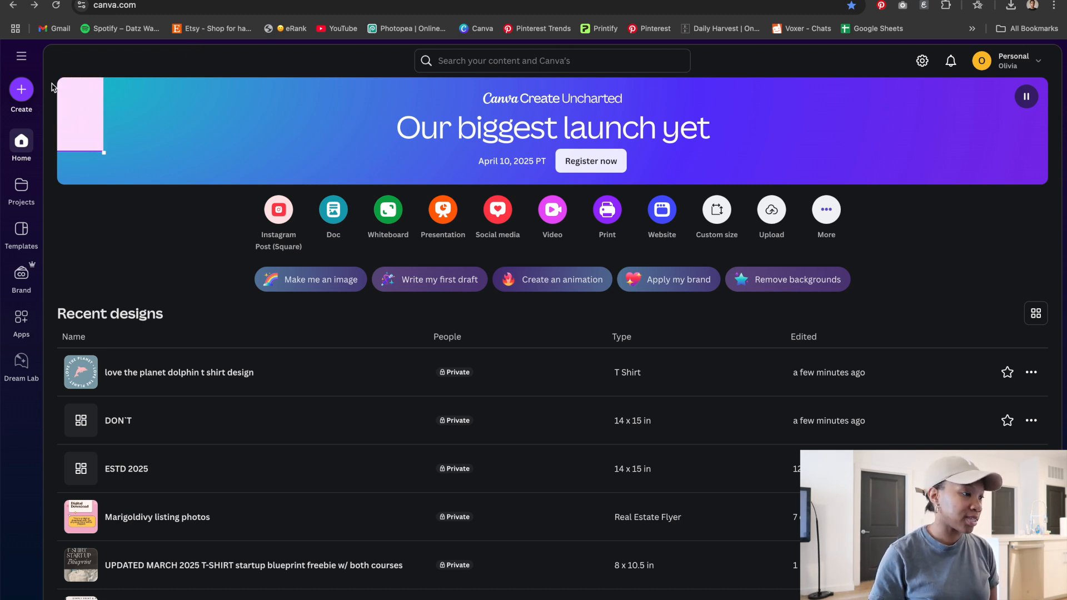
Search Canva's content for tshirt templates
left_click(22, 90)
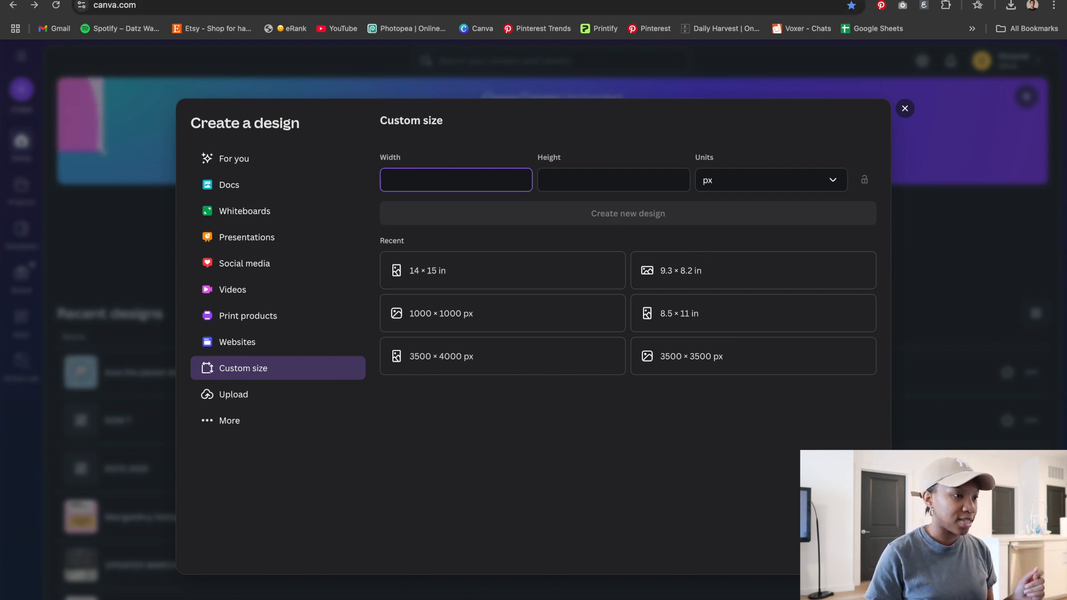
left_click(905, 108)
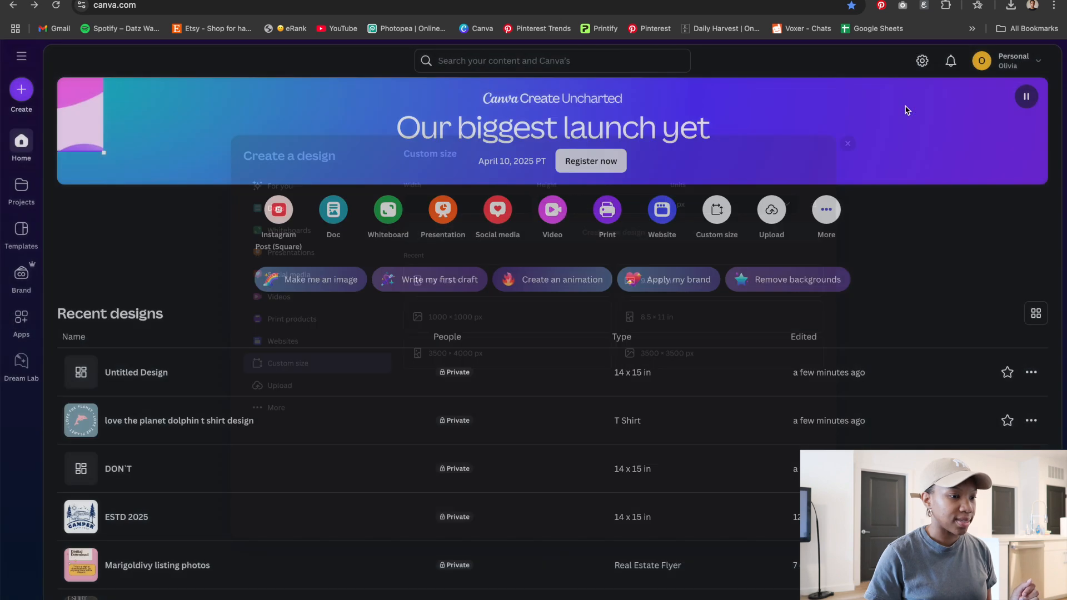
left_click(512, 63)
type("tshi")
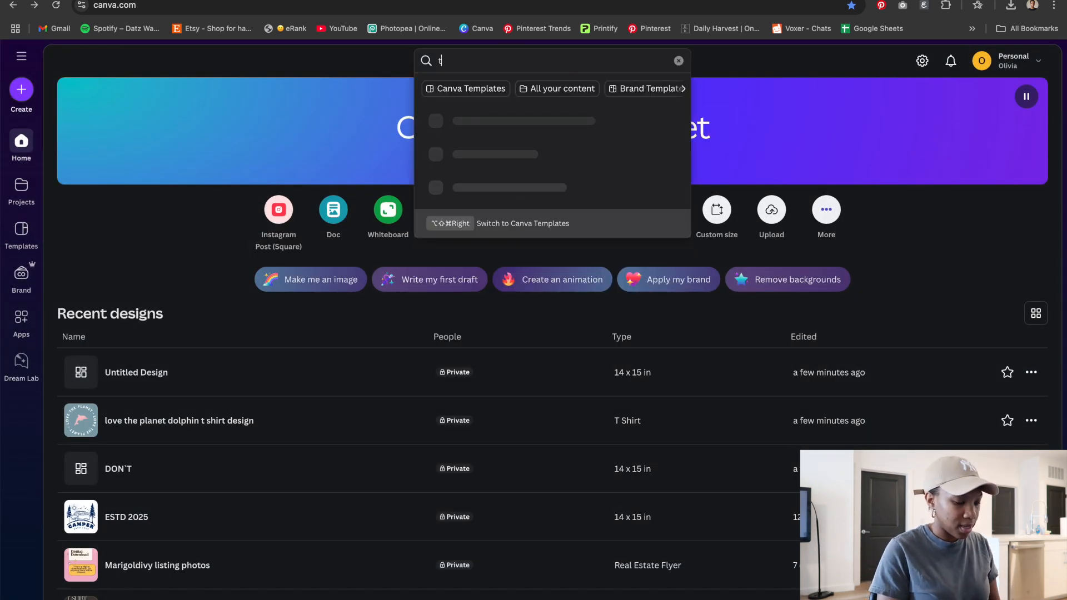
key("Return")
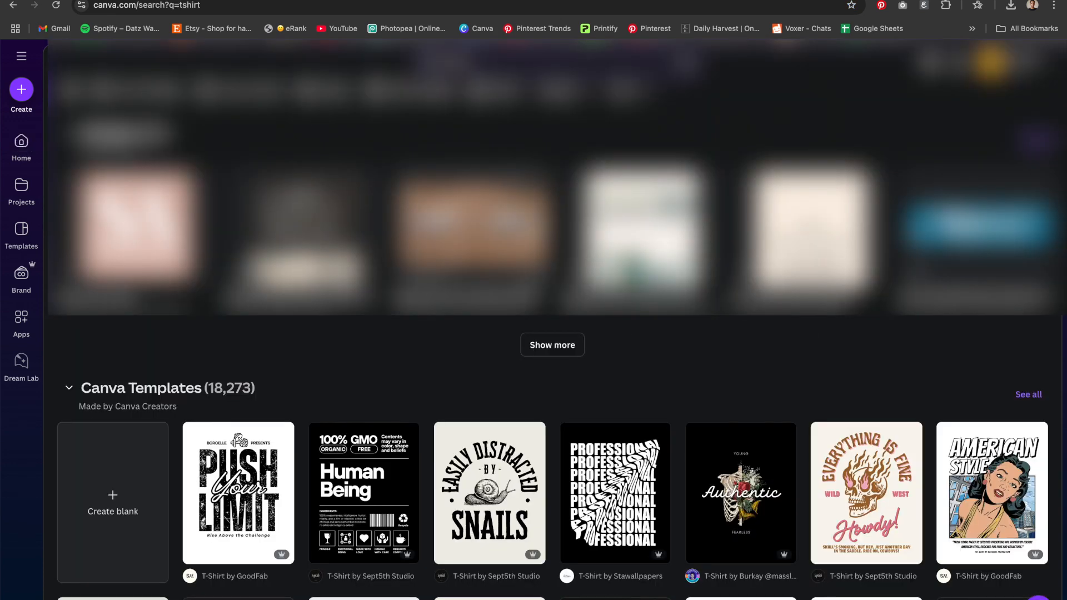
Browse the tshirt template results and star the Great Things Await template
scroll(676, 155, "down", 5)
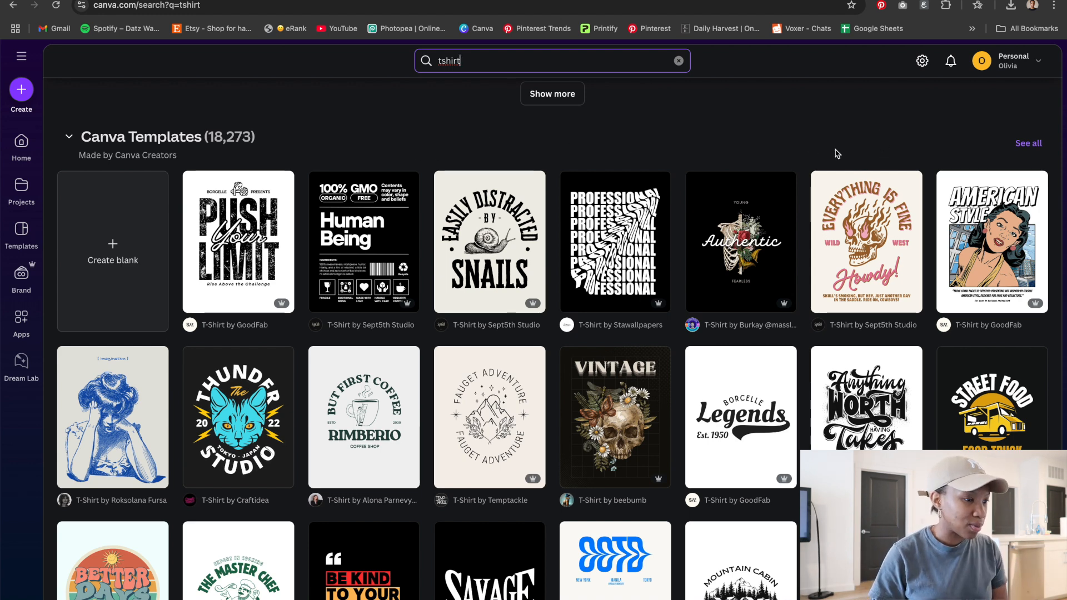
scroll(837, 154, "down", 3)
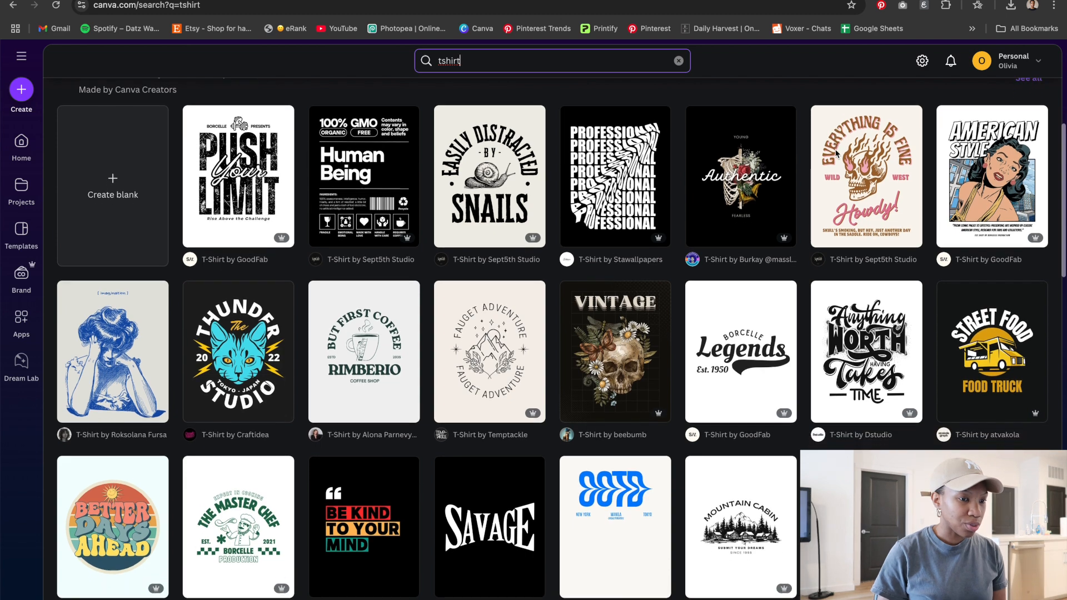
scroll(836, 154, "down", 5)
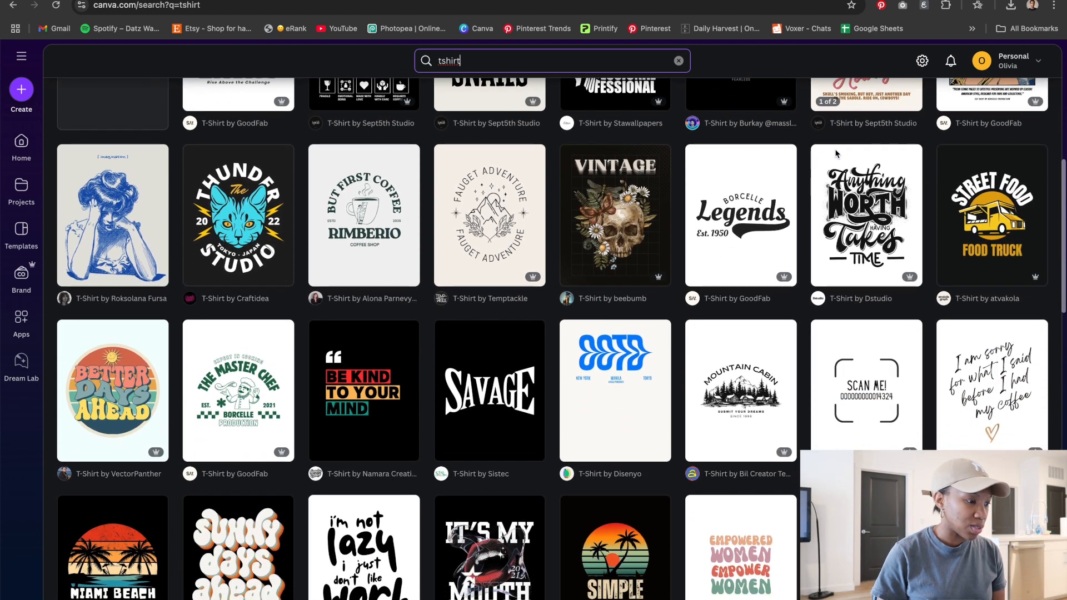
scroll(768, 216, "down", 6)
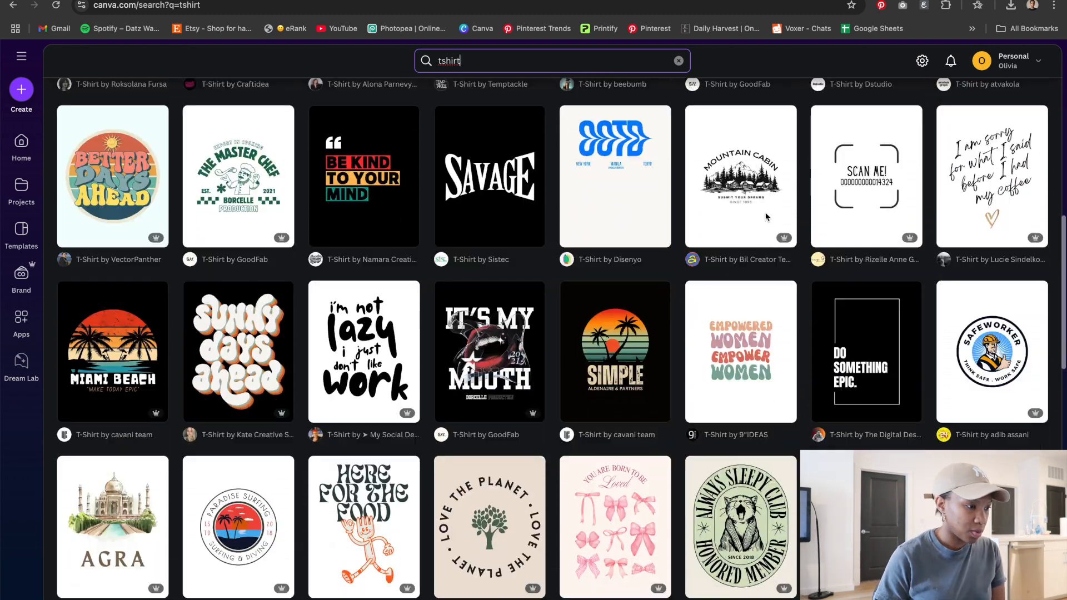
scroll(768, 216, "down", 5)
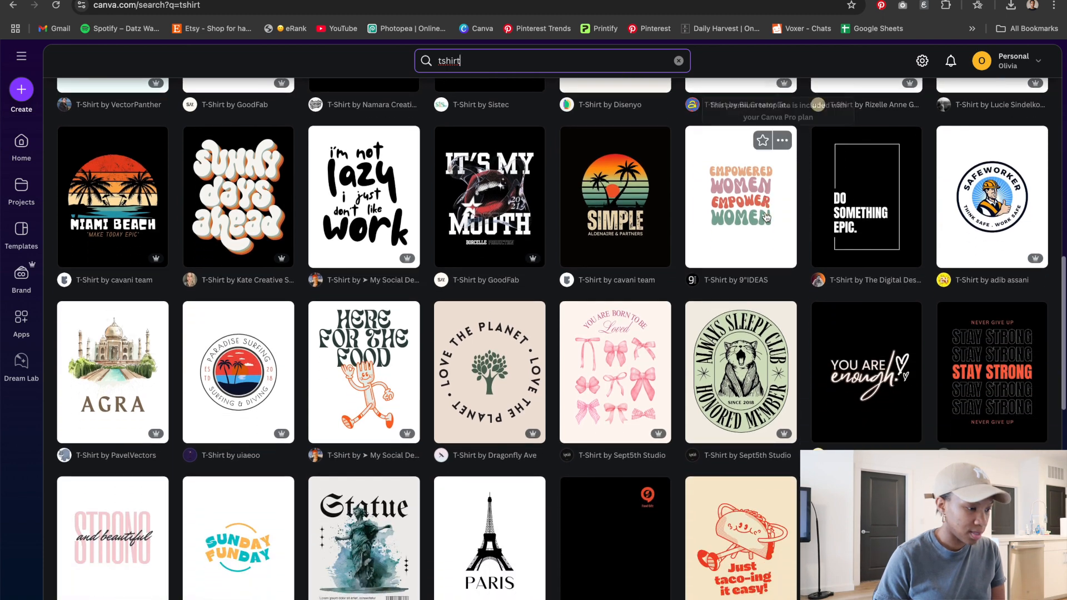
scroll(766, 217, "down", 7)
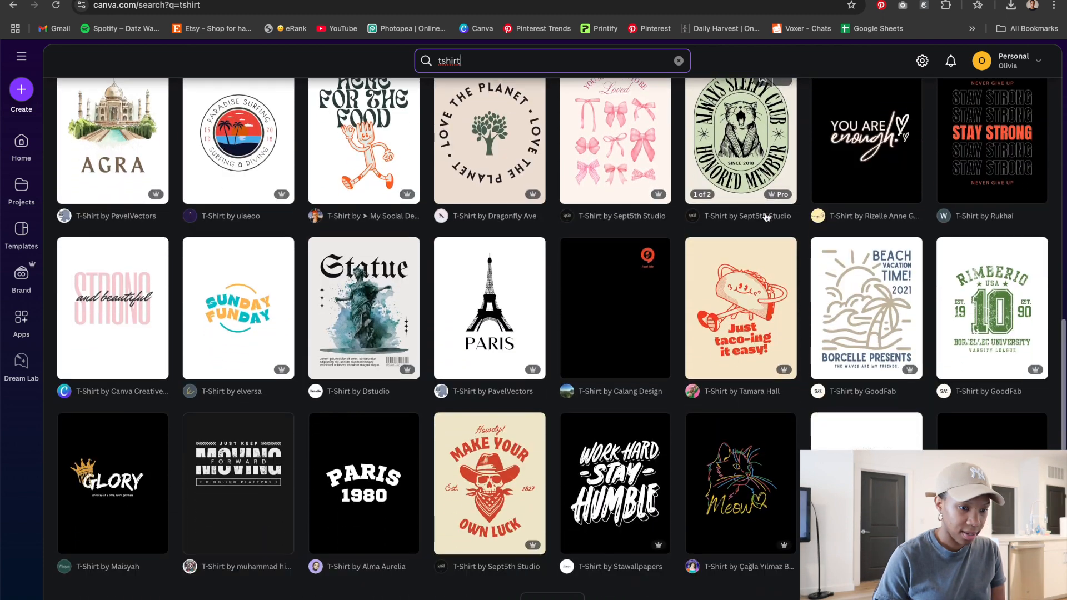
scroll(766, 217, "down", 2)
scroll(745, 250, "up", 4)
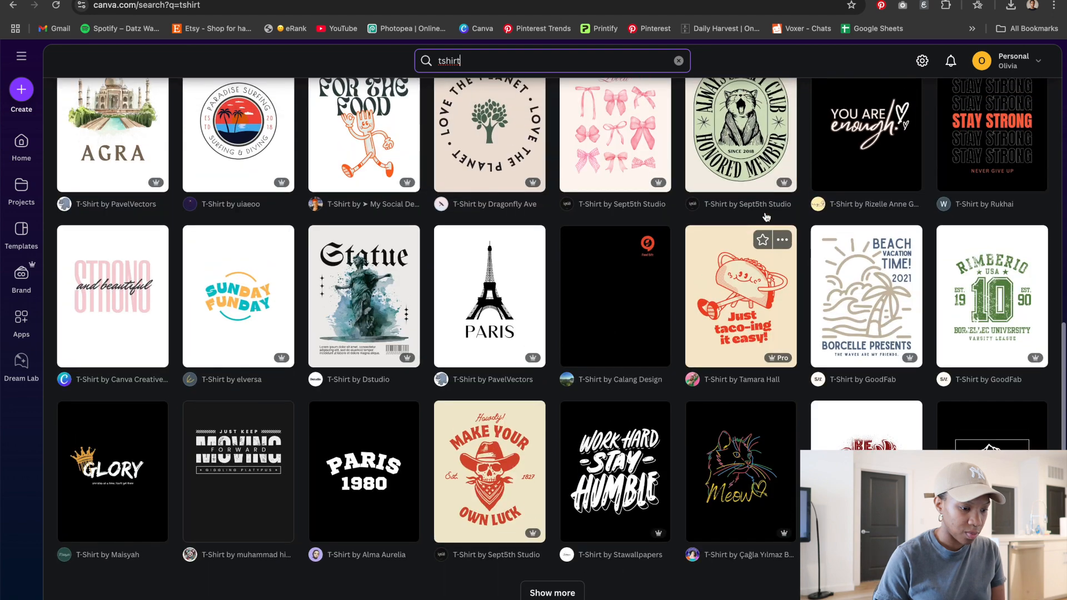
scroll(599, 390, "down", 5)
left_click(553, 476)
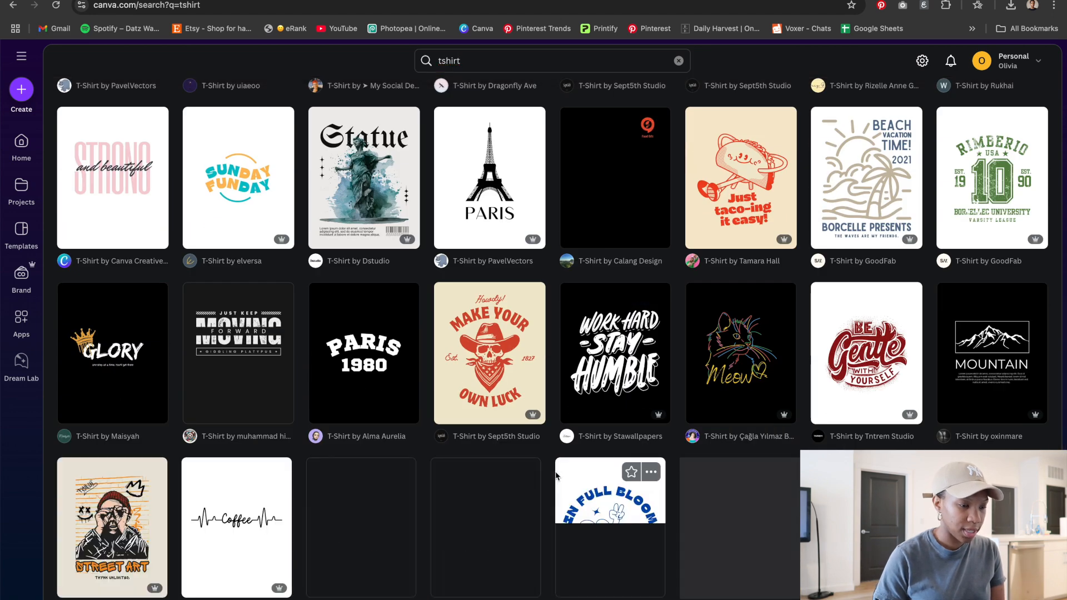
scroll(620, 381, "down", 5)
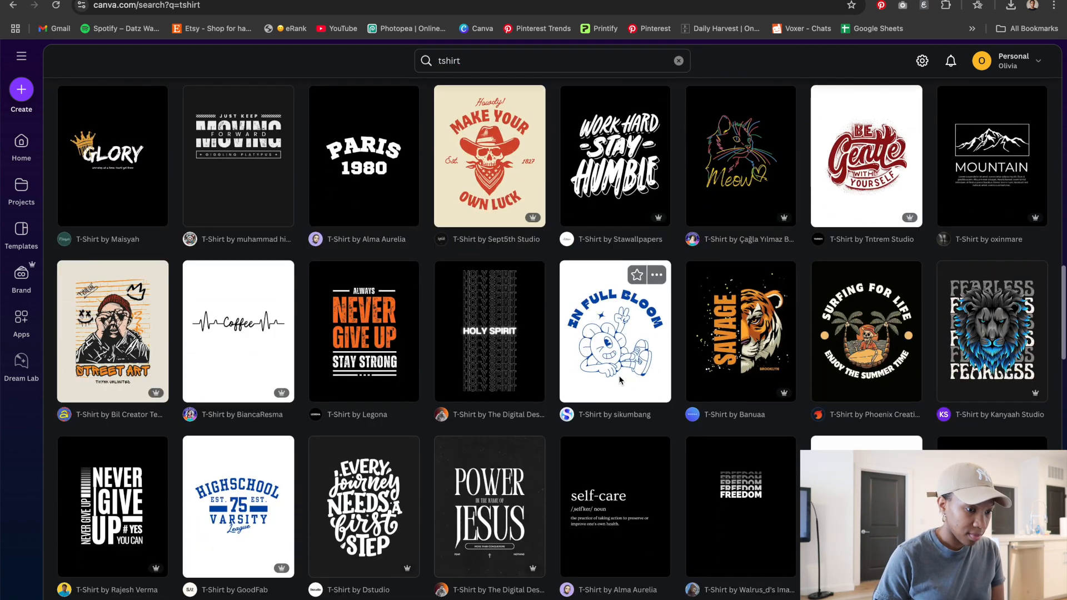
scroll(621, 379, "down", 1)
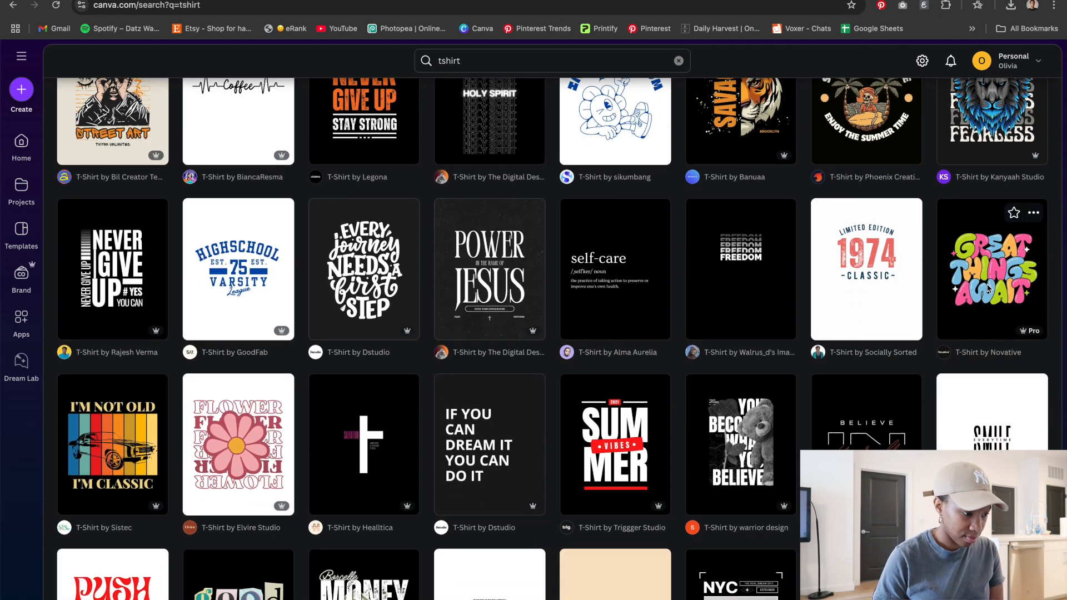
left_click(1014, 215)
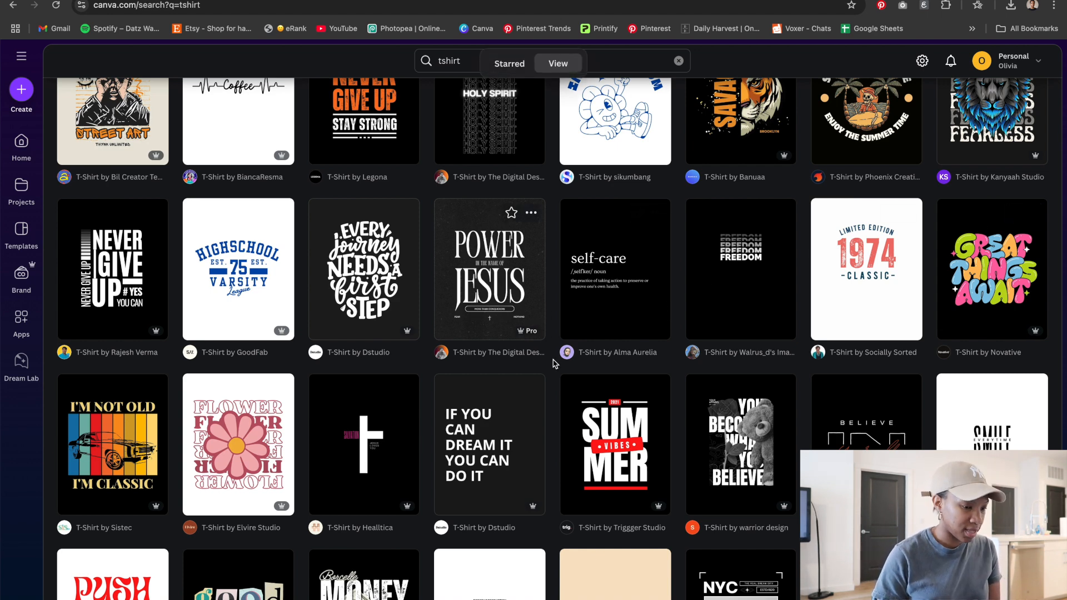
Open the Green Retro Chef Mascot T-Shirt Design template for customizing
scroll(555, 379, "down", 3)
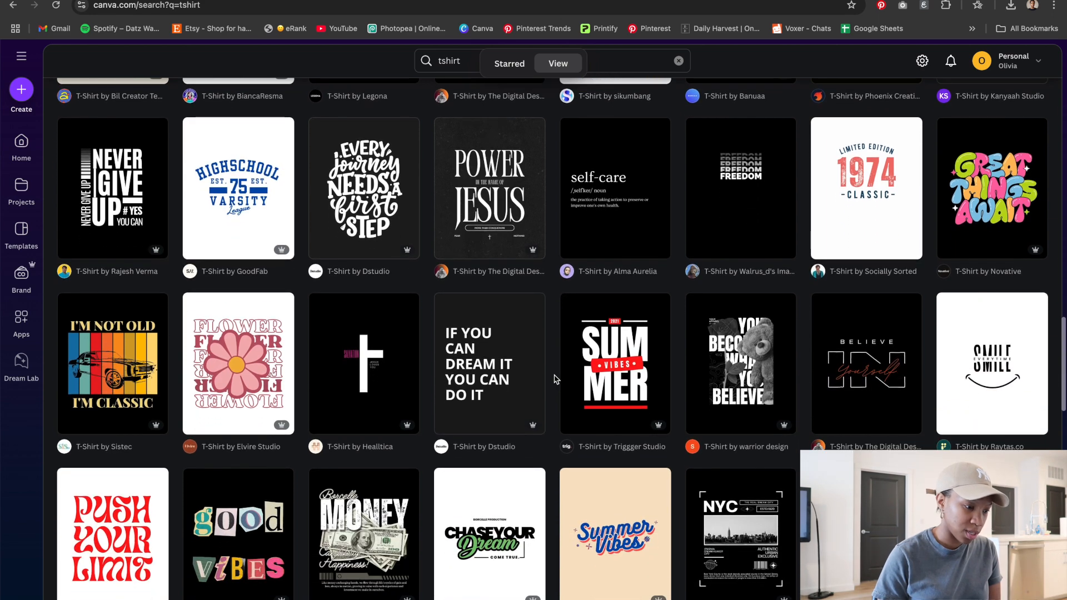
scroll(554, 379, "down", 10)
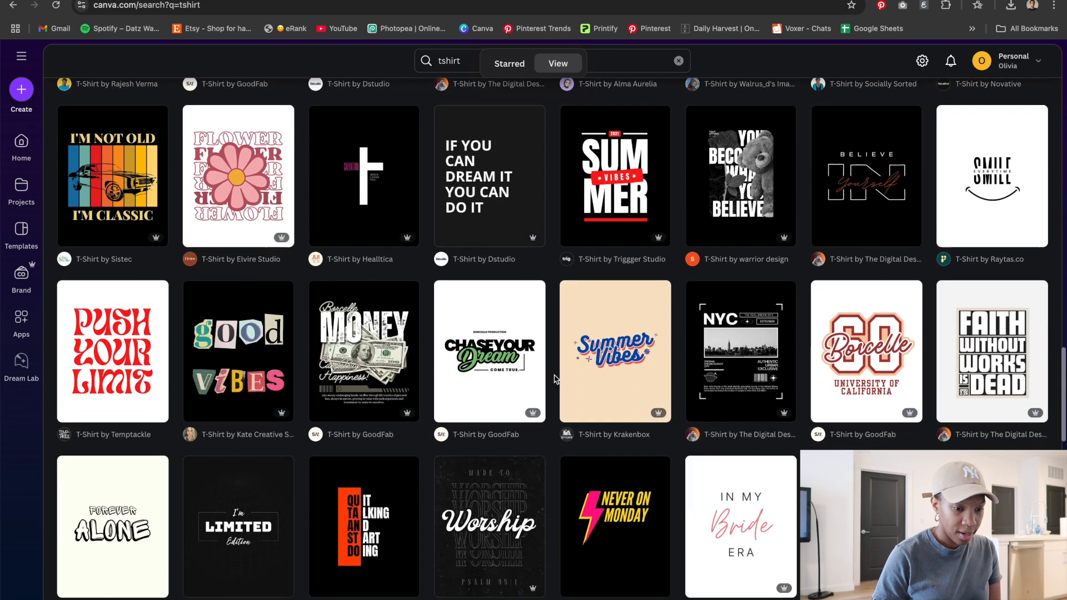
scroll(555, 379, "down", 1)
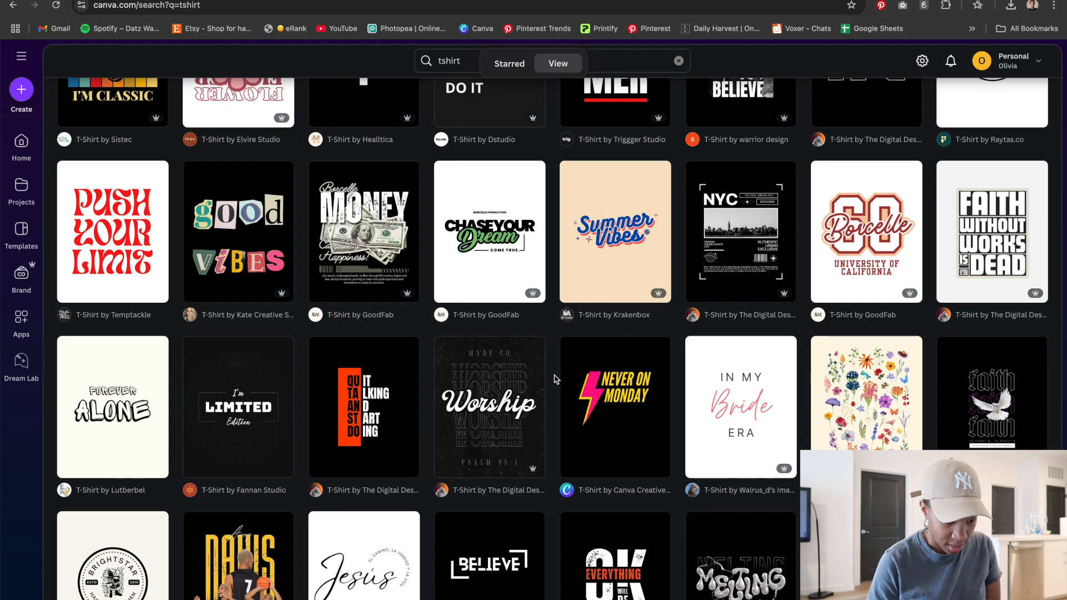
scroll(554, 379, "down", 15)
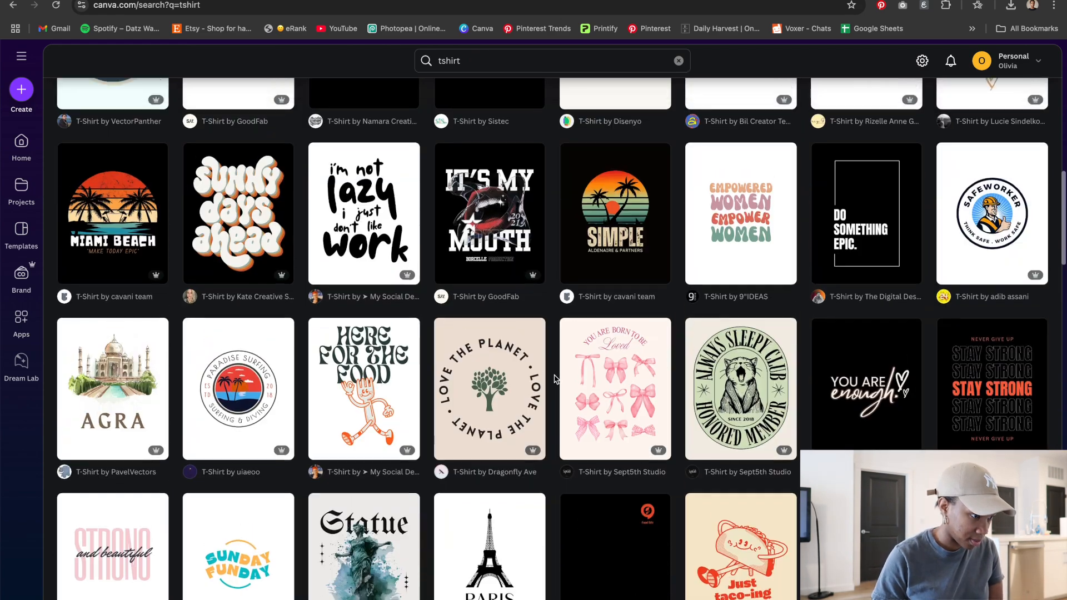
scroll(554, 379, "up", 8)
left_click(238, 278)
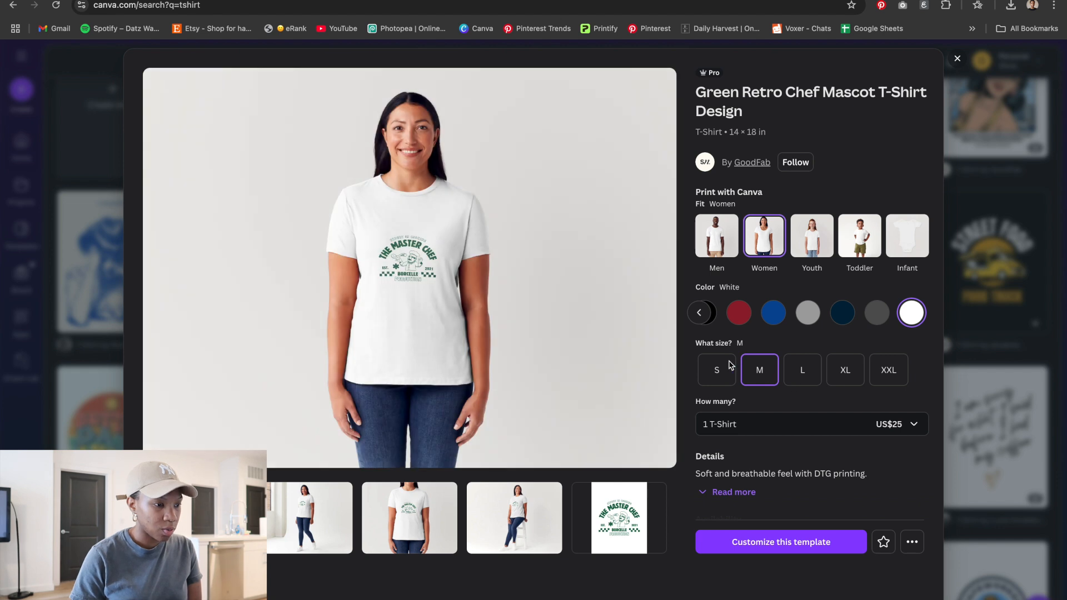
left_click(749, 548)
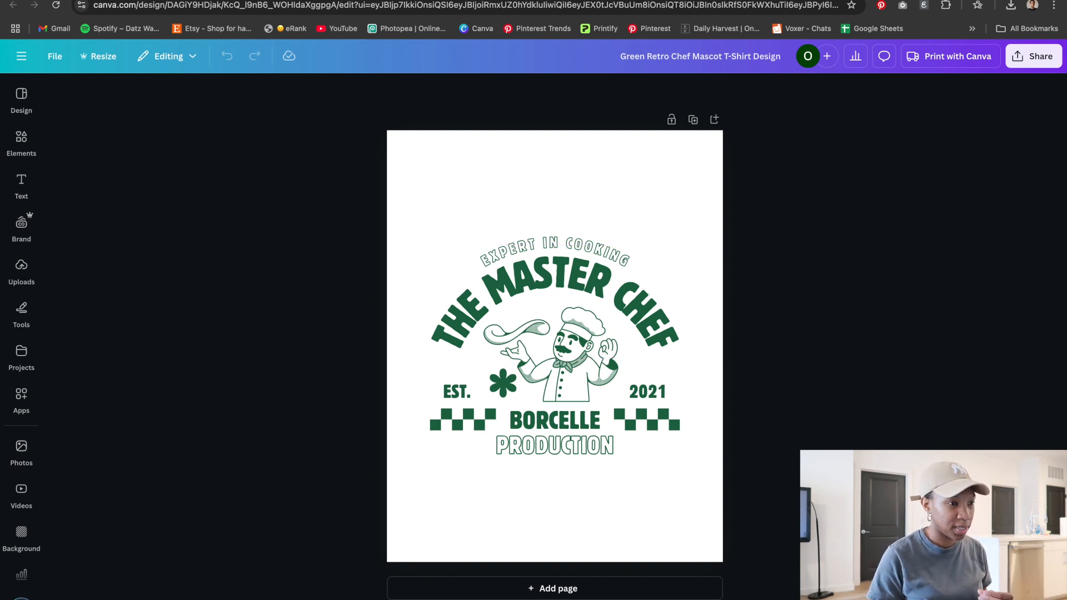
In a new ChatGPT tab, ask: give me a list of unique pizzeria tshirt graphic sayings
key("super+t")
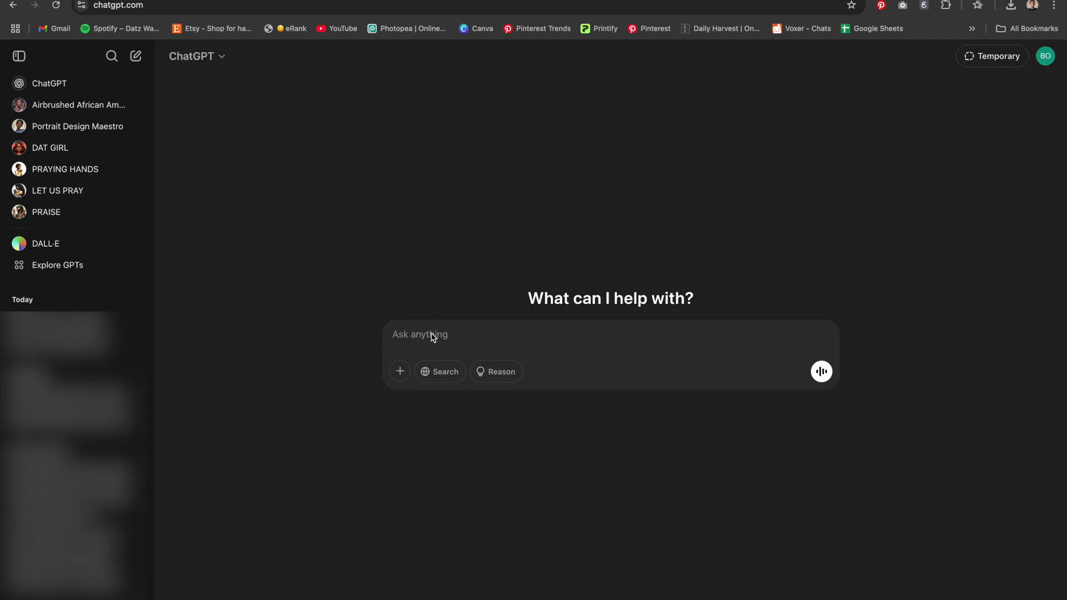
type("give me a list")
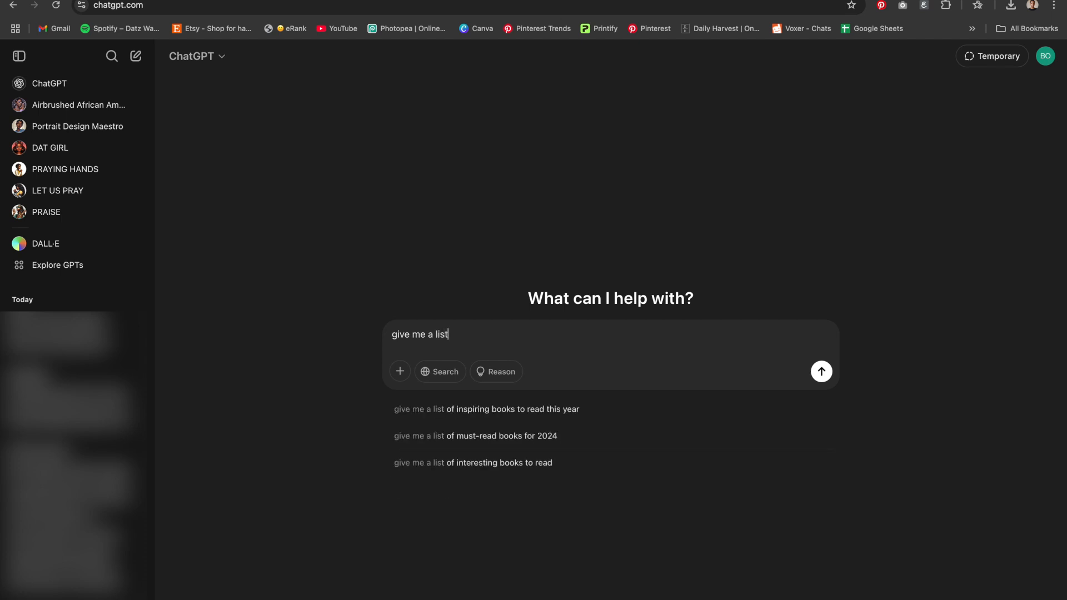
type(" of p")
type("zz")
key("BackSpace")
key("BackSpace")
type("zzeria tshirt graphic saying")
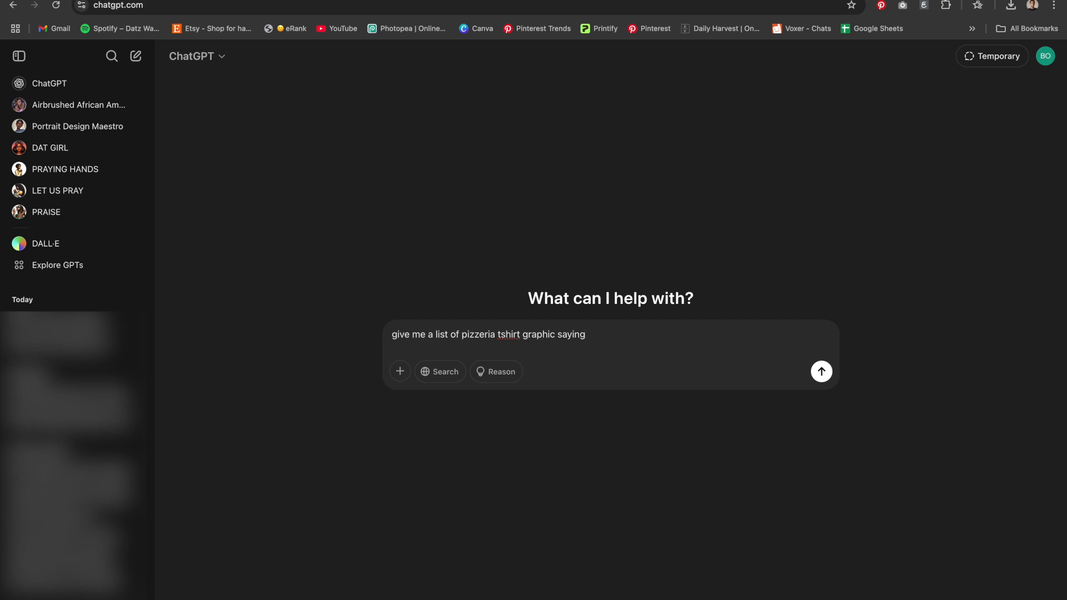
left_click(462, 336)
type("unique")
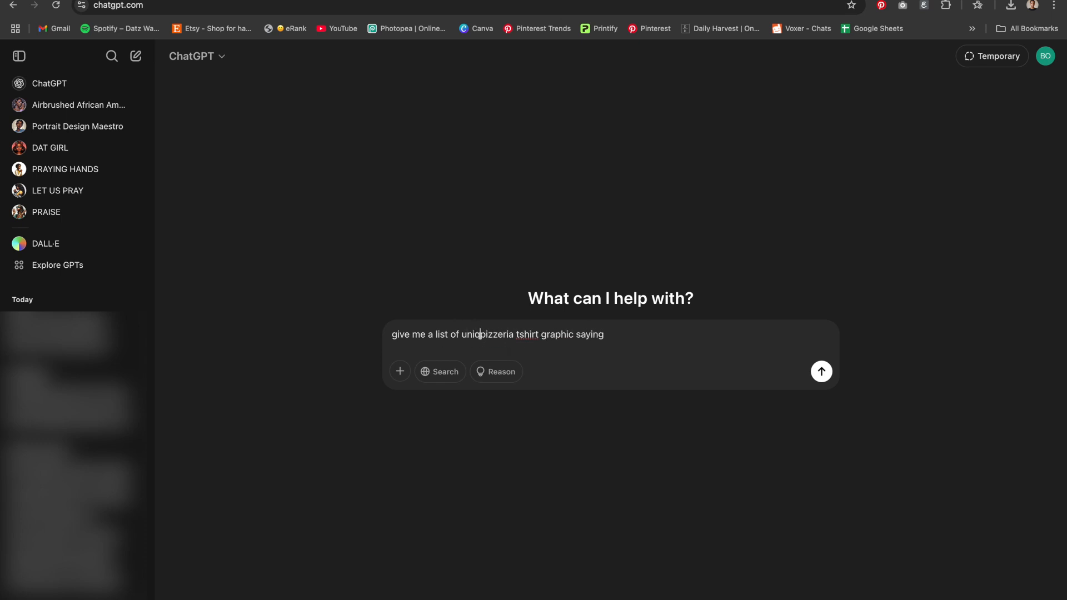
left_click(632, 337)
key("Return")
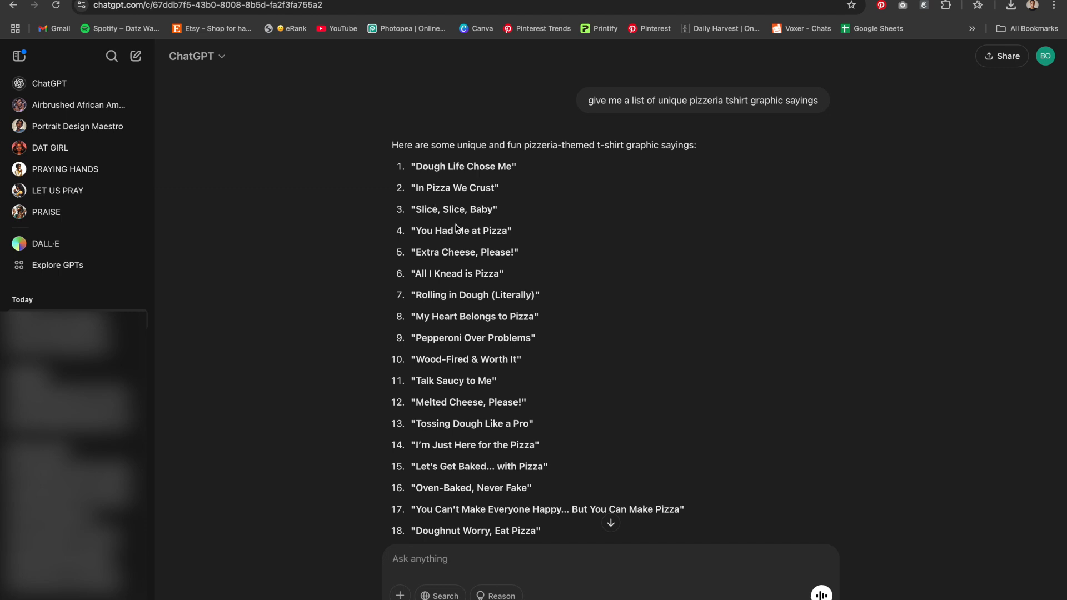
Copy the saying "You Had Me at Pizza" from the response
mouse_move(421, 239)
left_mouse_down()
mouse_move(507, 231)
mouse_move(431, 227)
left_mouse_up()
left_click(417, 191)
left_click_drag(506, 235, 419, 234)
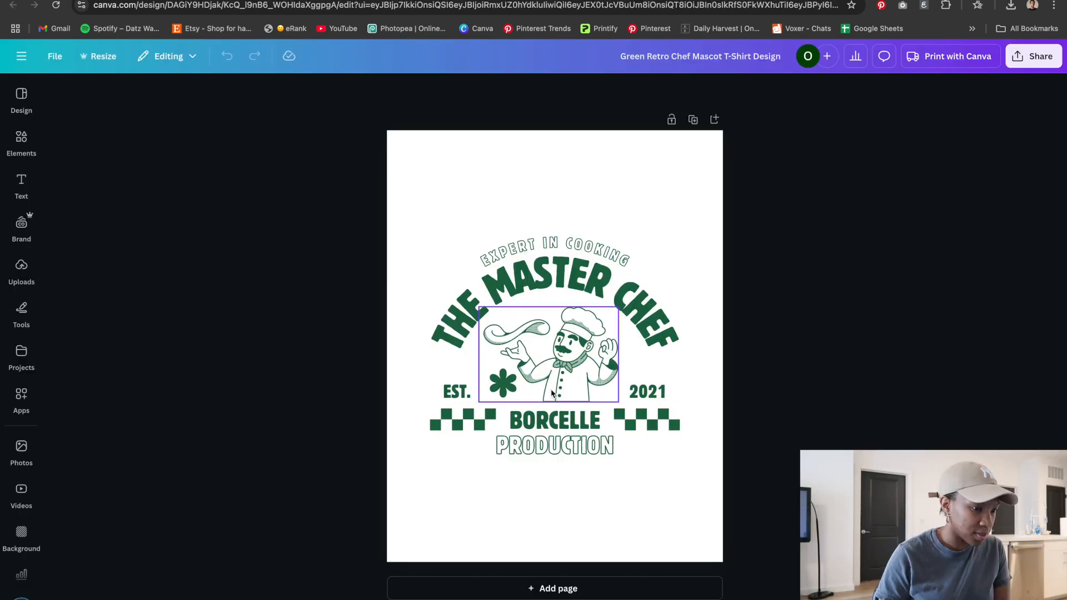
Replace the curved headline THE MASTER CHEF in the design with the copied saying
left_click(528, 302)
double_click(529, 302)
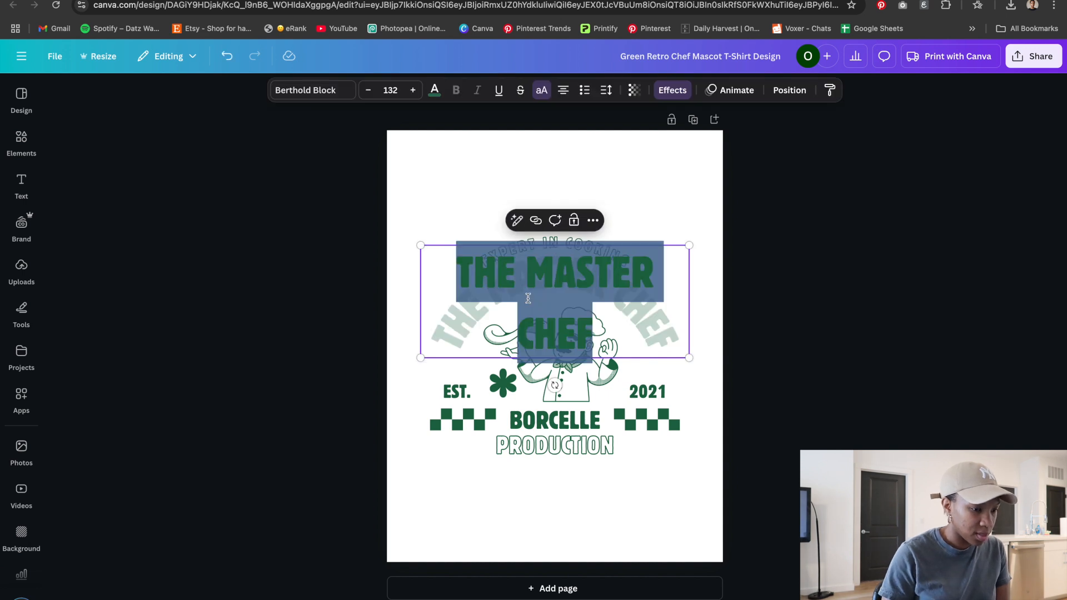
left_click(669, 295)
left_click(818, 297)
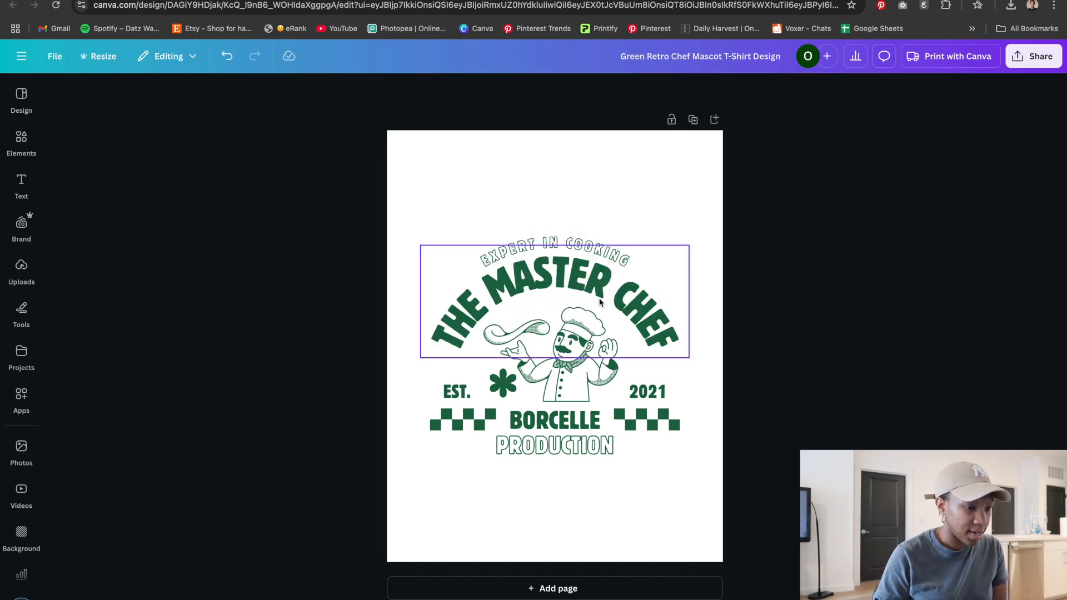
double_click(586, 280)
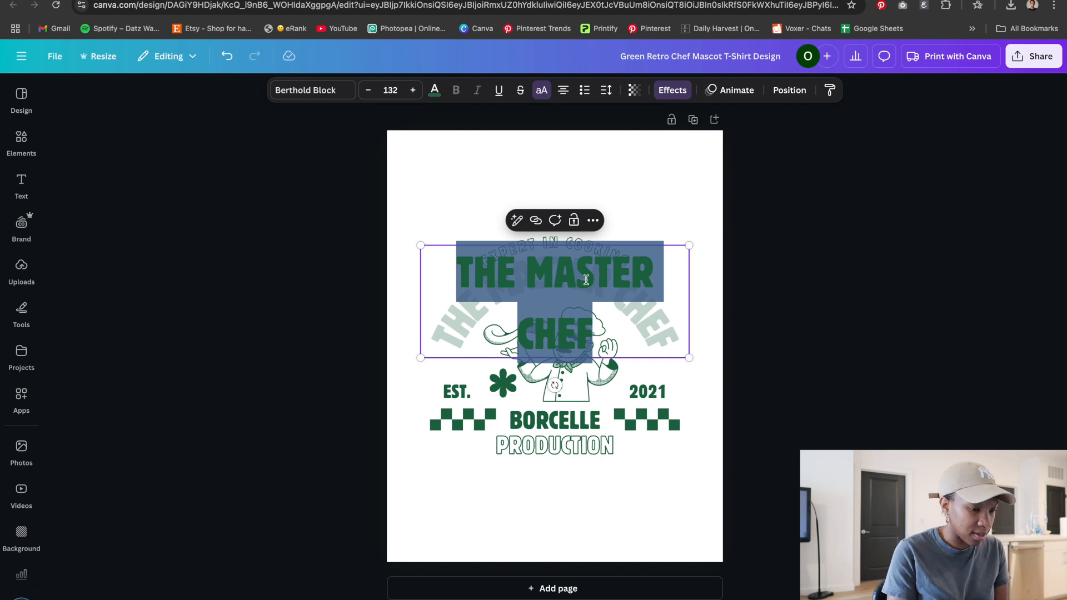
type("YOU HAD ME AT PIZZA")
left_click(753, 309)
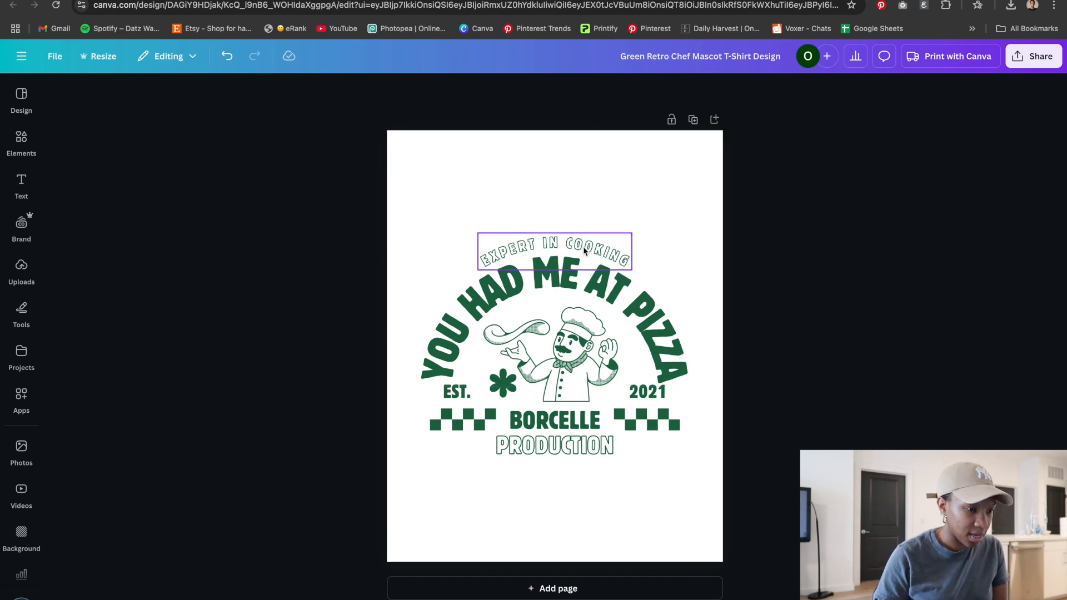
Back in ChatGPT, copy the saying "Love at First Bite" from the list
left_click(503, 0)
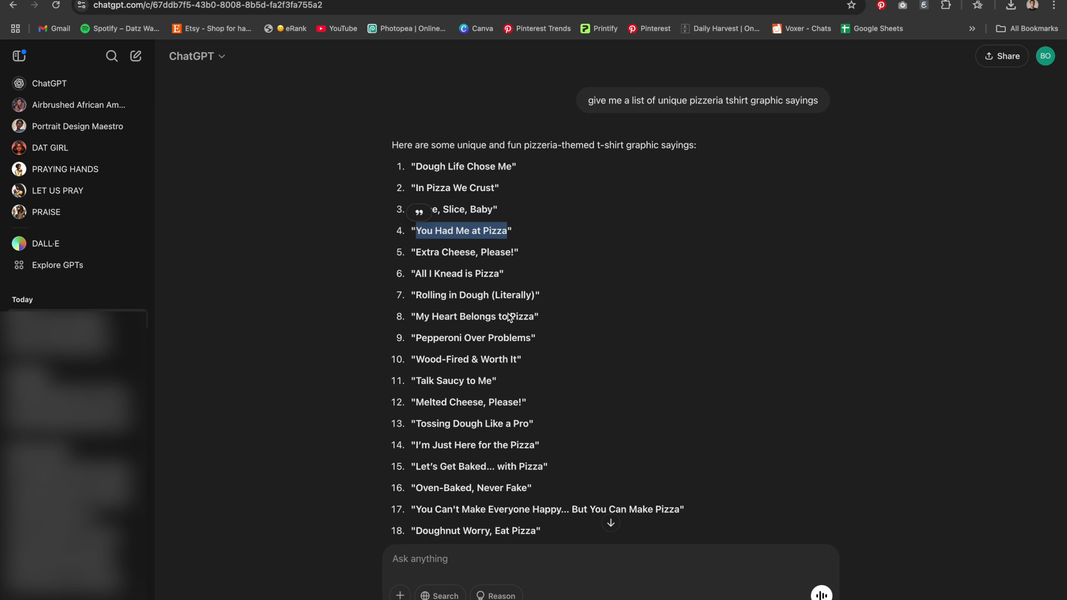
left_click(423, 385)
left_click(419, 386)
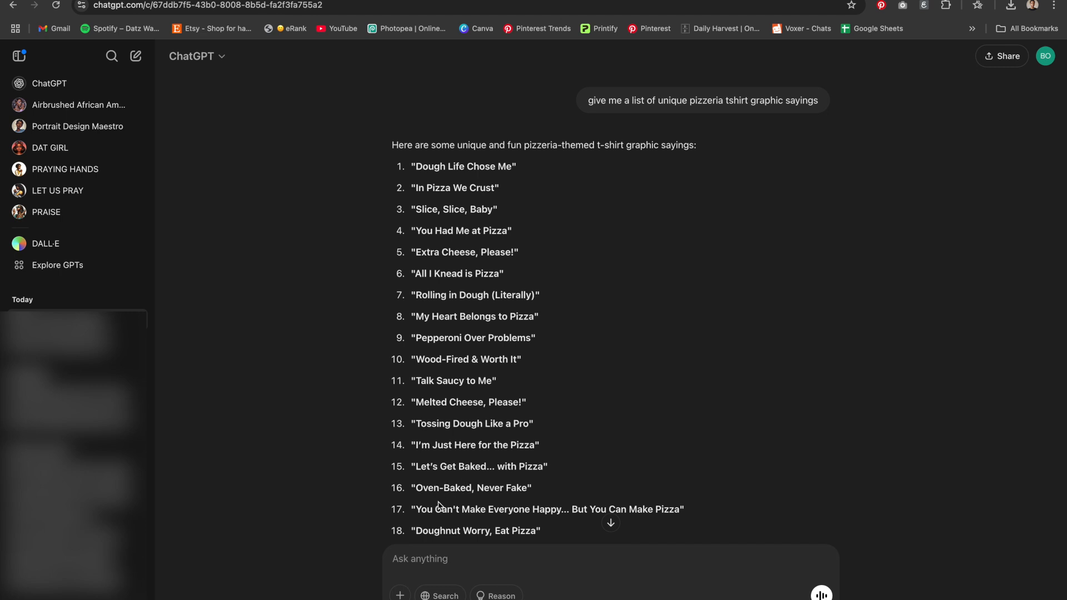
scroll(463, 531, "down", 3)
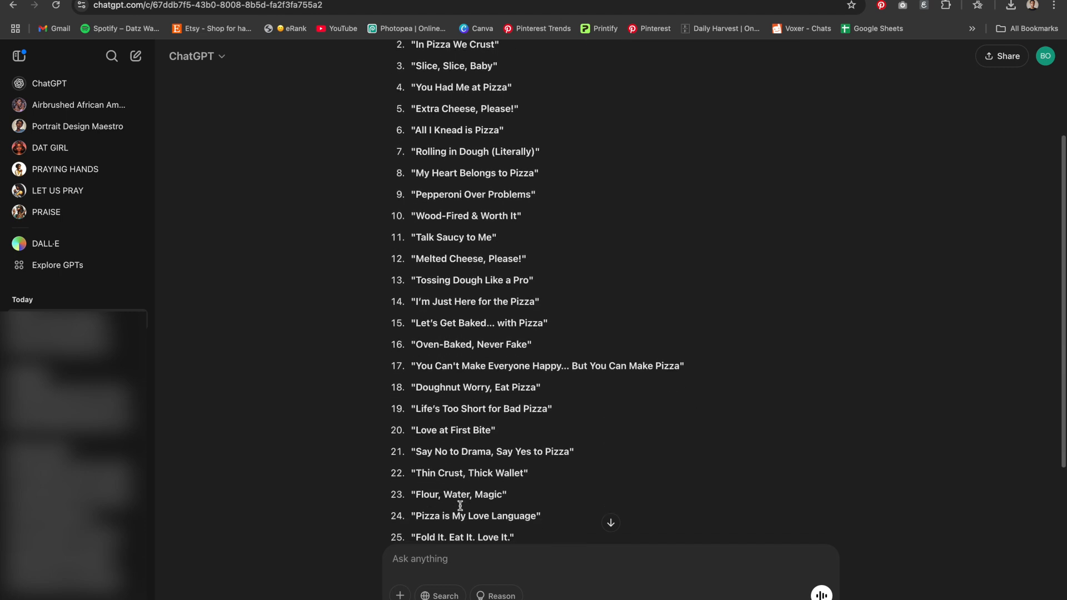
left_click_drag(419, 431, 491, 433)
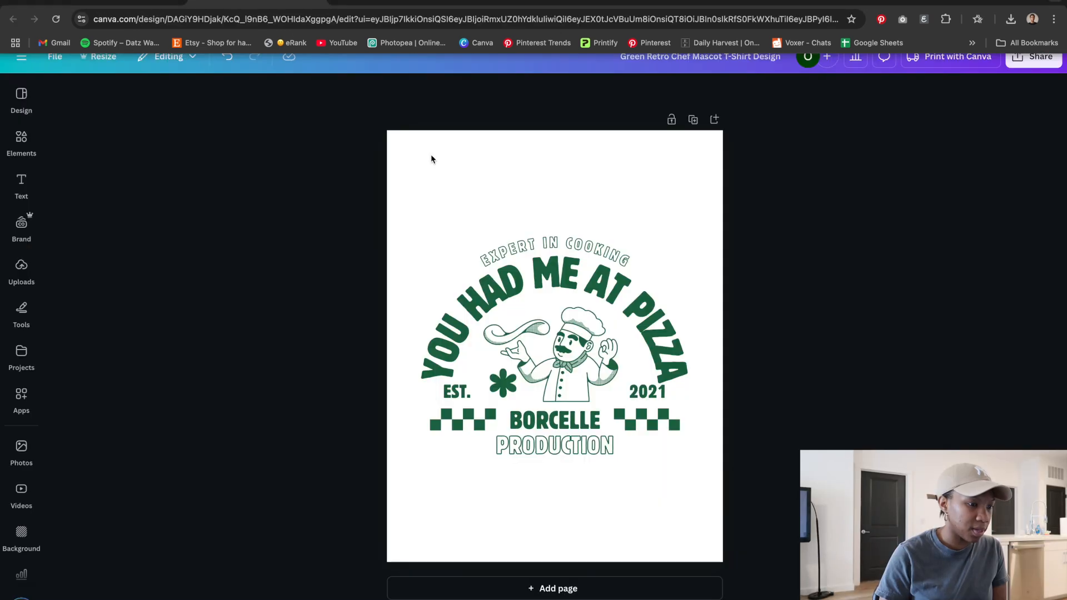
Replace the small curved text EXPERT IN COOKING with the copied saying Love at First Bite
left_click(522, 245)
double_click(522, 245)
type("LOVE AT FIRST BITE")
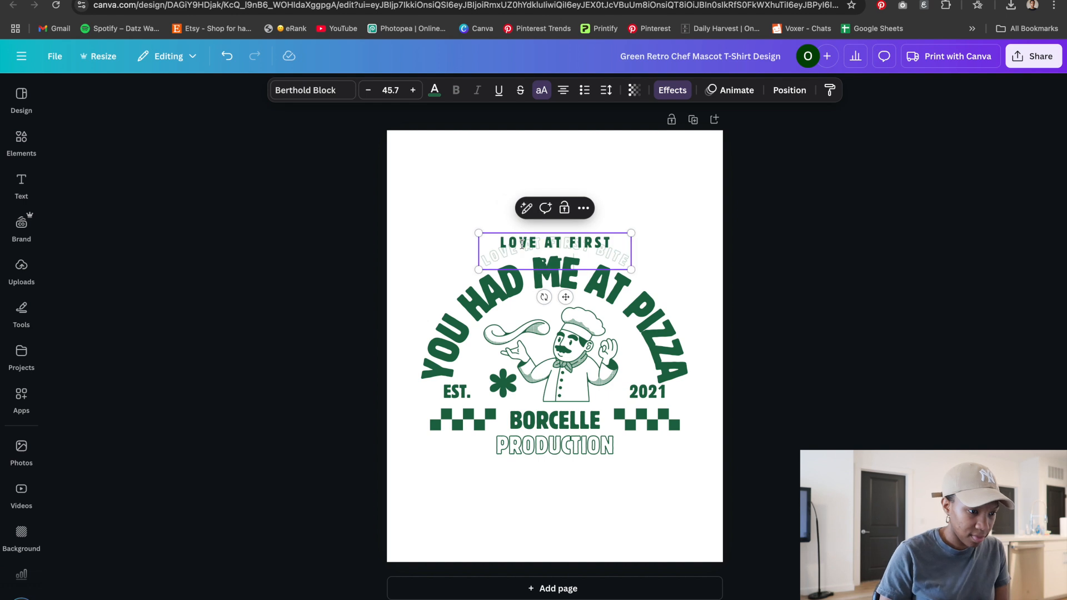
left_click(743, 283)
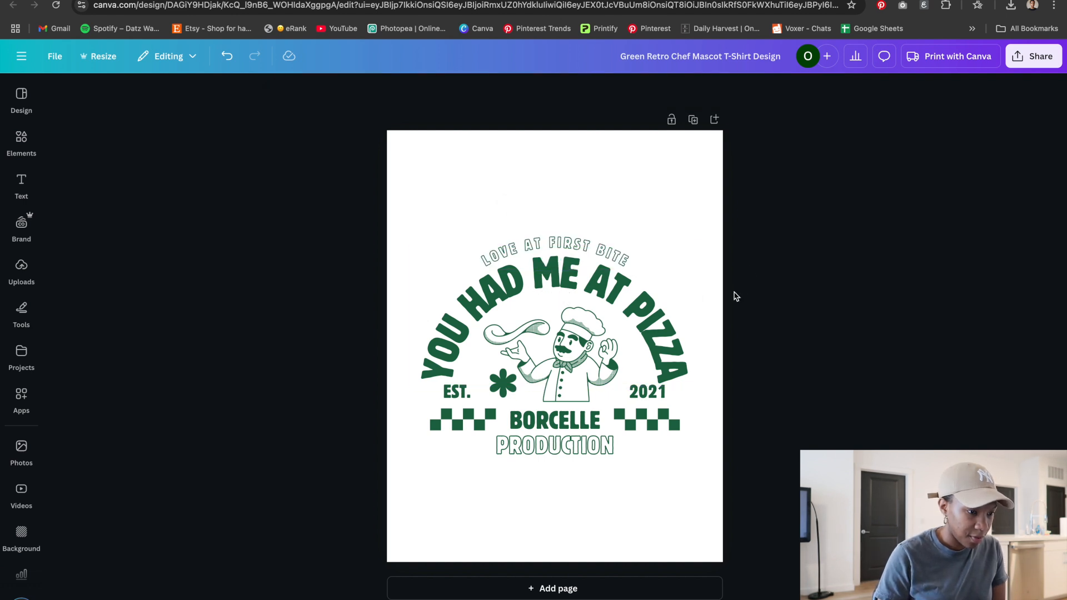
Change the word BORCELLE under the chef to PIZZA
double_click(573, 424)
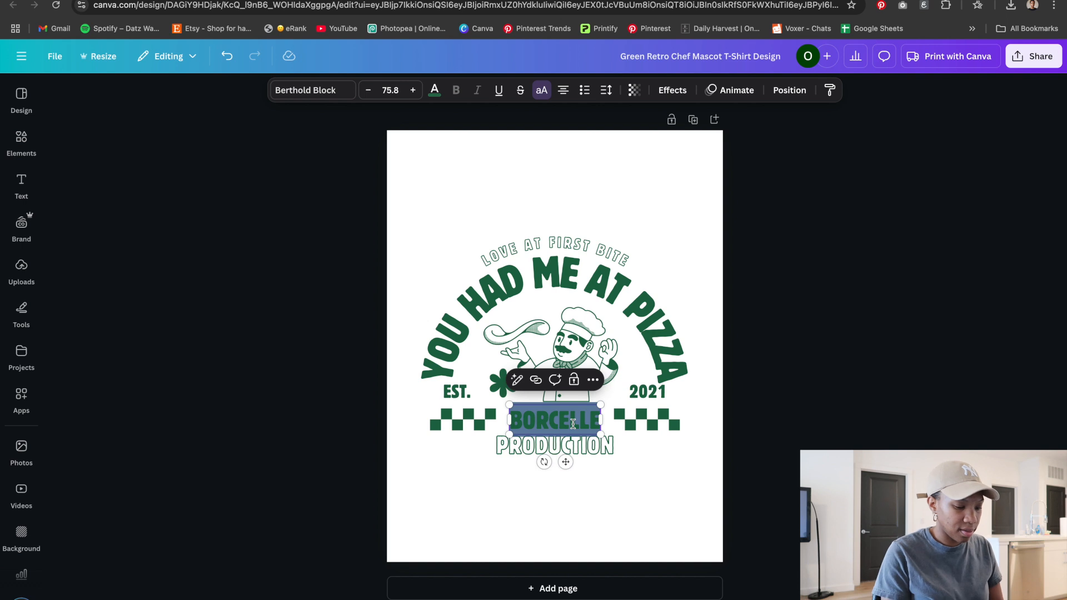
type("PIZZA")
Change the word PRODUCTION beneath it to SOCIETY
left_click(585, 447)
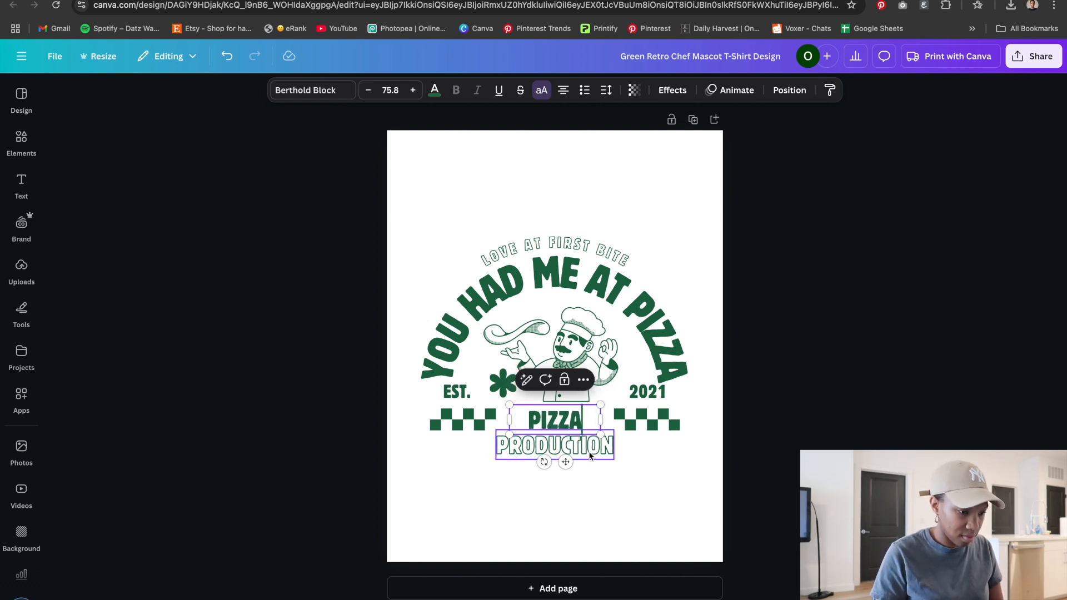
double_click(590, 452)
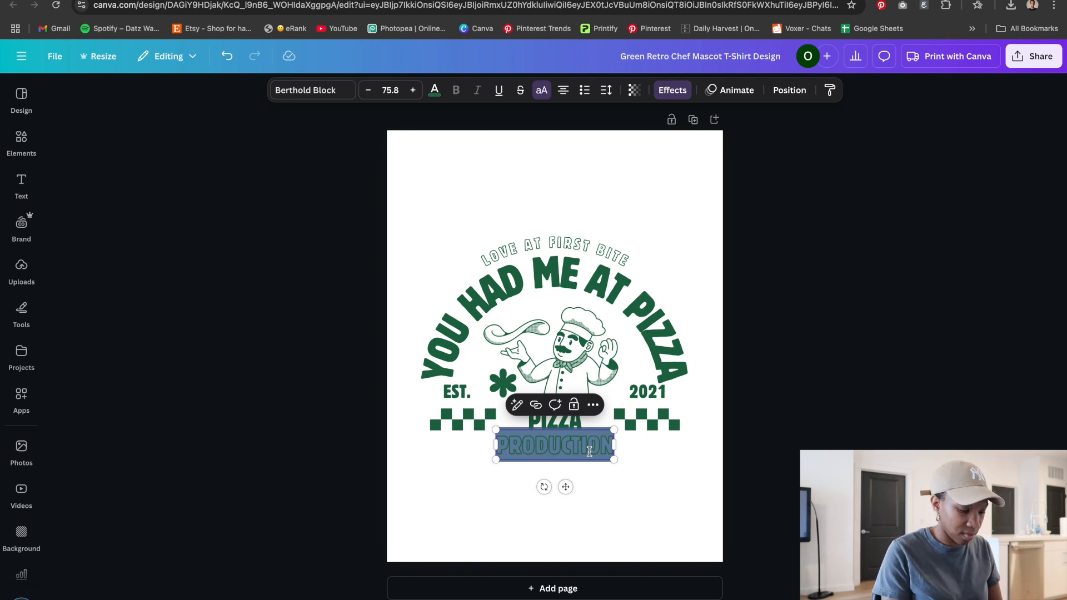
type("SOCIETY")
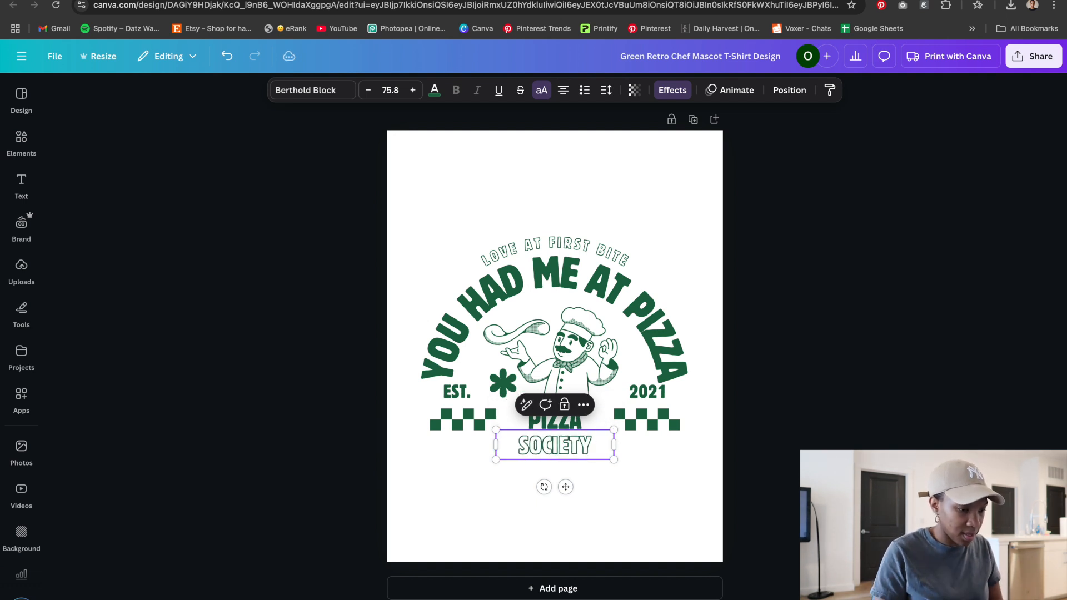
key("Escape")
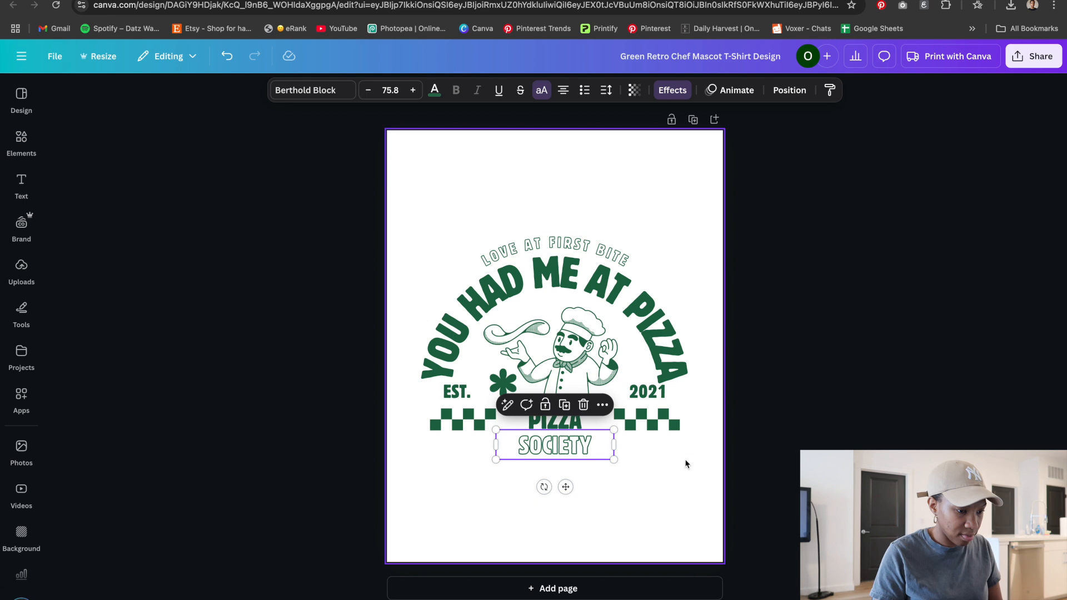
left_click(684, 464)
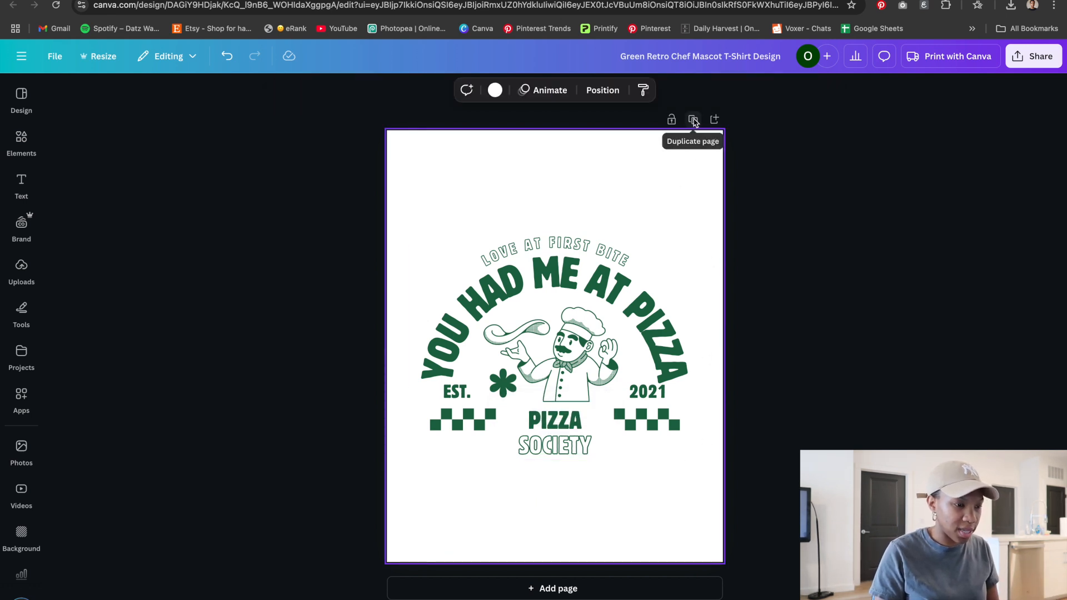
Duplicate the page
left_click(711, 453)
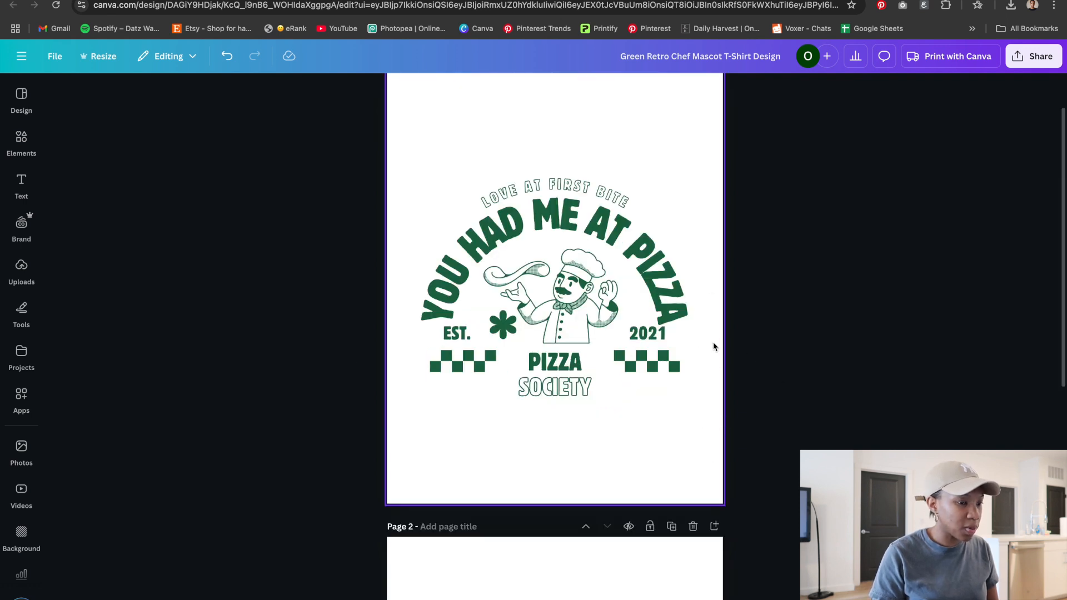
Recolour the YOU HAD ME AT PIZZA headline on the first page to red #B44040 with a custom colour
left_click(654, 238)
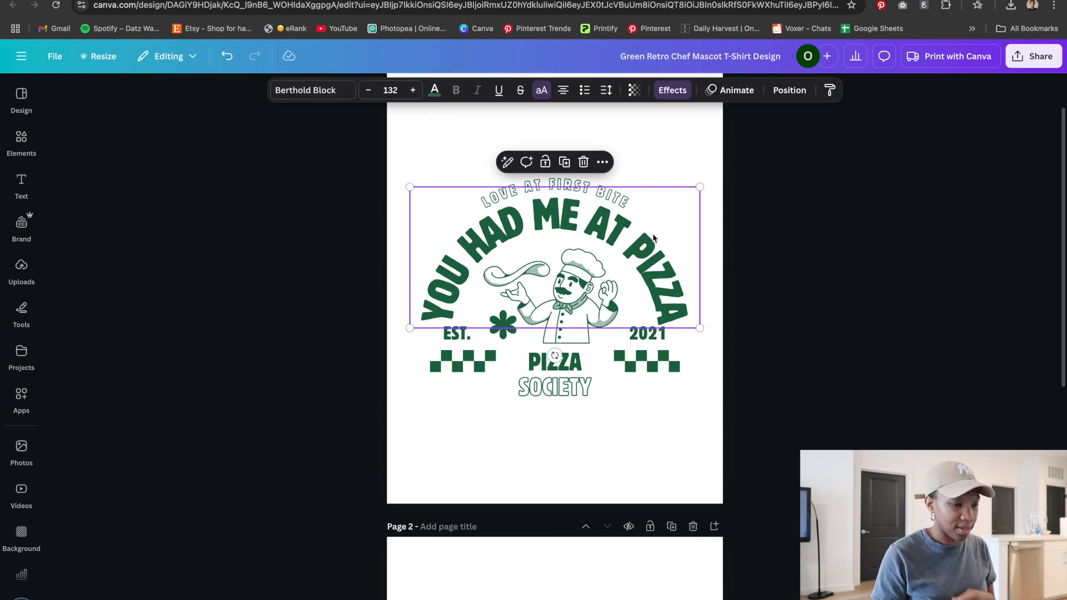
left_click(435, 91)
left_click(68, 187)
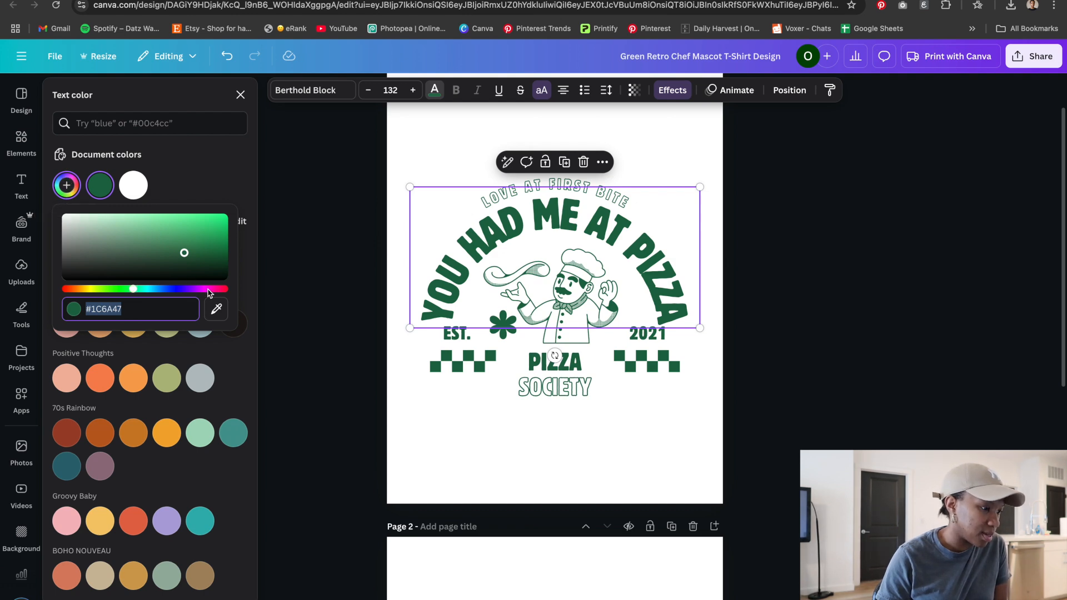
left_click_drag(130, 289, 219, 292)
left_click_drag(184, 253, 219, 227)
left_click_drag(221, 292, 224, 289)
left_click_drag(219, 226, 169, 233)
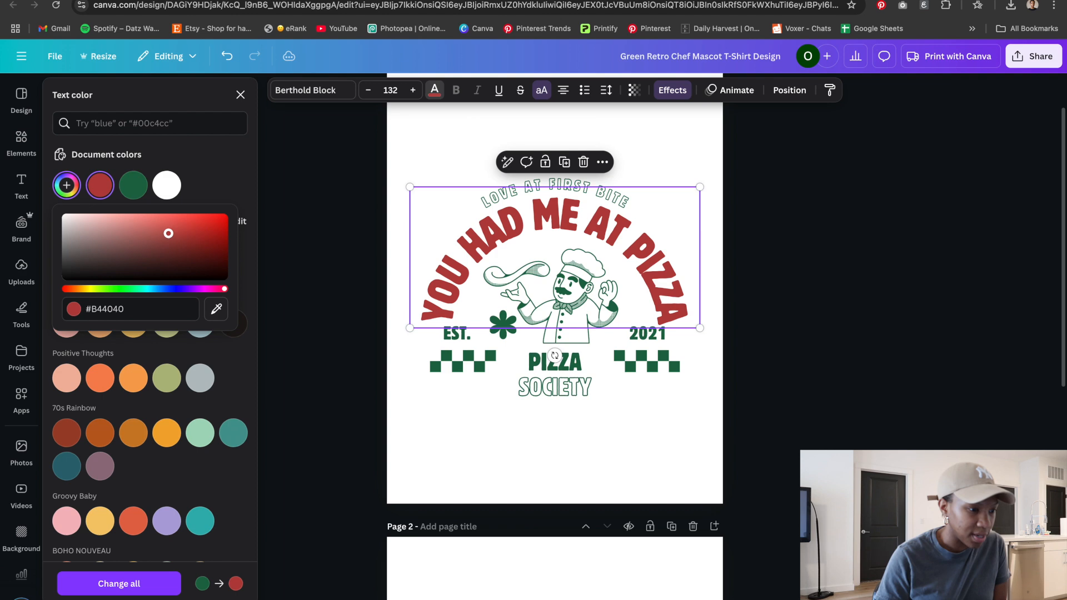
left_click(737, 417)
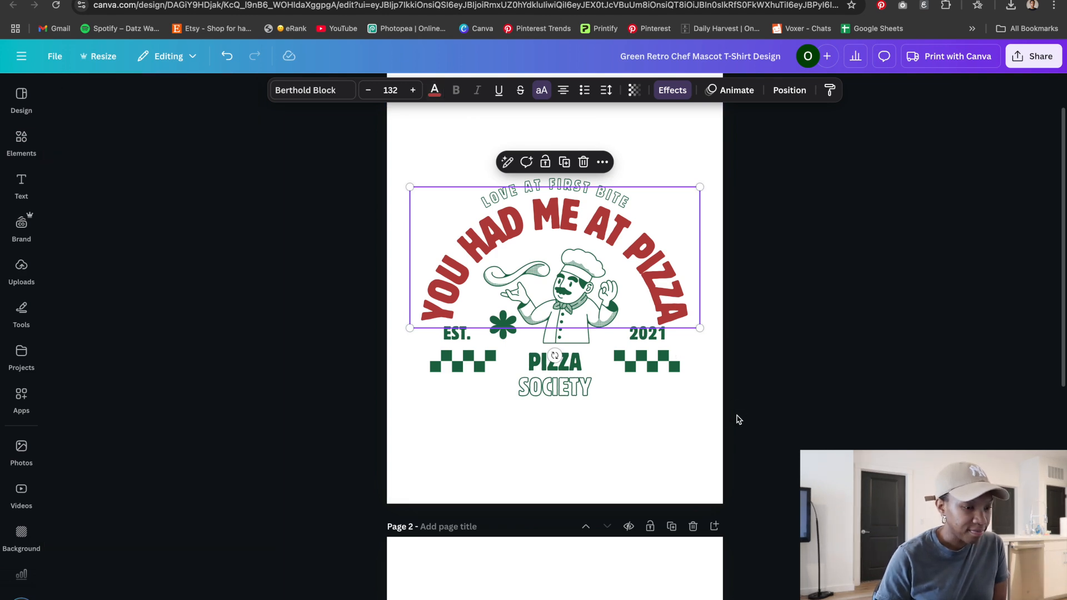
Apply the same red to the LOVE AT FIRST BITE text
left_click(655, 253)
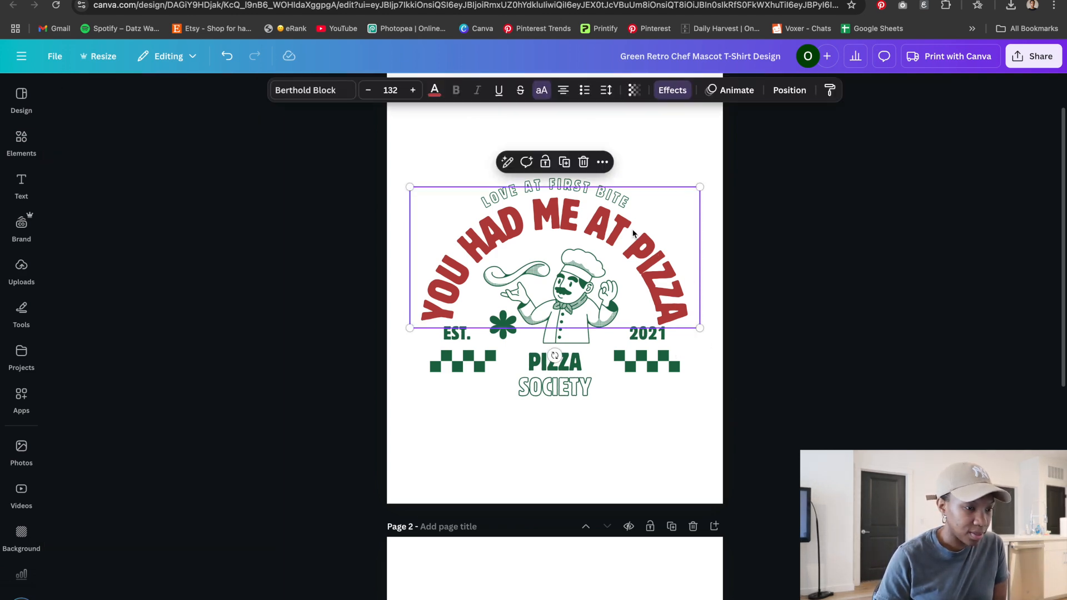
left_click(578, 182)
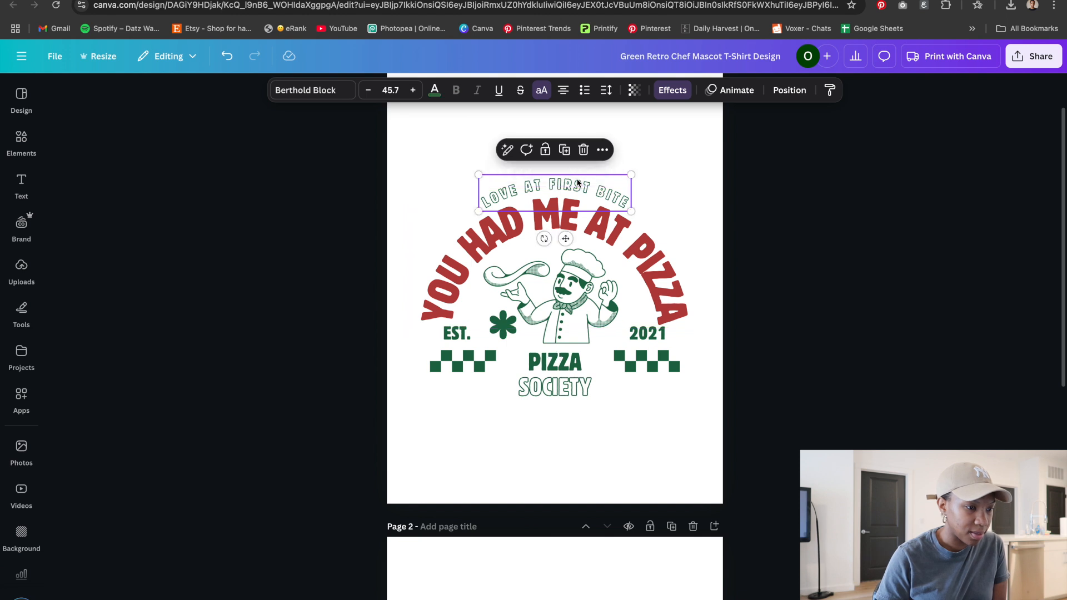
left_click(435, 89)
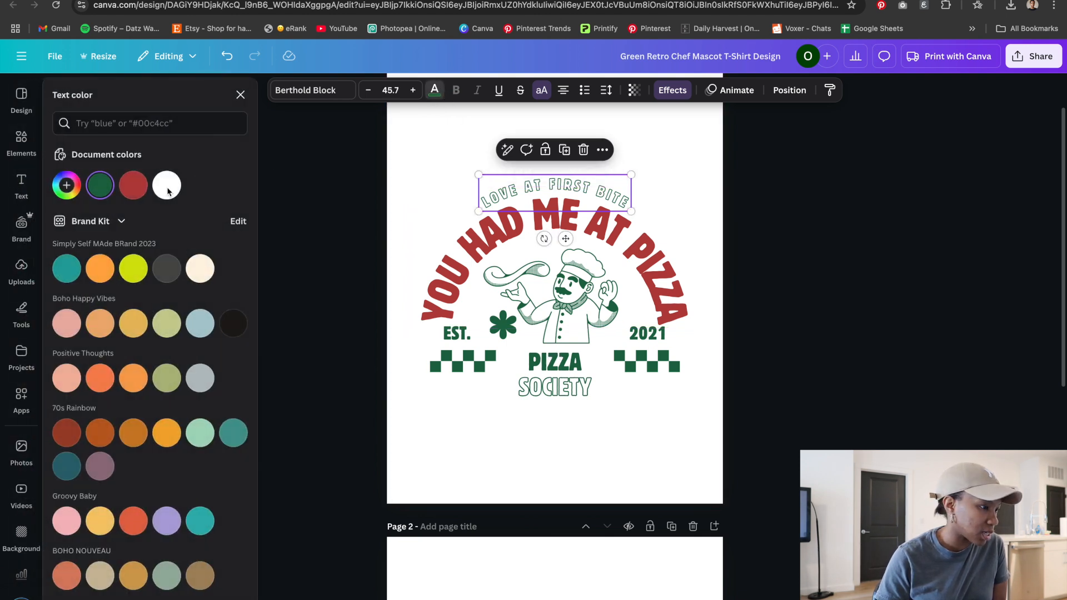
left_click(133, 186)
Select the EST. and 2021 labels together and colour them the same red
left_click(456, 333)
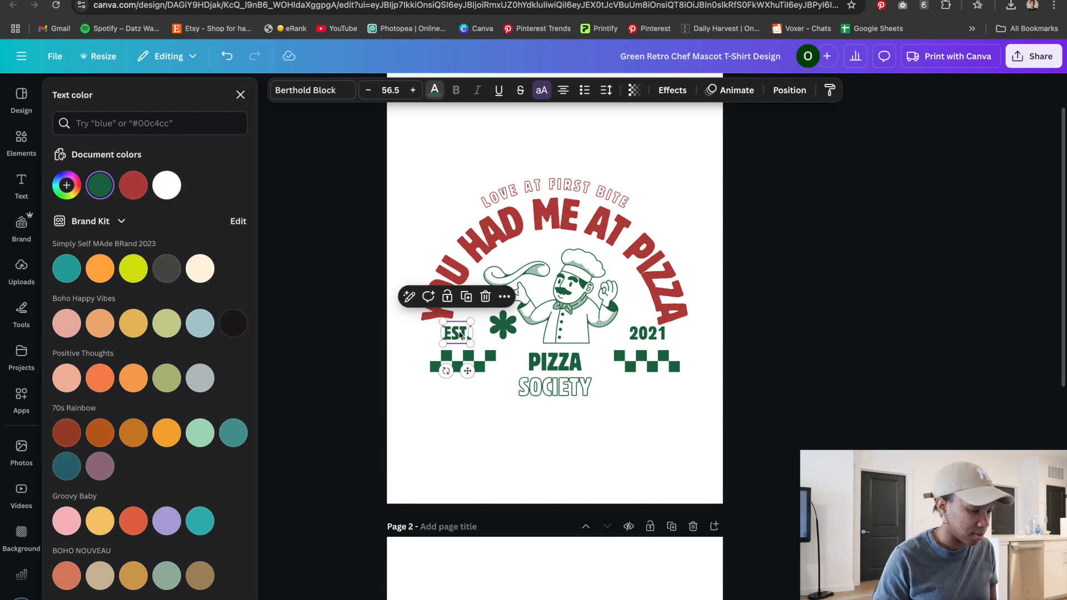
left_click(648, 333, "shift")
left_click(133, 185)
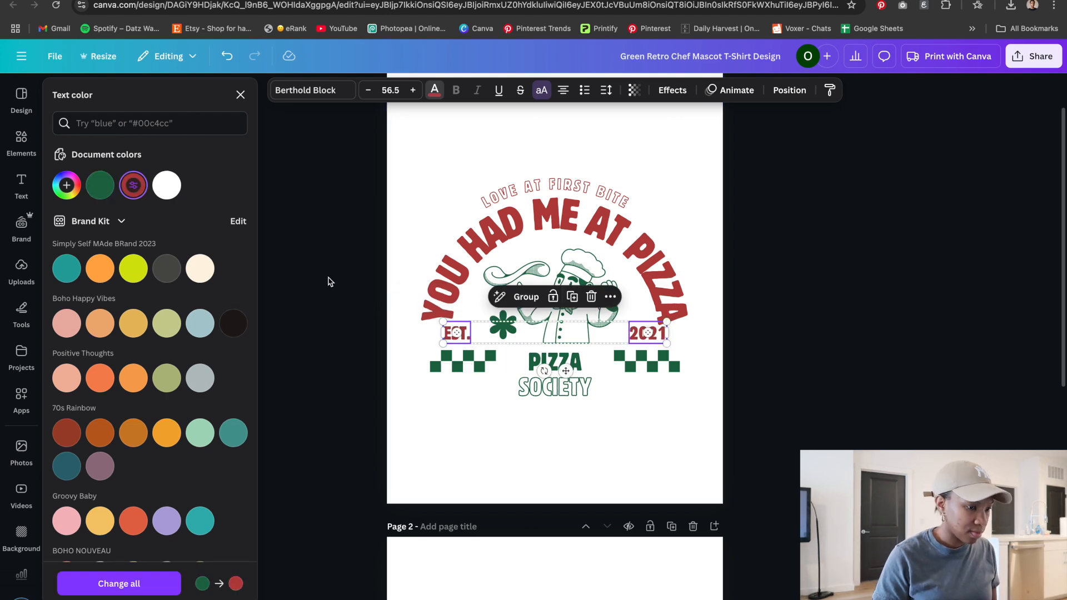
left_click(463, 361)
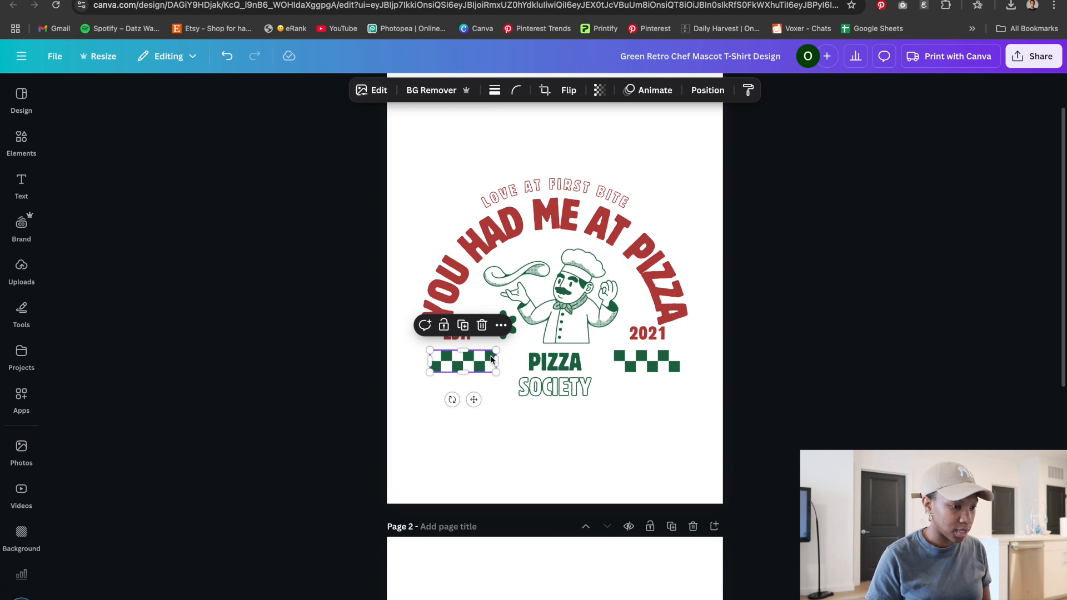
left_click(654, 368)
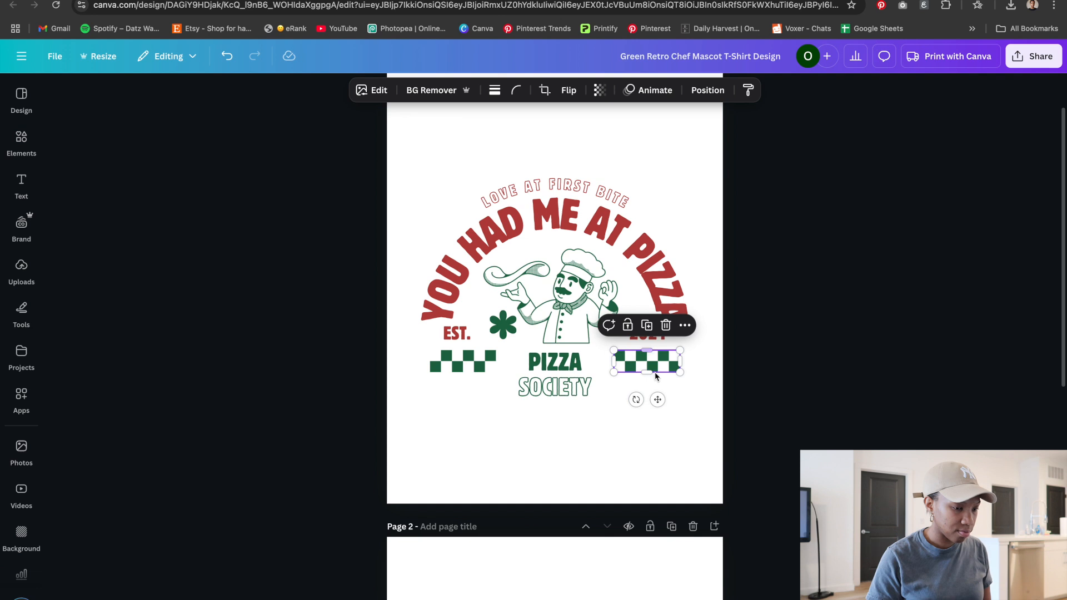
double_click(659, 358)
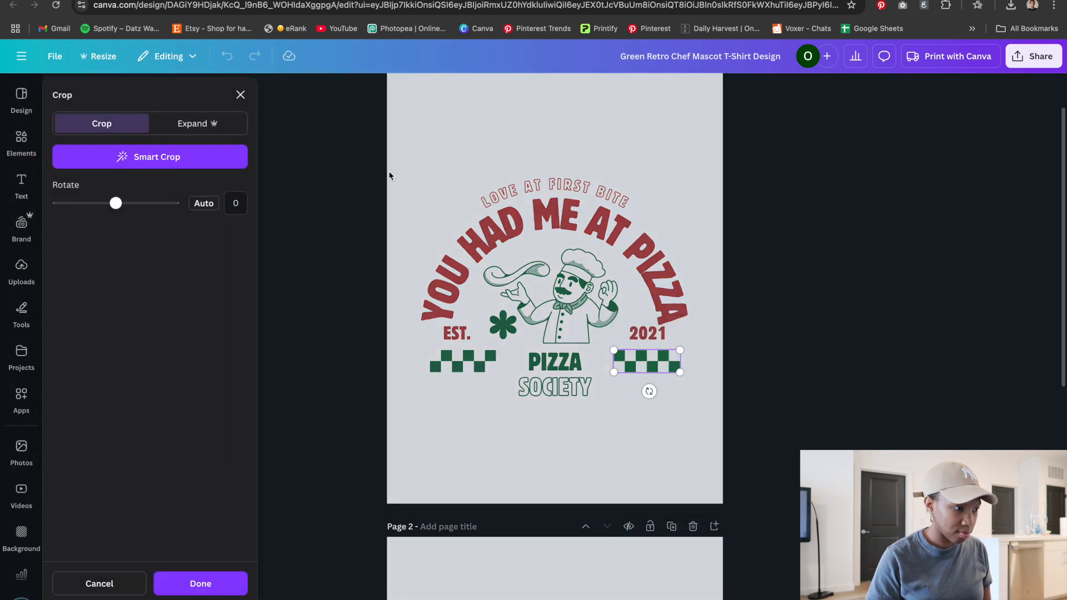
left_click(605, 399)
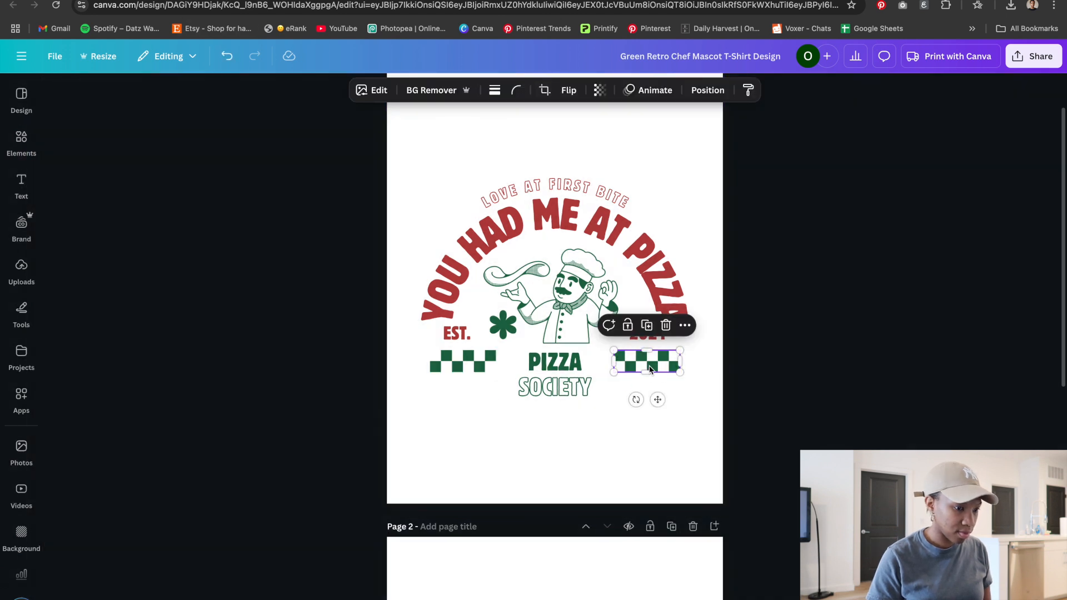
Try to recolour the right checkerboard image by editing its light colour to hue -98 and brightness 75
left_click(377, 91)
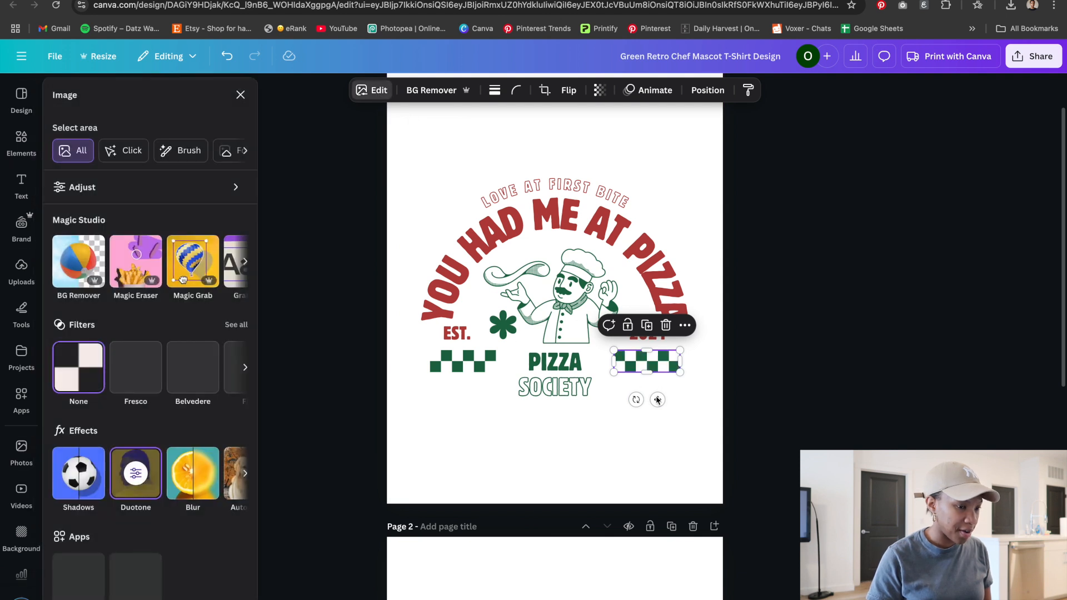
left_click(679, 412)
left_click(652, 369)
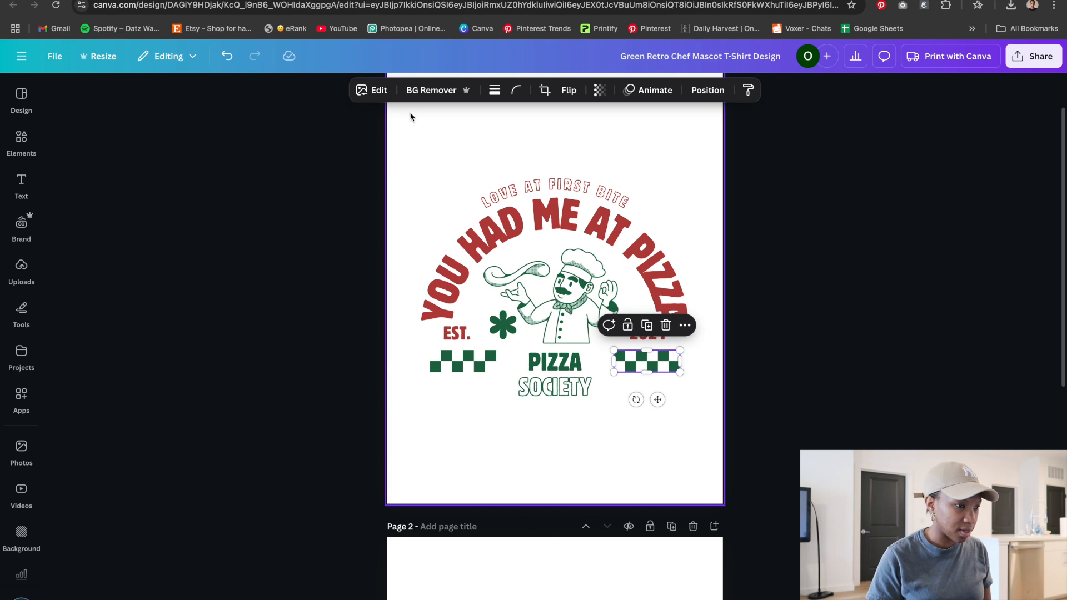
left_click(368, 91)
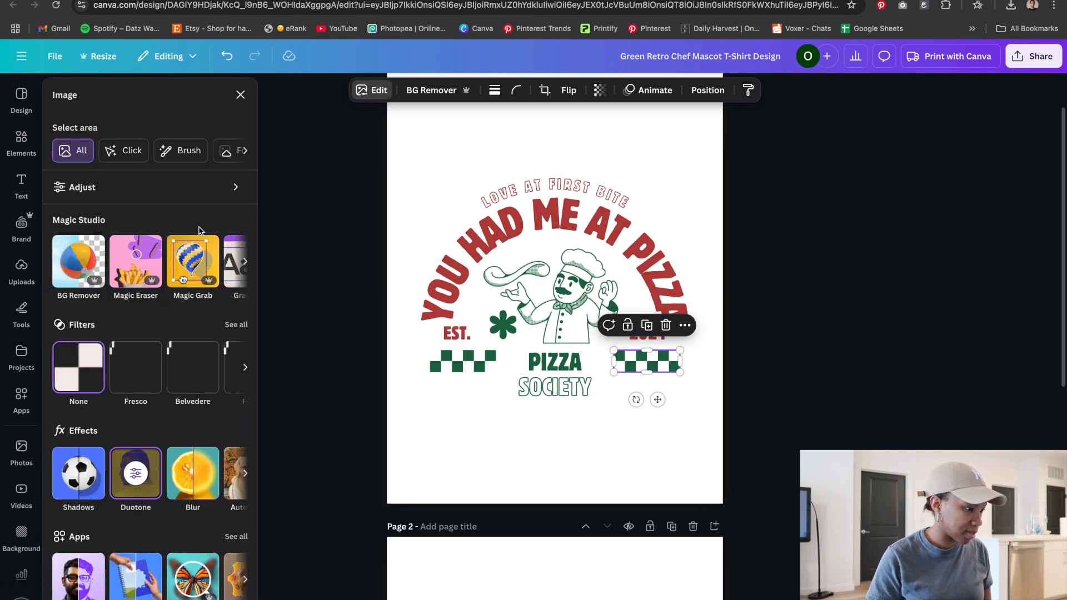
left_click(210, 191)
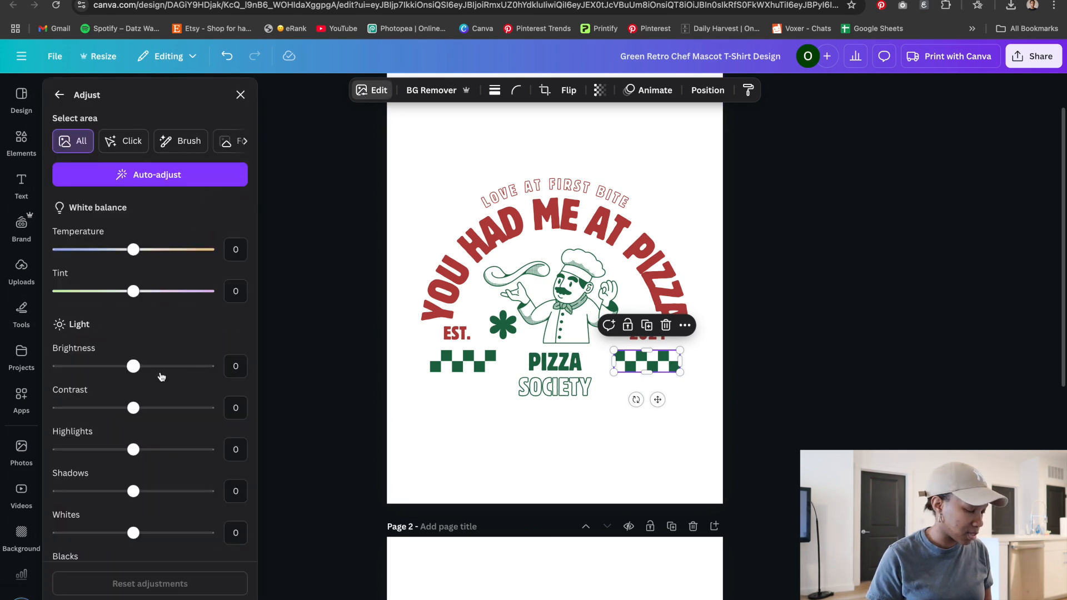
scroll(161, 377, "down", 5)
scroll(161, 377, "down", 3)
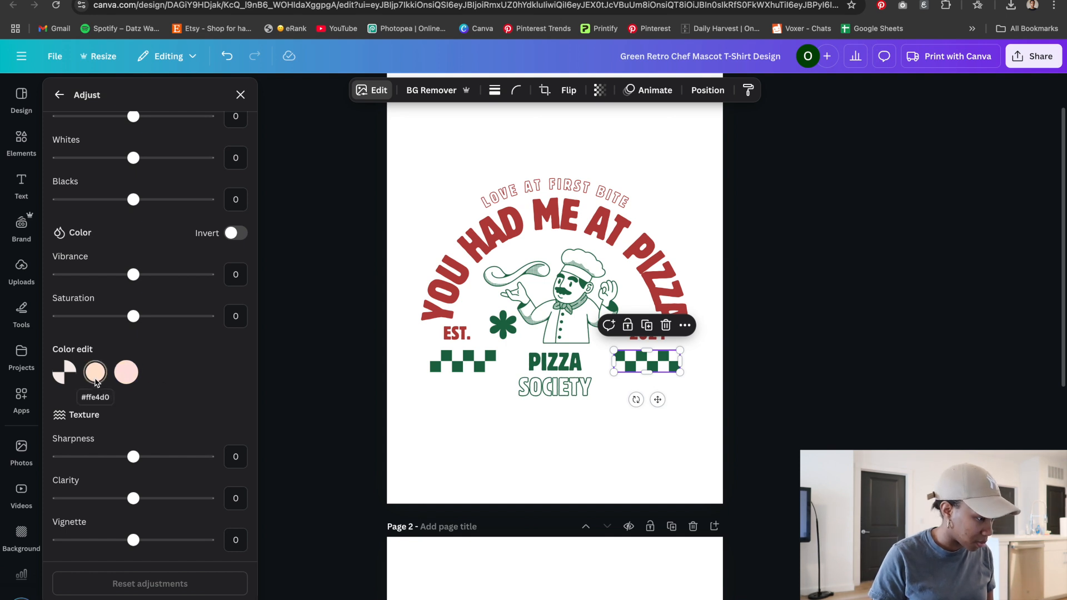
left_click(95, 372)
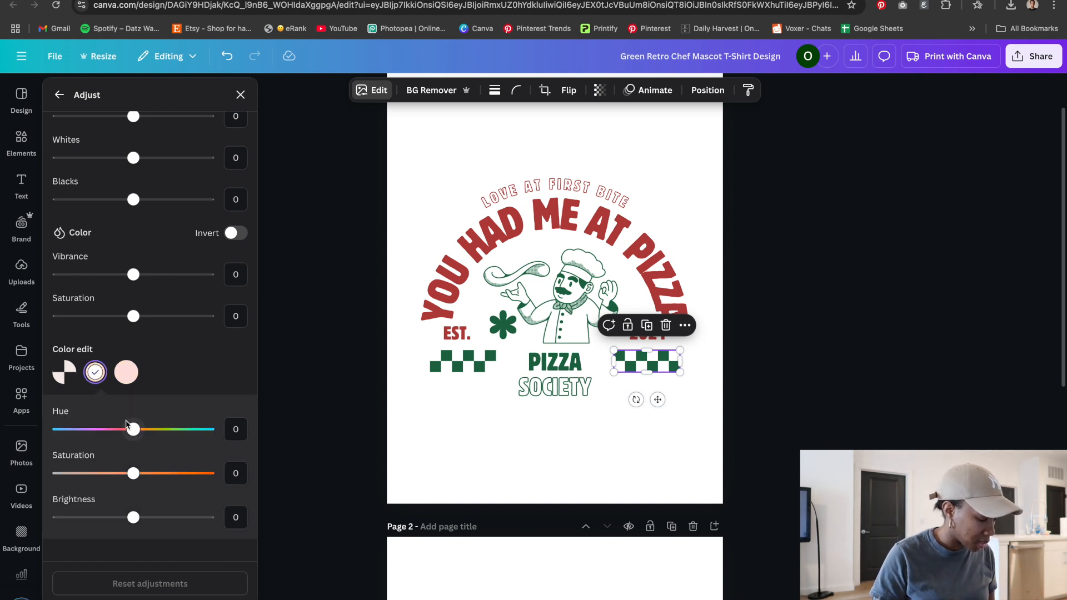
left_click_drag(134, 432, 60, 430)
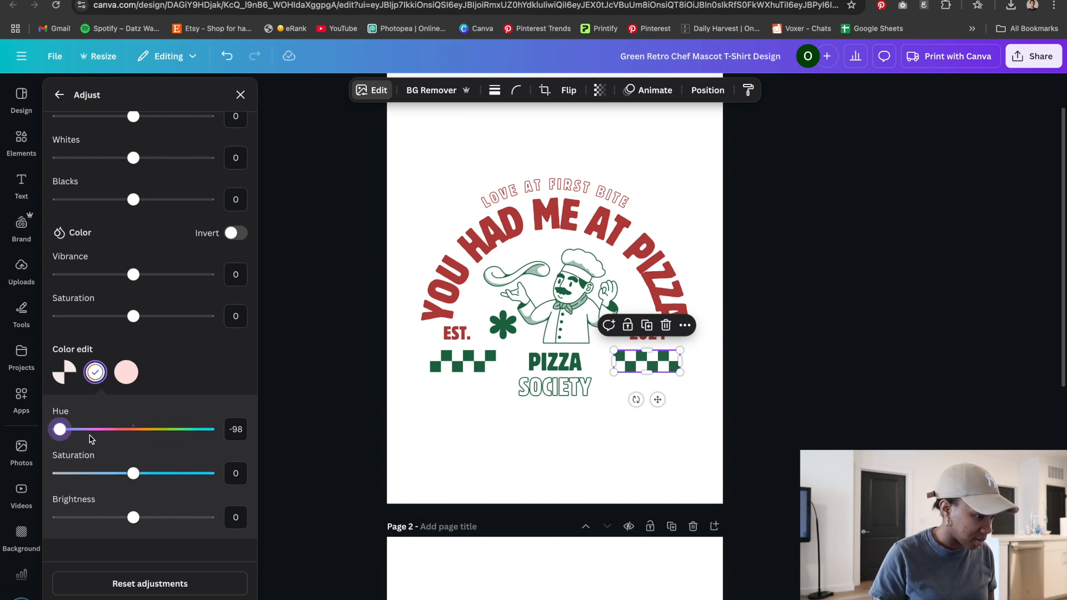
left_click_drag(129, 514, 192, 516)
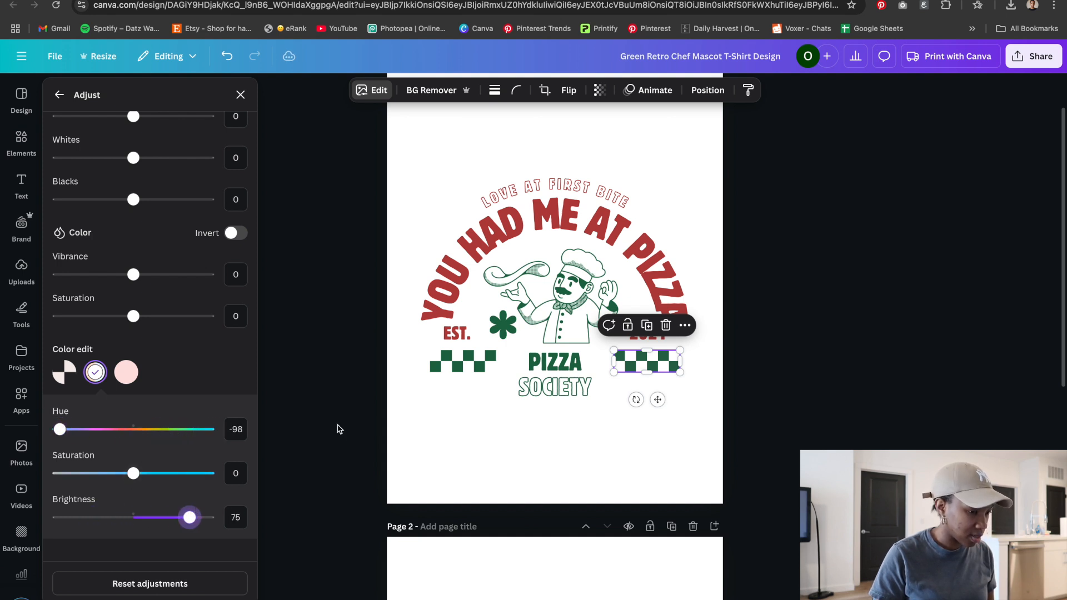
left_click(327, 424)
left_click(487, 488)
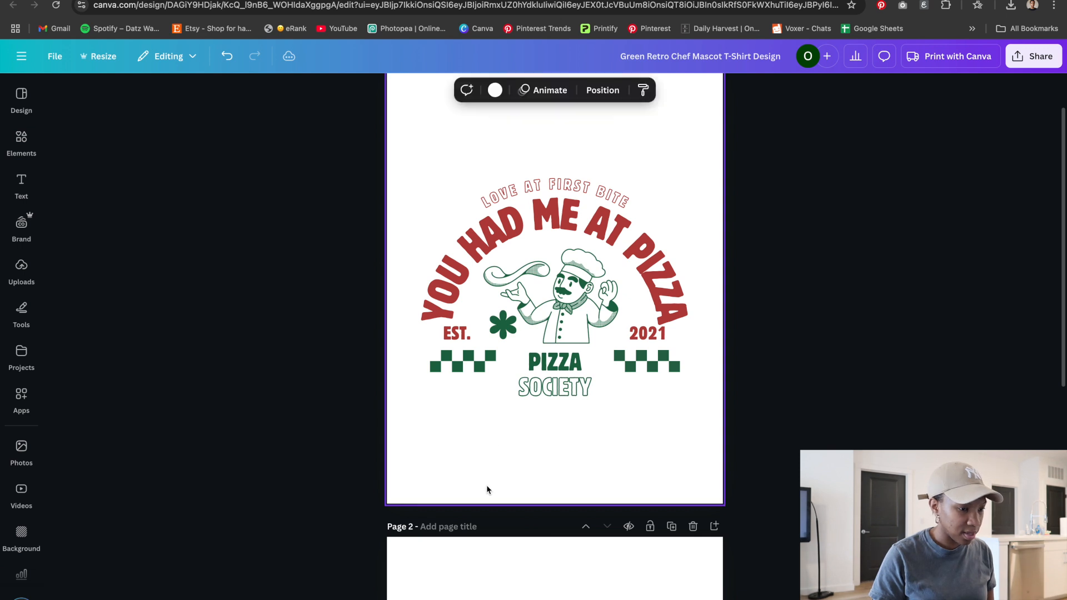
Select the PIZZA and SOCIETY words together and colour them red
left_click(564, 395)
left_click(555, 361, "shift")
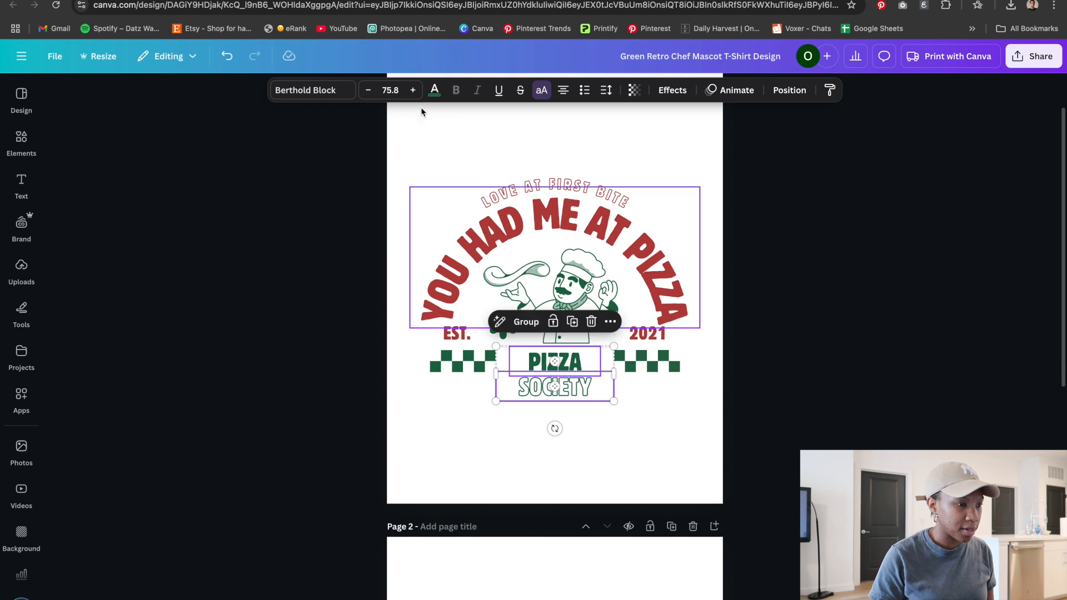
left_click(435, 90)
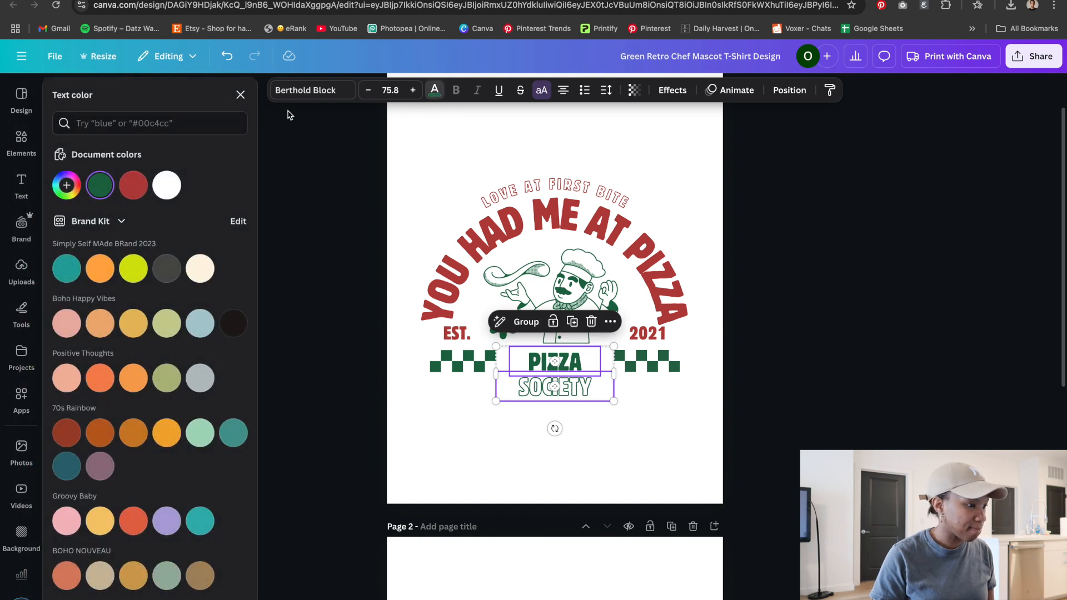
left_click(139, 186)
Select the chef illustration and recolour it with the same red
left_click(595, 290)
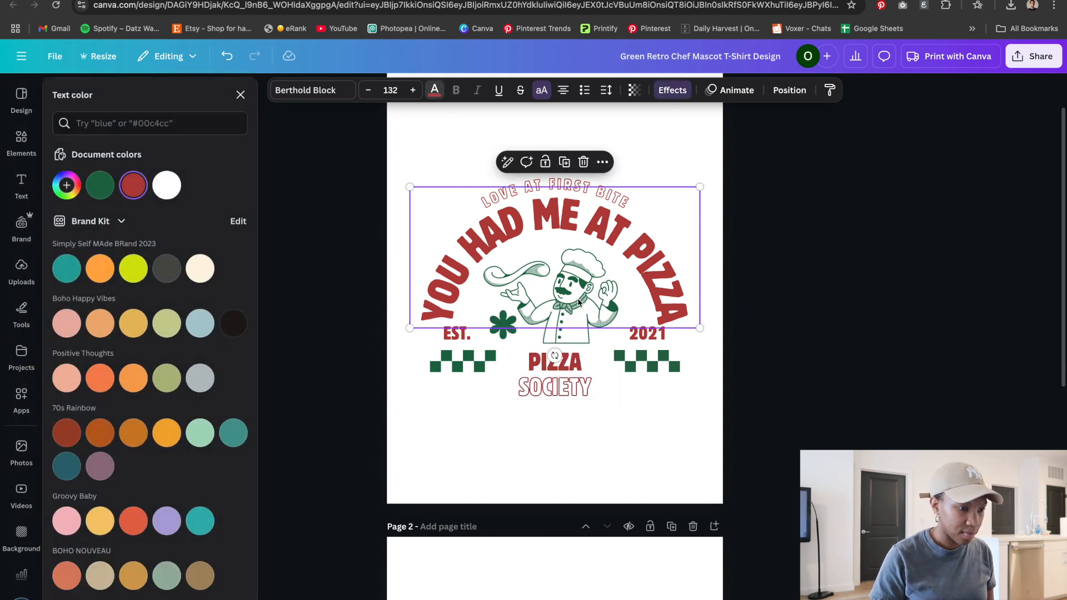
left_click(567, 340)
left_click(433, 90)
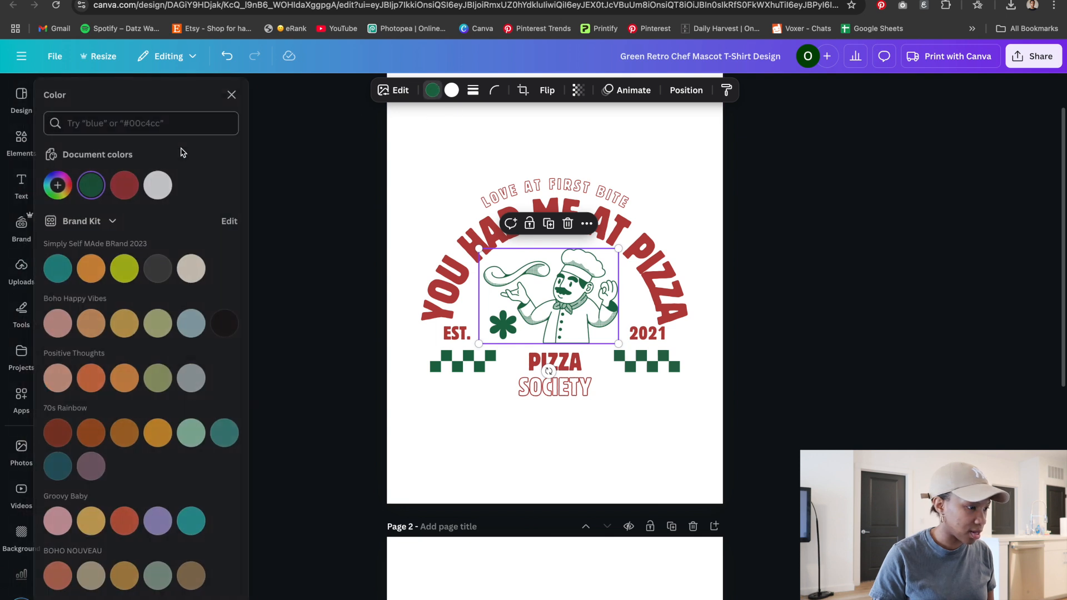
left_click(134, 185)
Select the asterisk shape beside EST. and colour both of its fills red
left_click(509, 339)
left_click(133, 185)
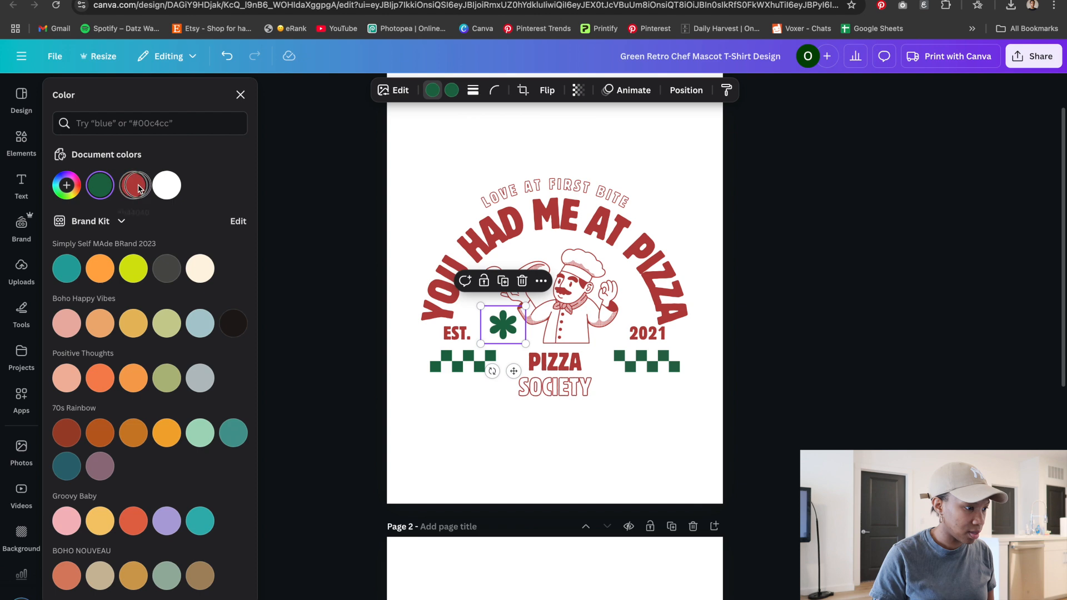
left_click(452, 90)
left_click(109, 192)
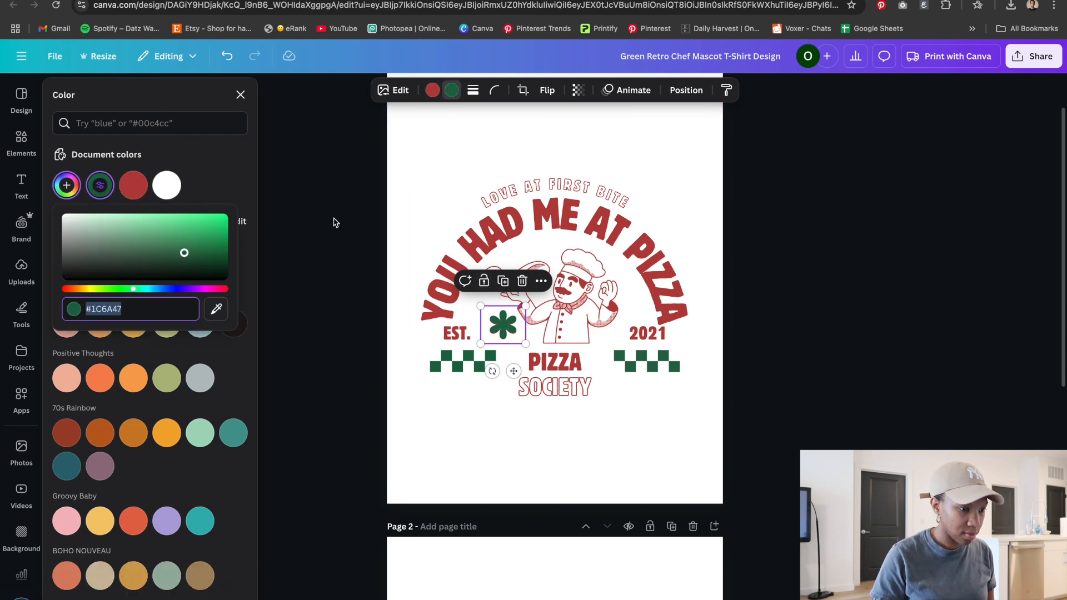
left_click(781, 306)
left_click(766, 305)
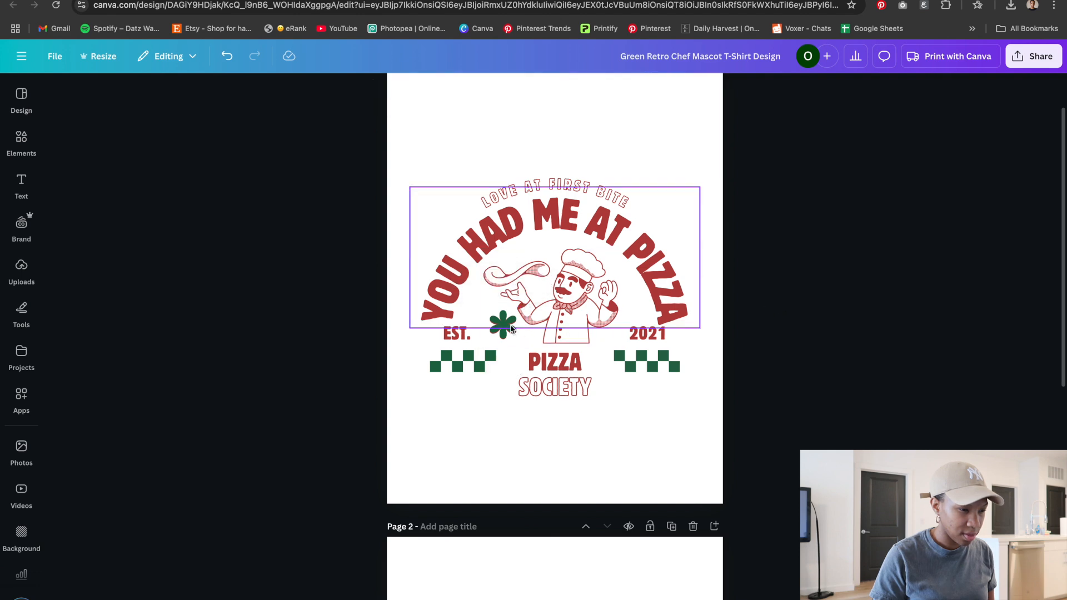
left_click(505, 338)
left_click(452, 90)
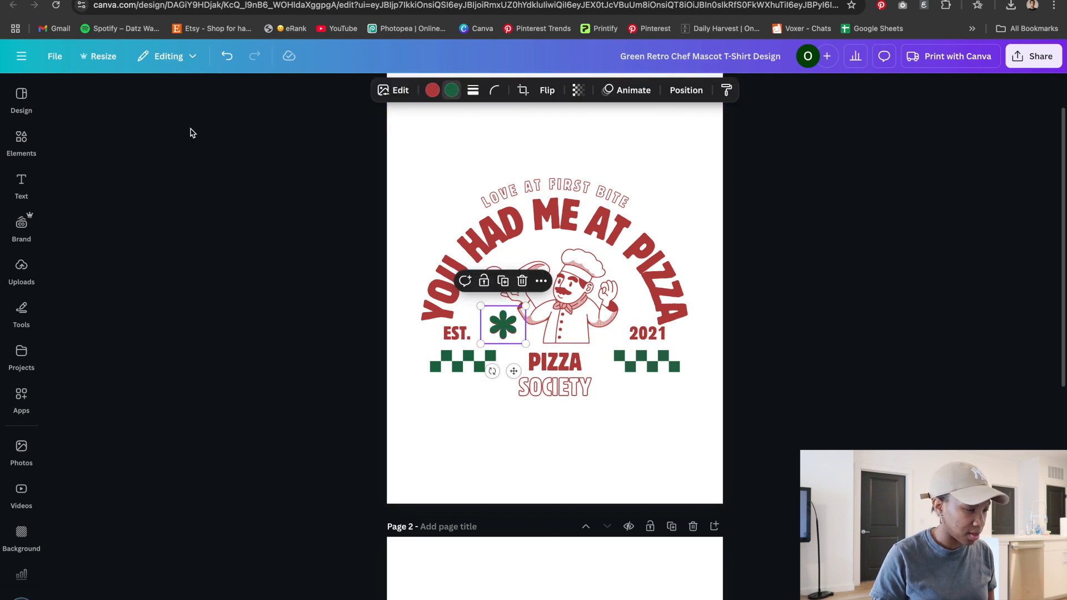
left_click(133, 188)
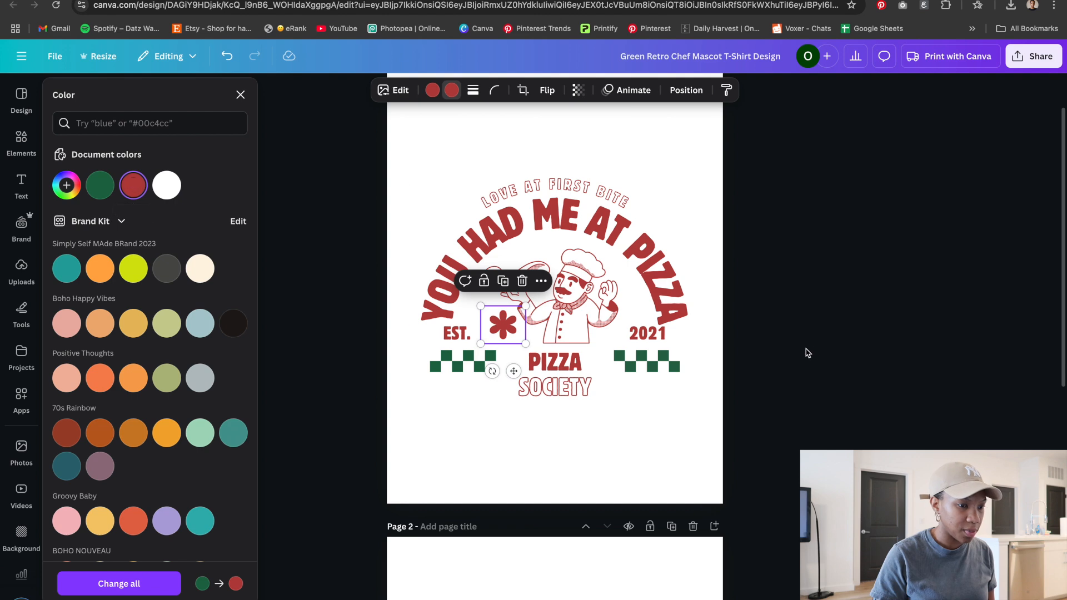
left_click(814, 349)
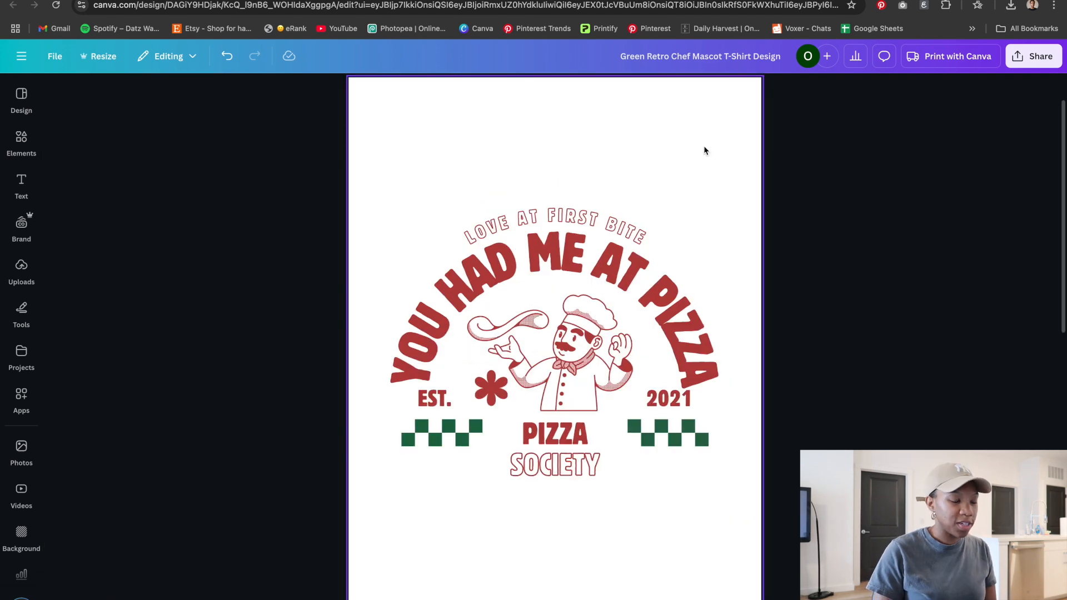
Open the download options and set the PNG export size to 2
left_click(1028, 67)
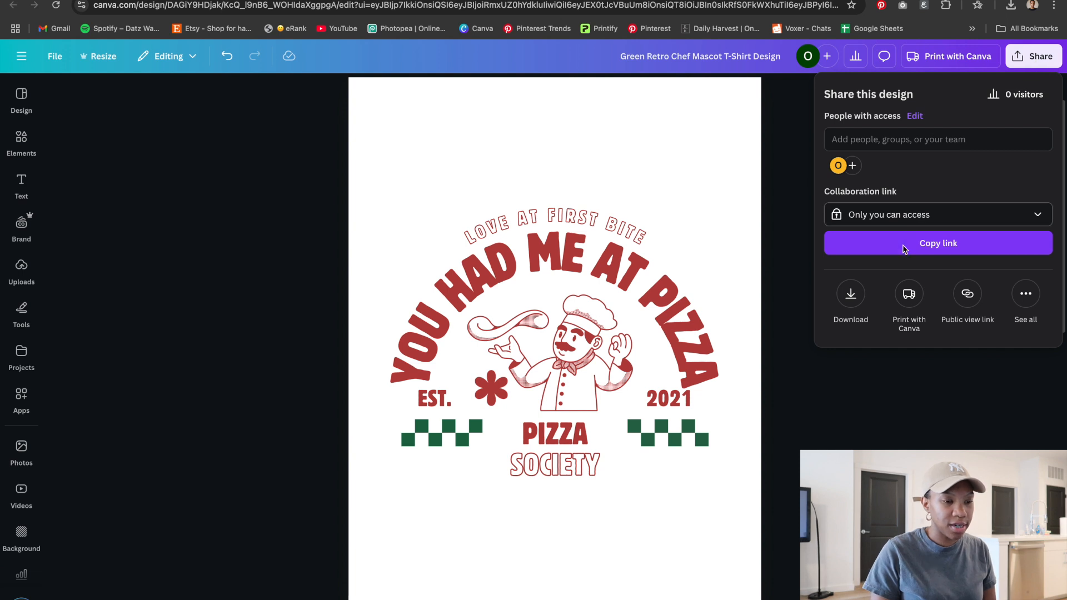
left_click(851, 293)
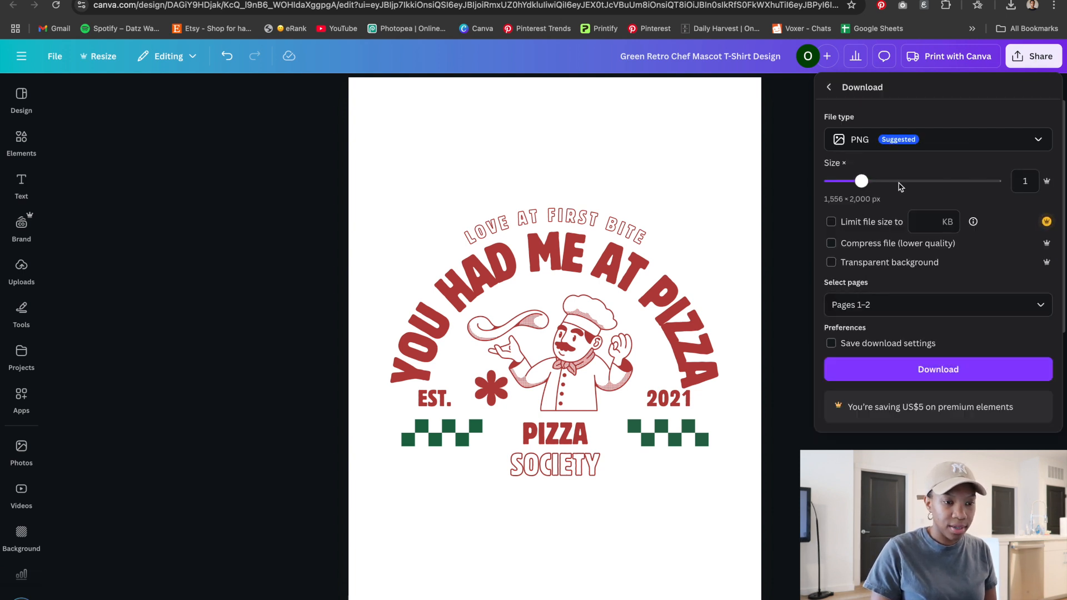
left_click_drag(861, 181, 901, 181)
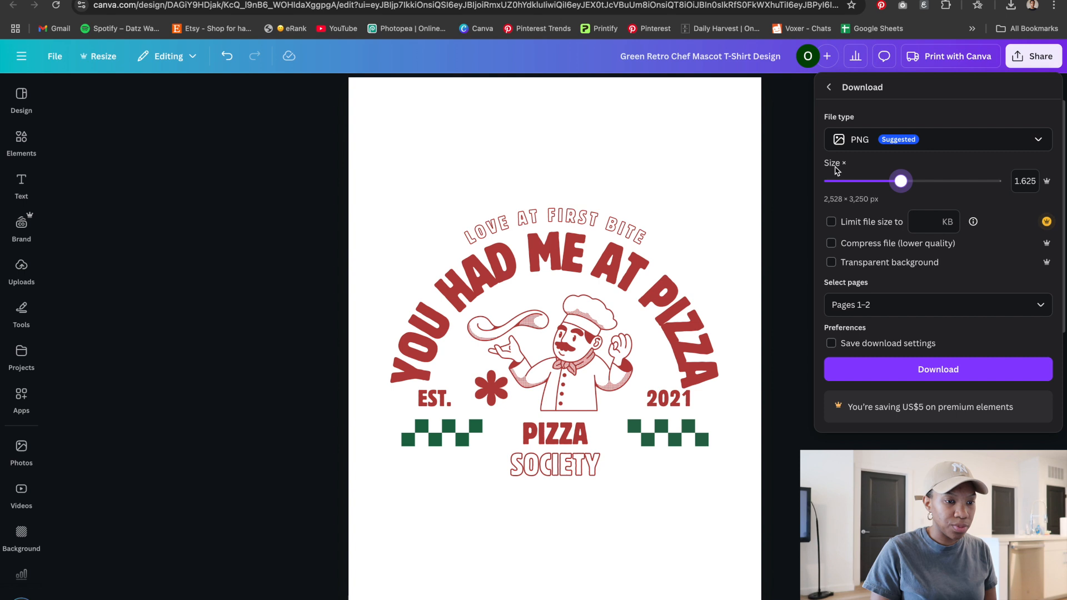
left_click_drag(903, 182, 926, 181)
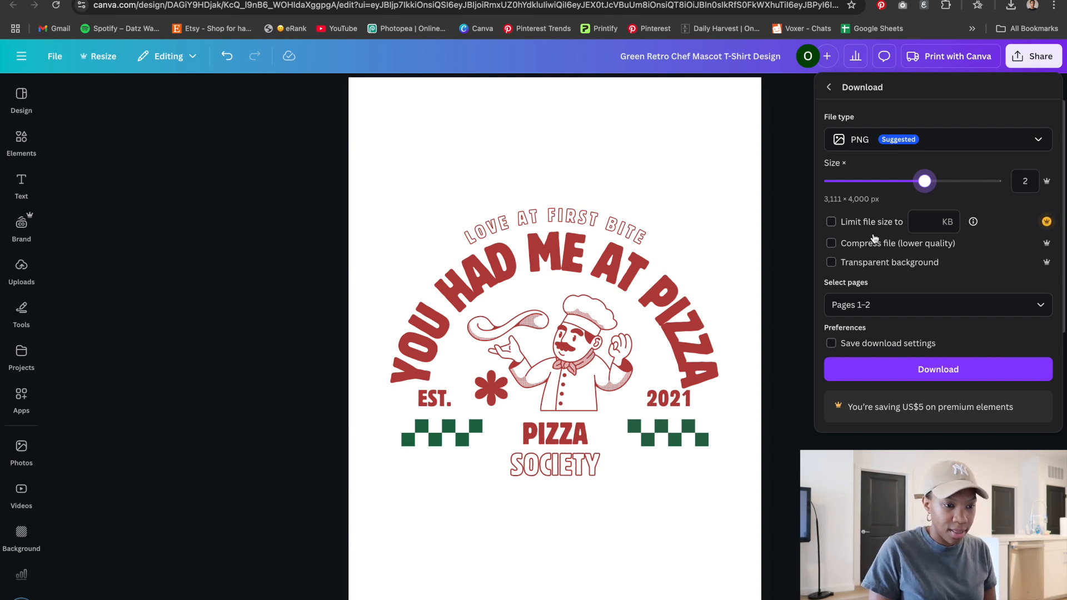
Limit the export to page 1 only and download the design as a PNG
left_click(833, 263)
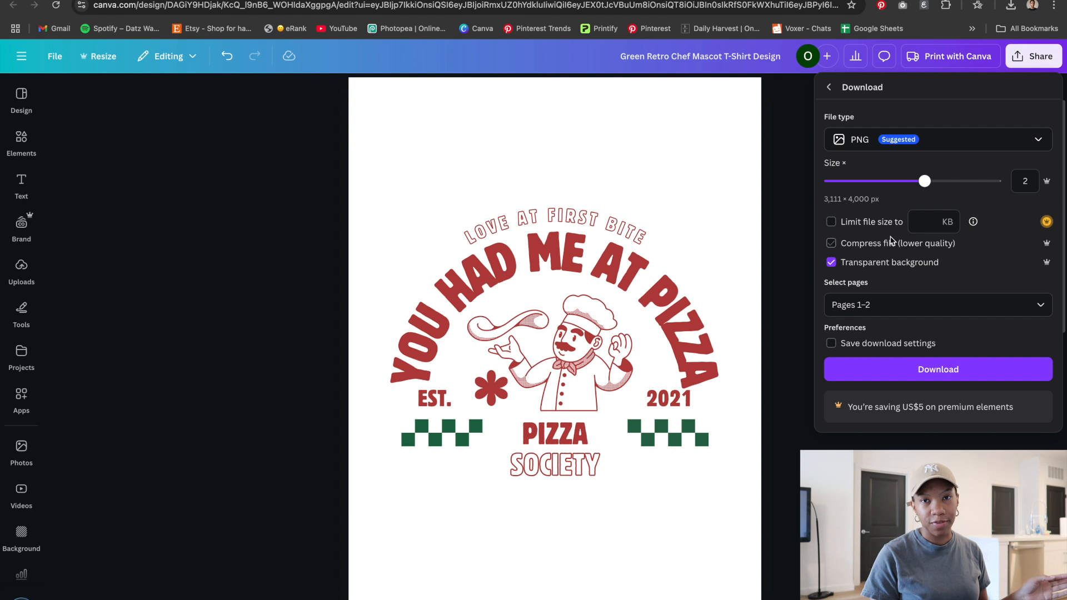
left_click(901, 305)
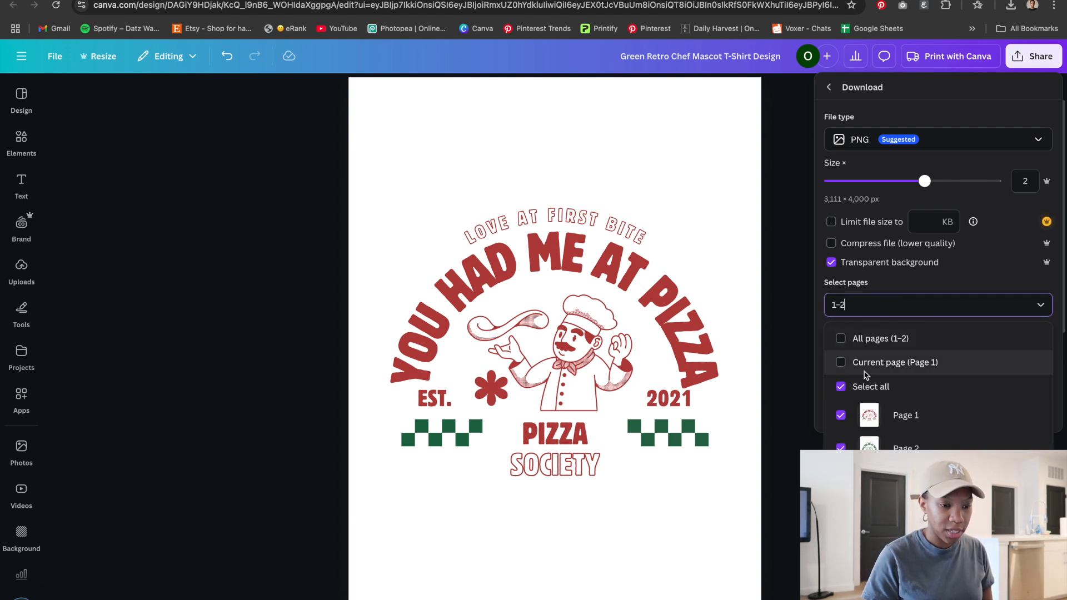
left_click(841, 386)
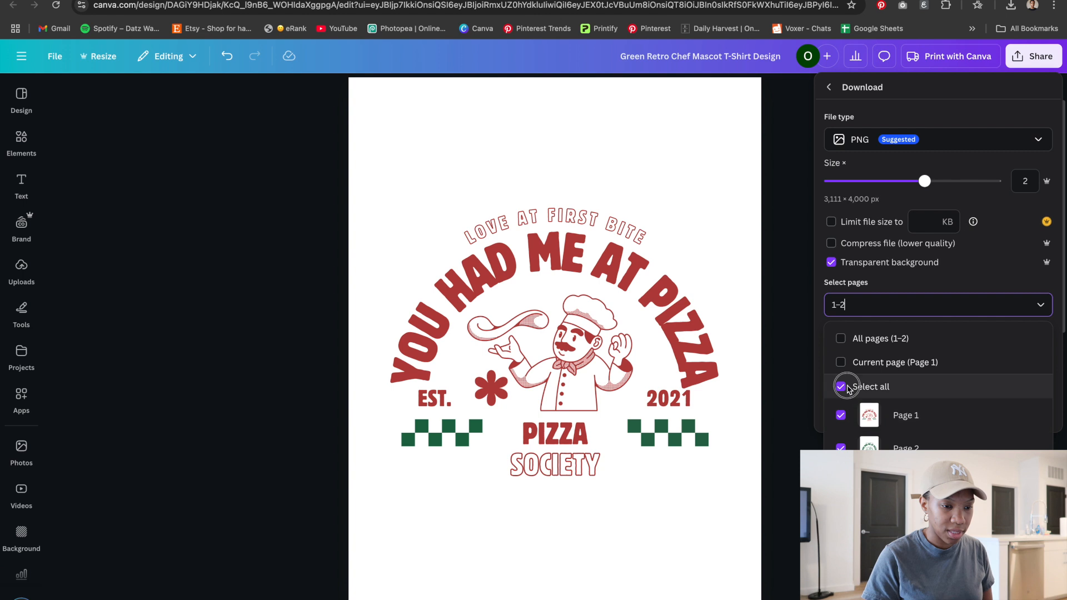
left_click(841, 415)
left_click(970, 276)
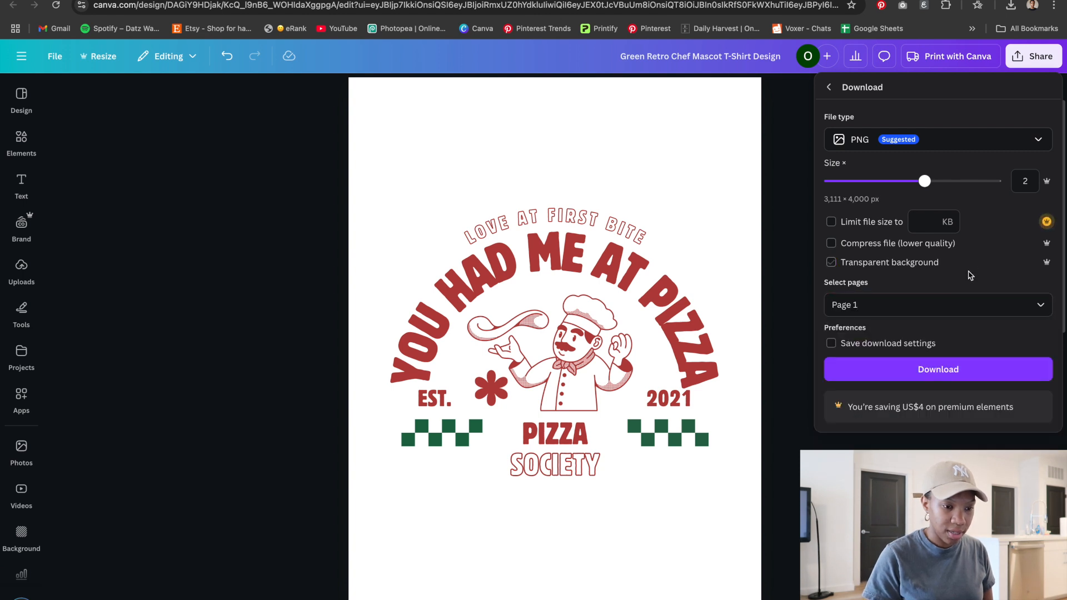
left_click(938, 372)
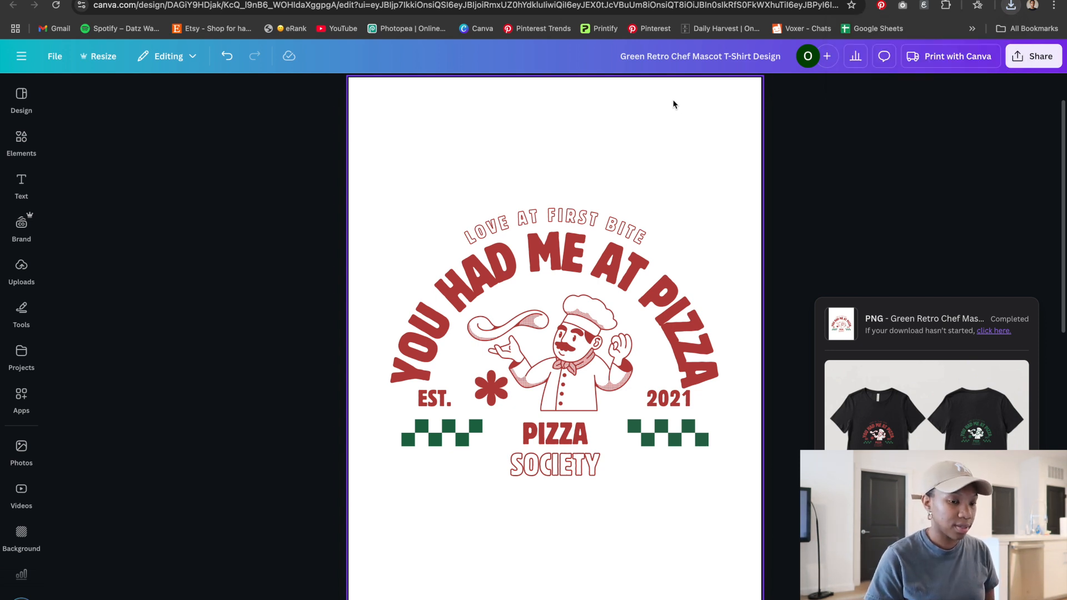
Switch to Printify and open the Unisex Garment-Dyed T-shirt from the men's T-shirts catalog
key("ctrl+Tab")
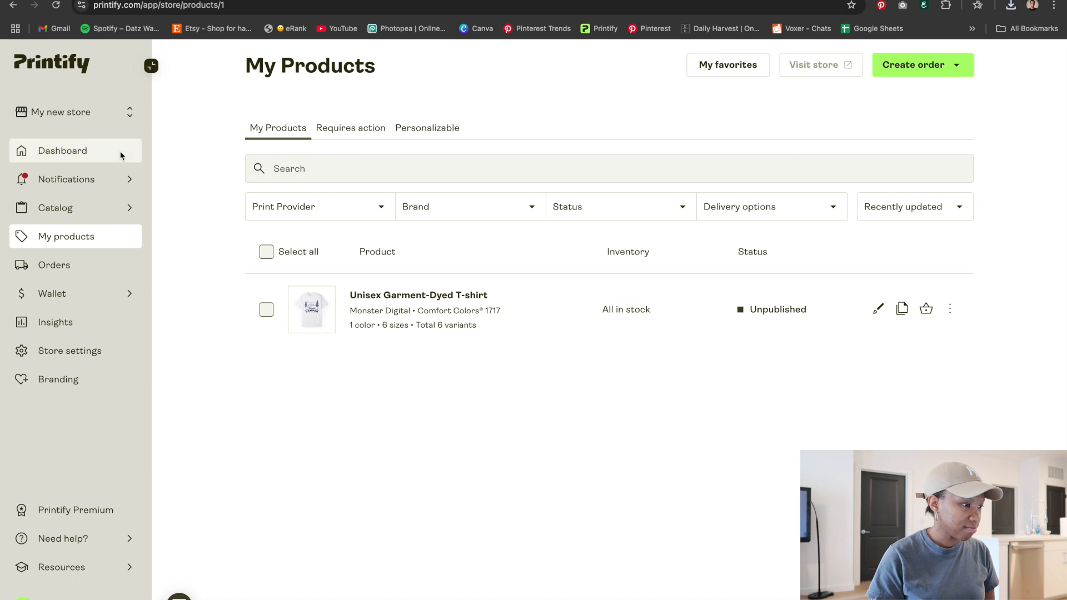
left_click(80, 210)
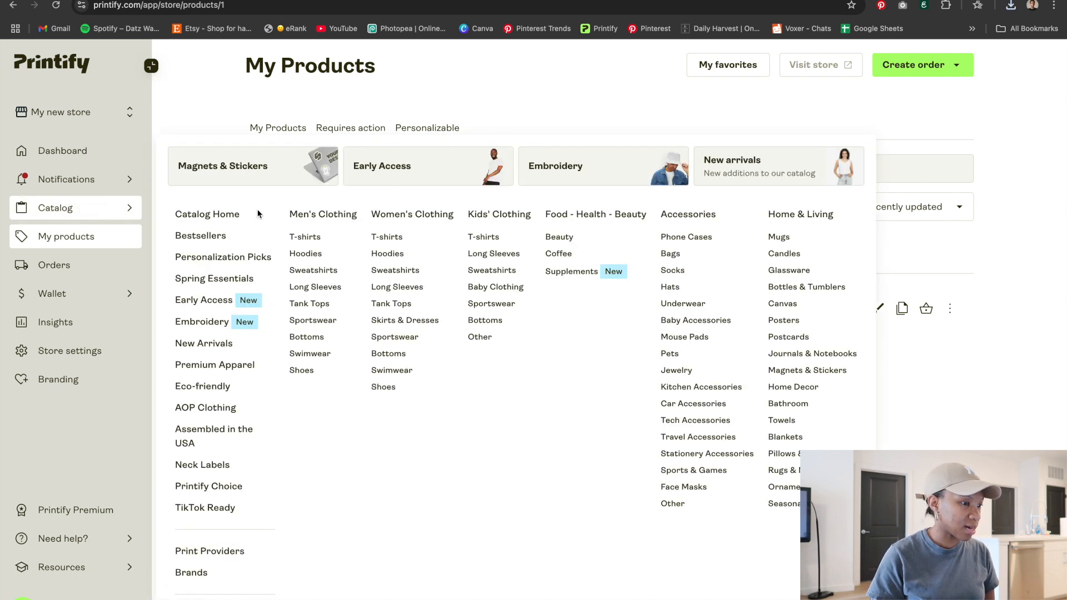
left_click(301, 238)
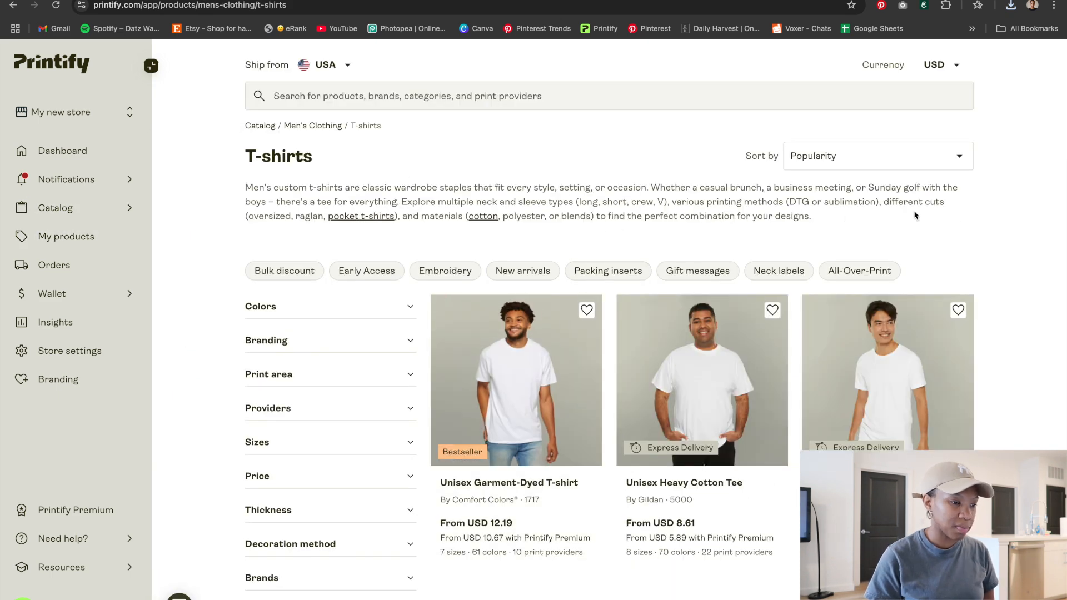
left_click(528, 390)
Choose the print provider manually and start designing with Monster Digital
scroll(740, 303, "down", 3)
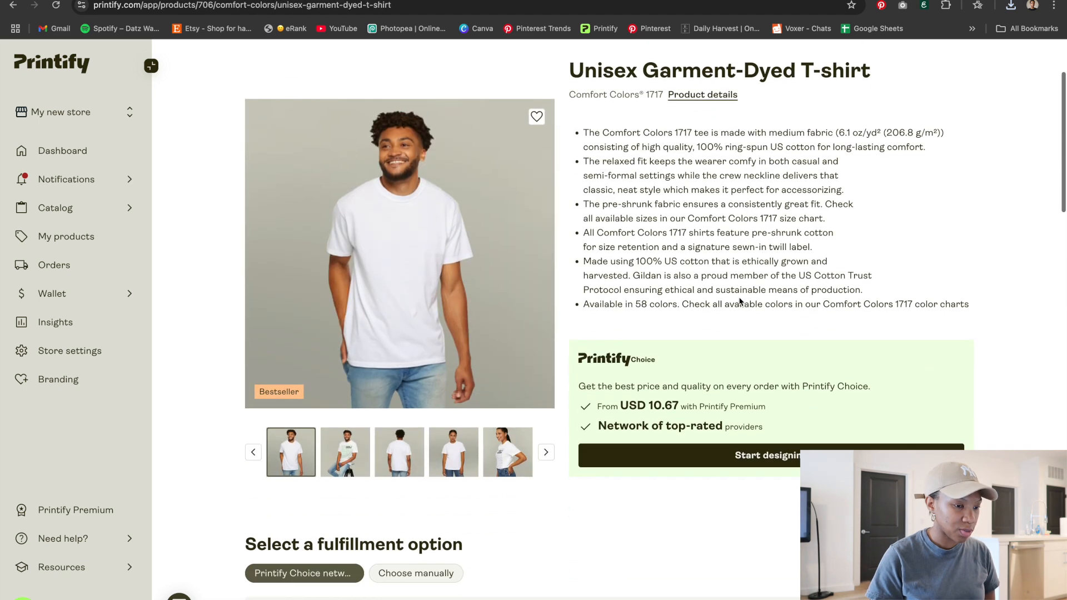
scroll(740, 303, "down", 5)
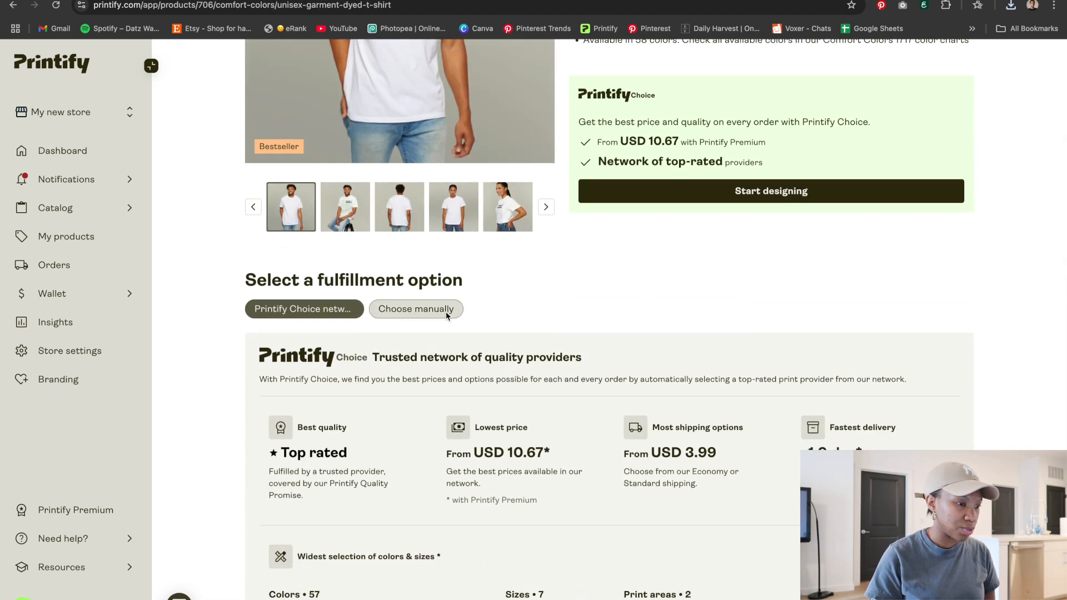
left_click(429, 319)
scroll(511, 328, "down", 3)
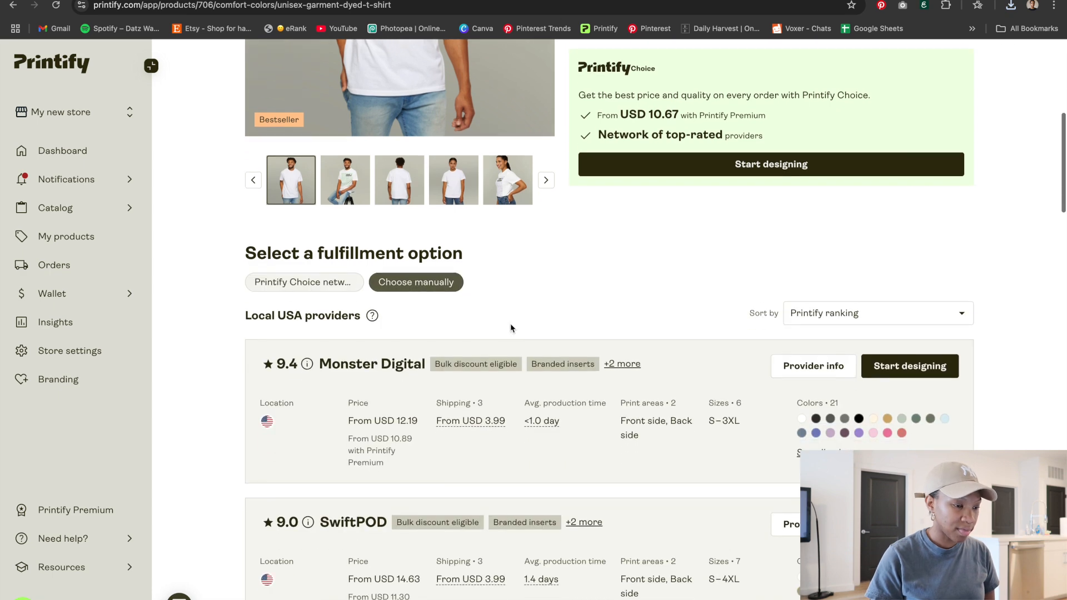
scroll(512, 328, "down", 1)
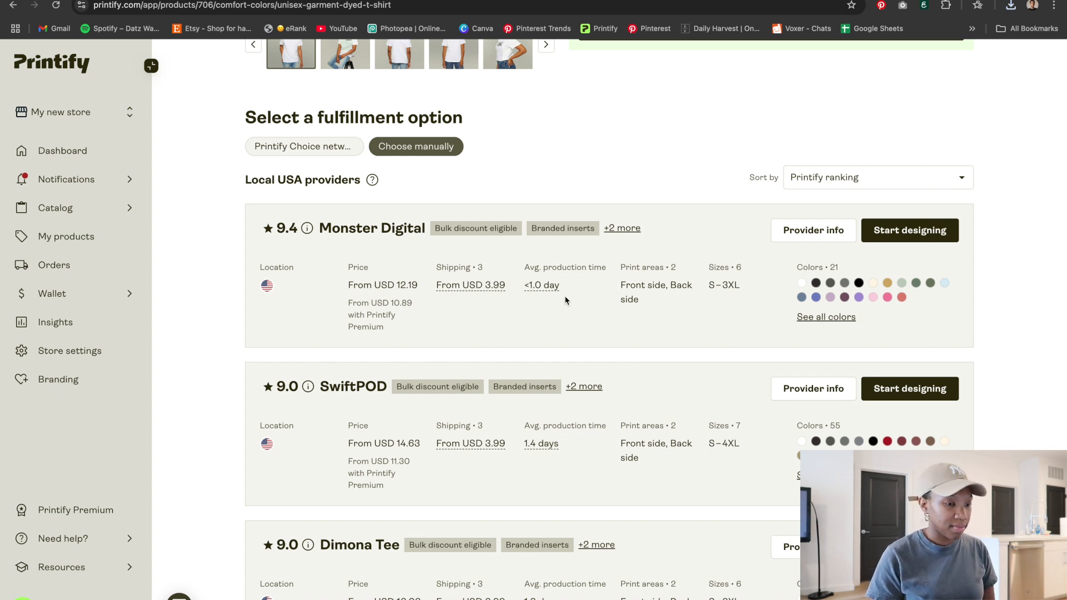
scroll(514, 306, "down", 1)
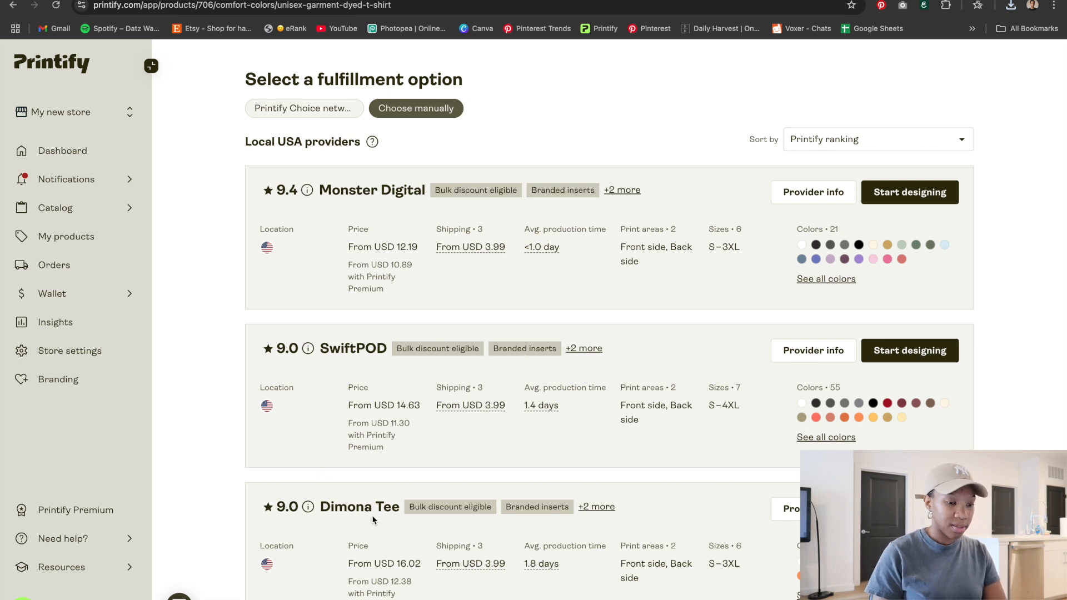
left_click(894, 200)
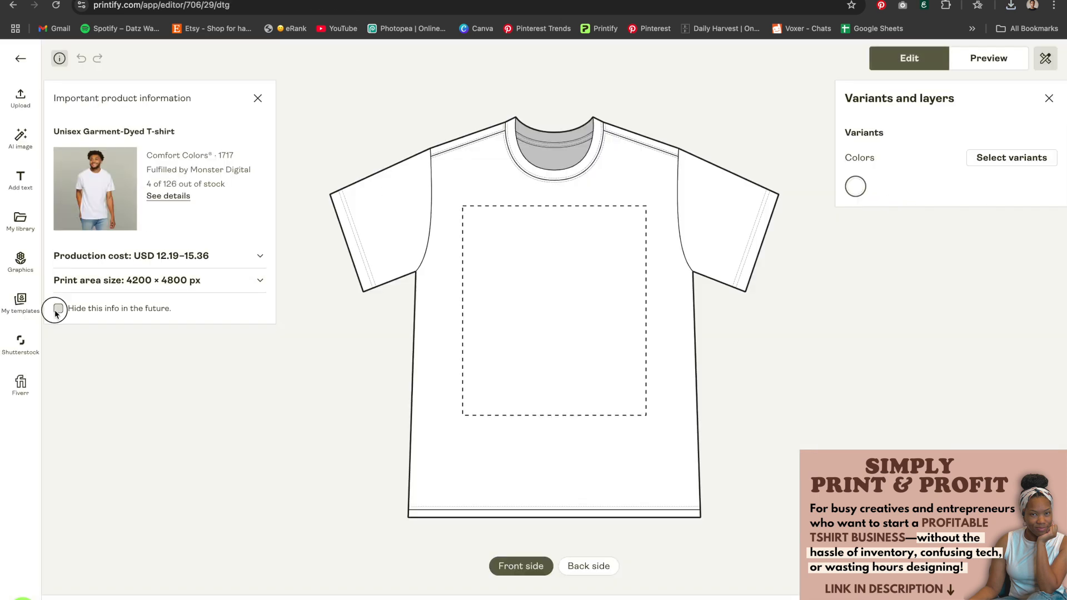
Upload the downloaded pizza design PNG from the device onto the shirt's front side
left_click(58, 309)
left_click(258, 99)
left_click(26, 98)
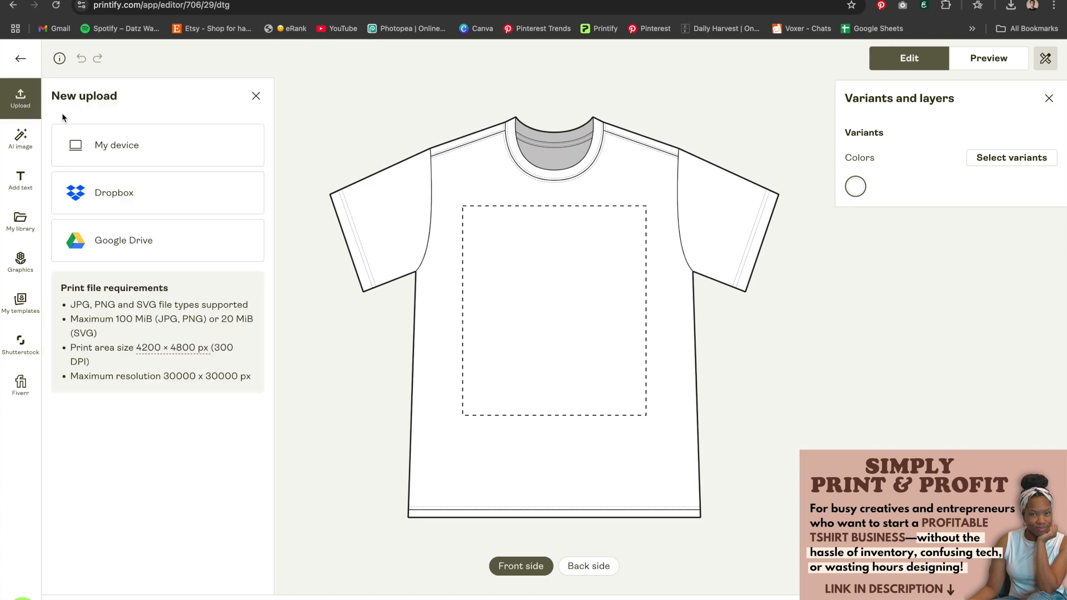
left_click(142, 146)
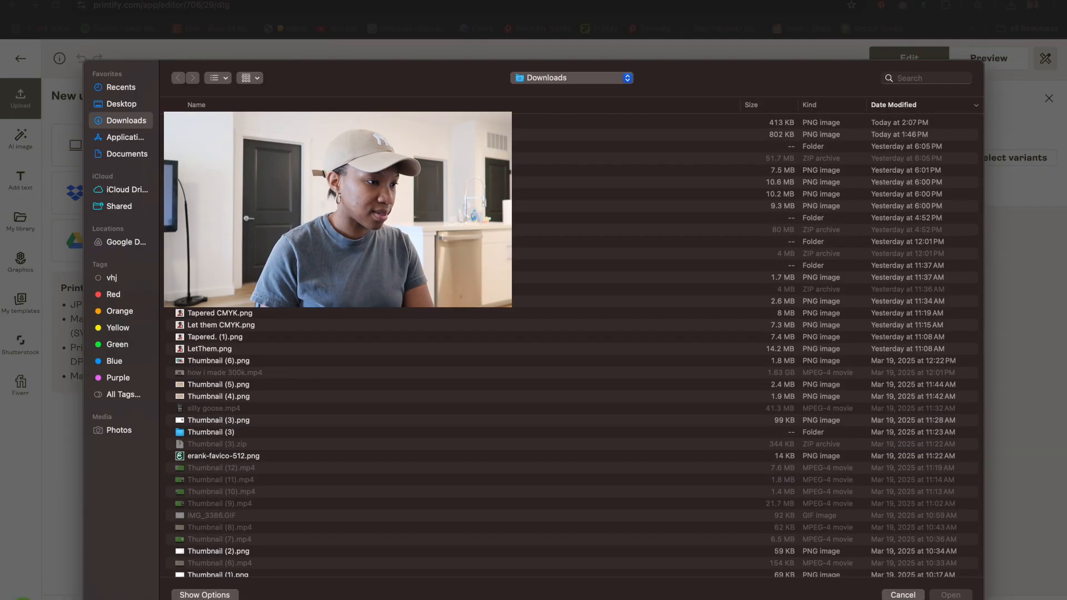
double_click(261, 122)
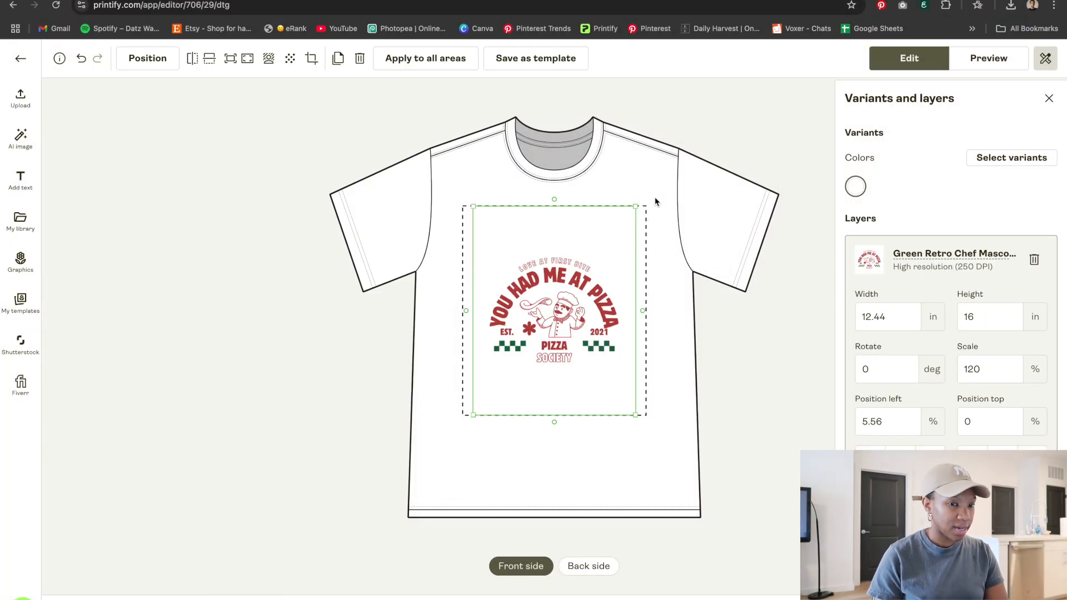
Add Ivory as a colour variant alongside White and reselect the design layer
left_click(1010, 157)
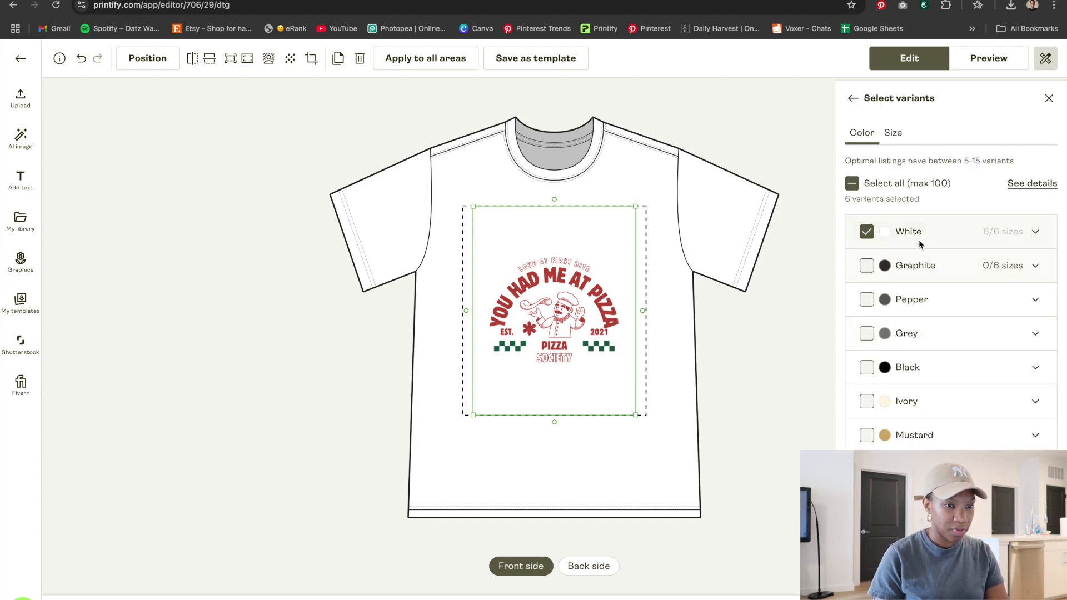
scroll(929, 451, "down", 1)
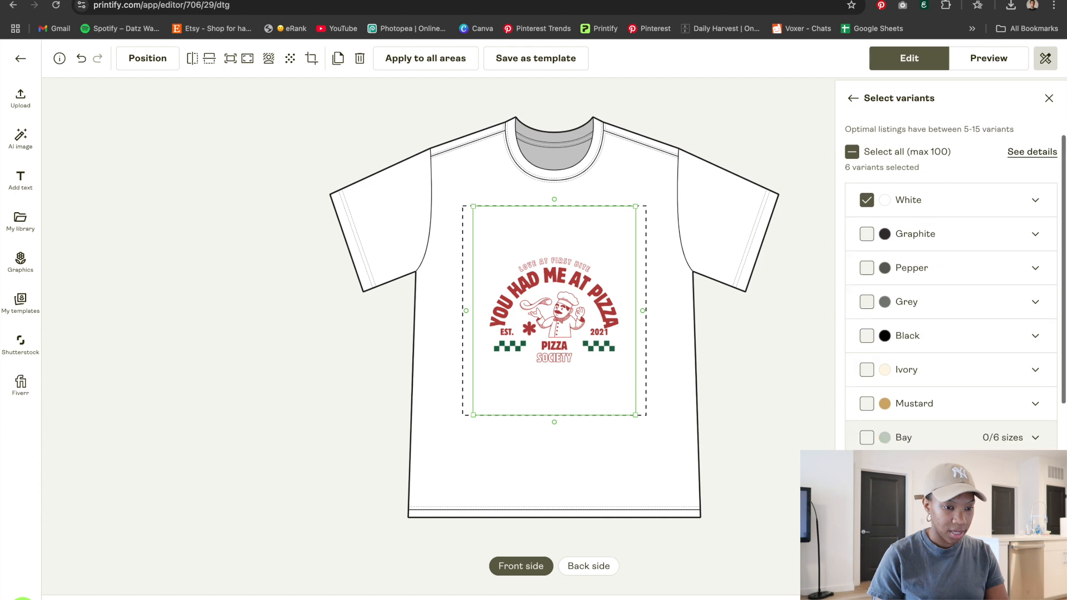
left_click(867, 368)
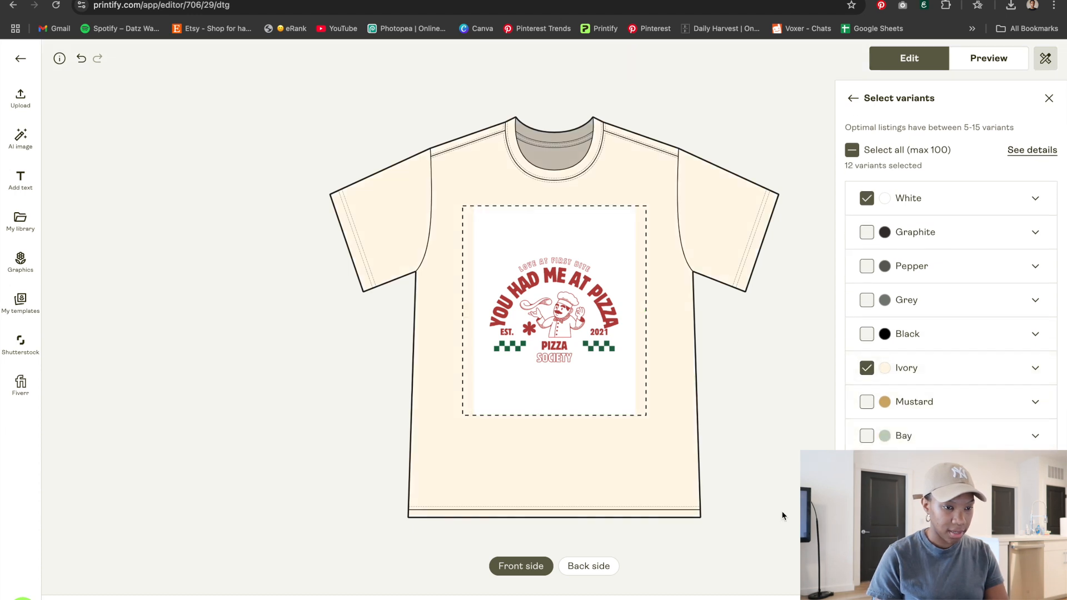
left_click(853, 99)
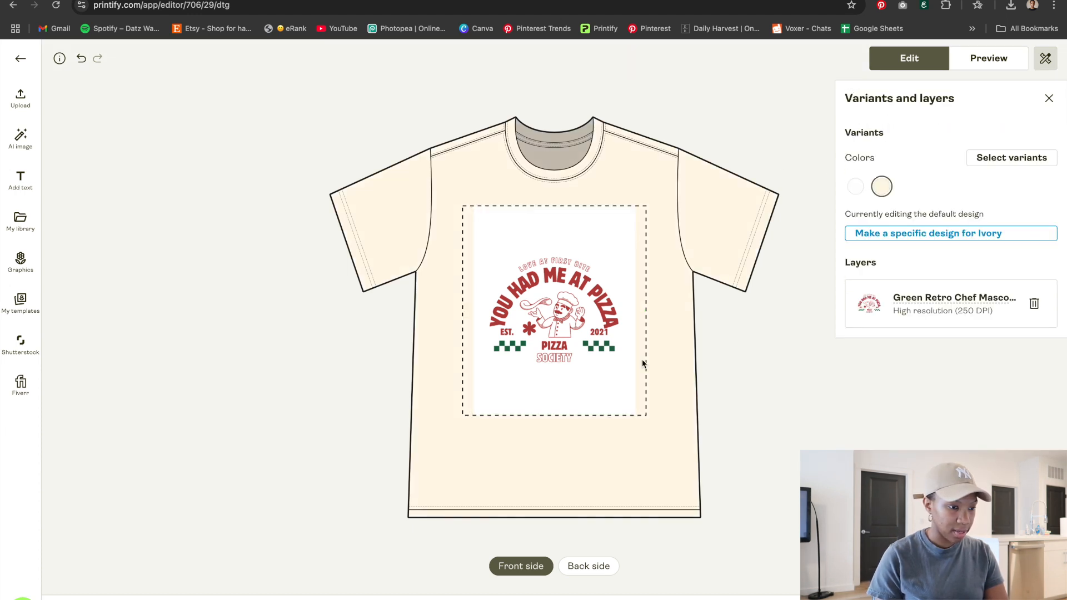
left_click(588, 335)
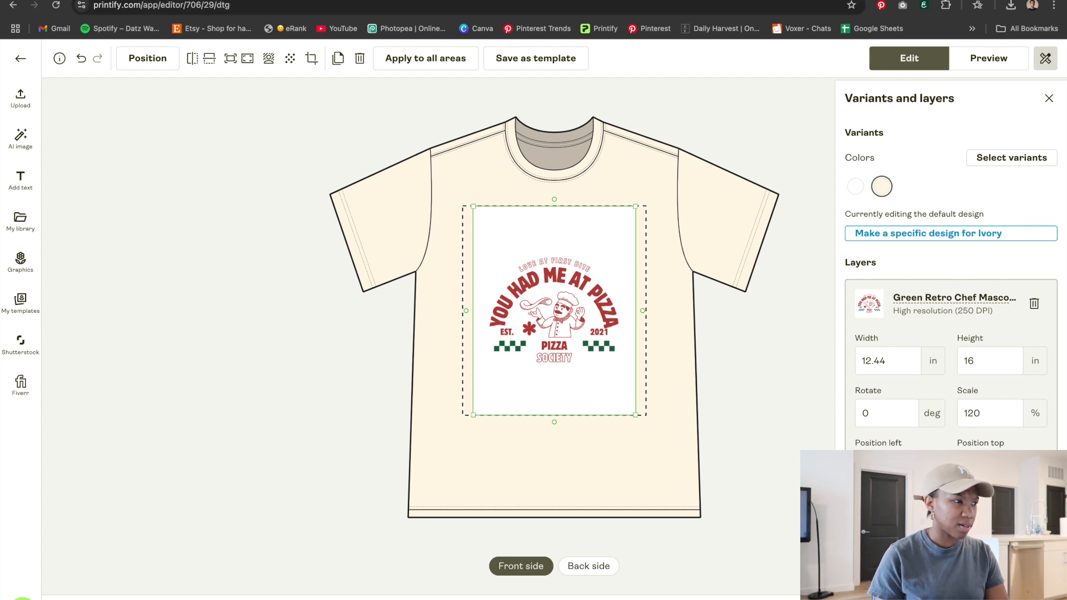
Switch back to the Canva design tab
key("ctrl+Tab")
key("ctrl+Tab")
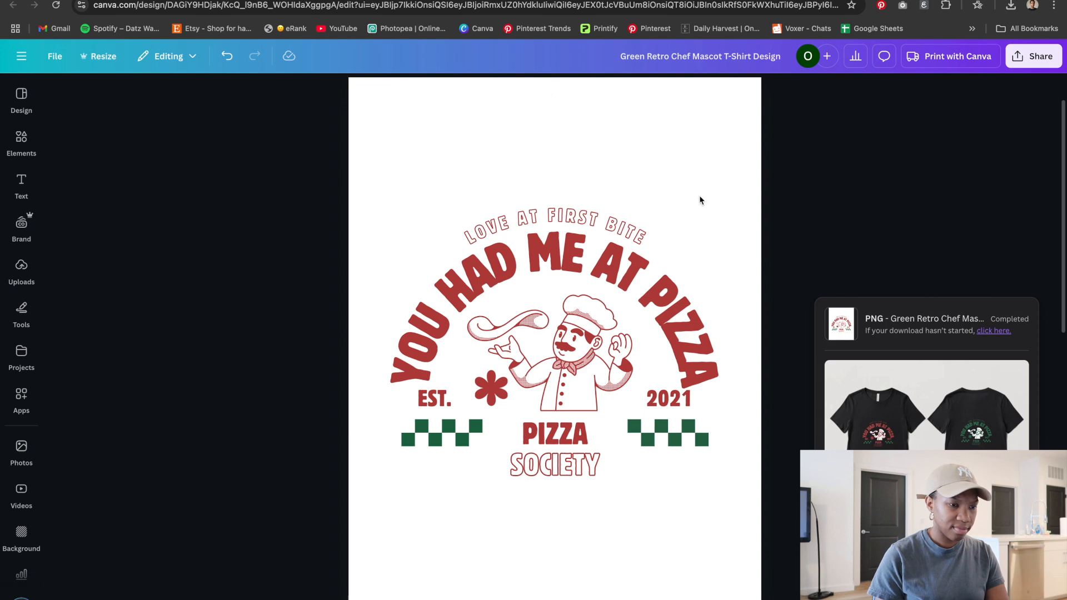
Download page 1 of the design as a PNG at size 2 with a transparent background
left_click(728, 189)
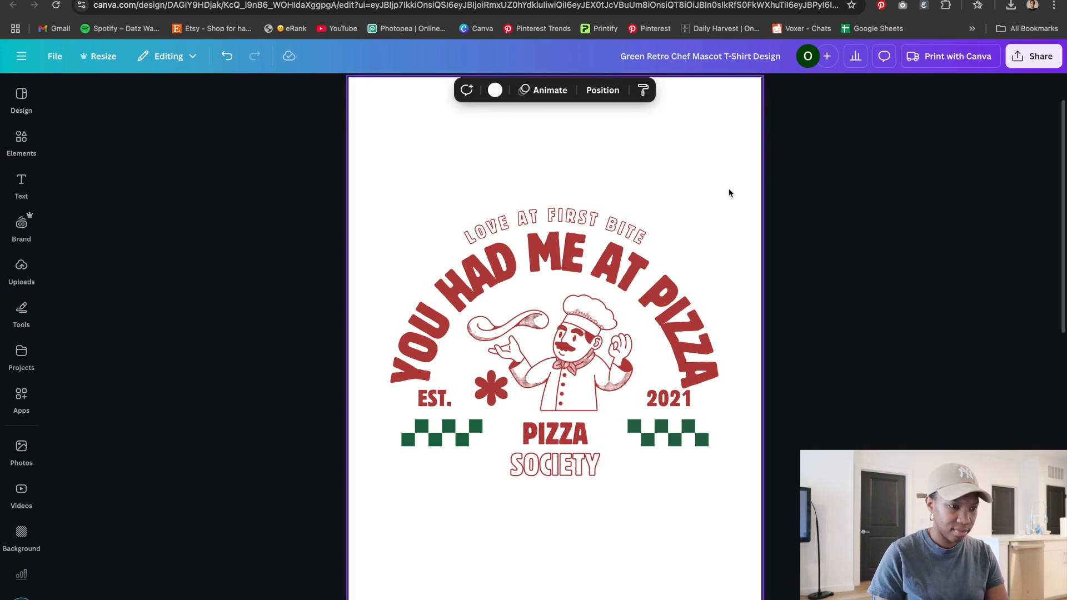
left_click(1045, 57)
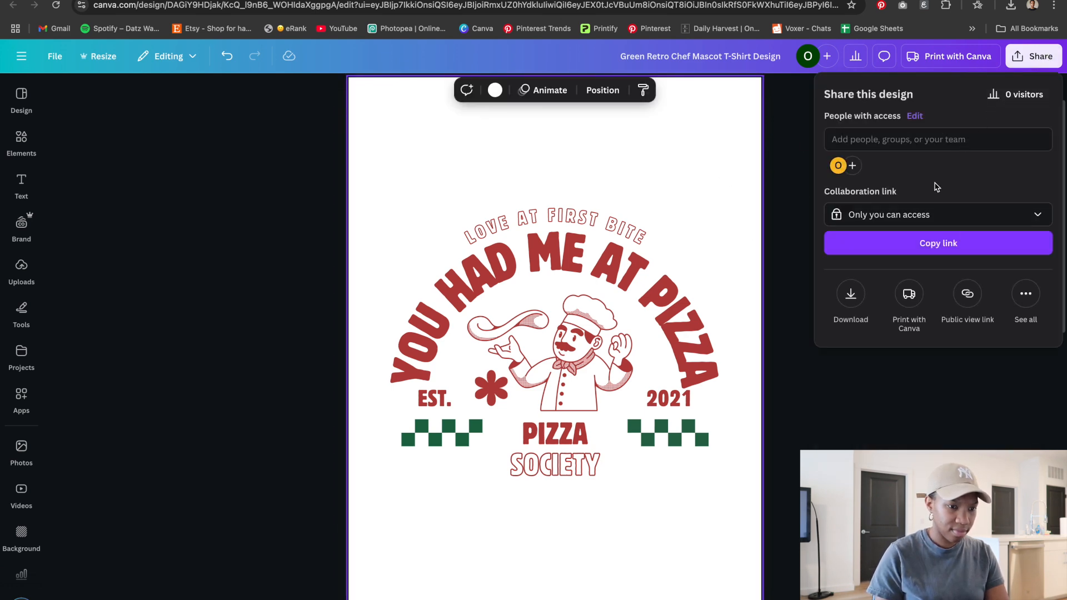
left_click(855, 299)
left_click(844, 268)
left_click_drag(862, 182, 925, 181)
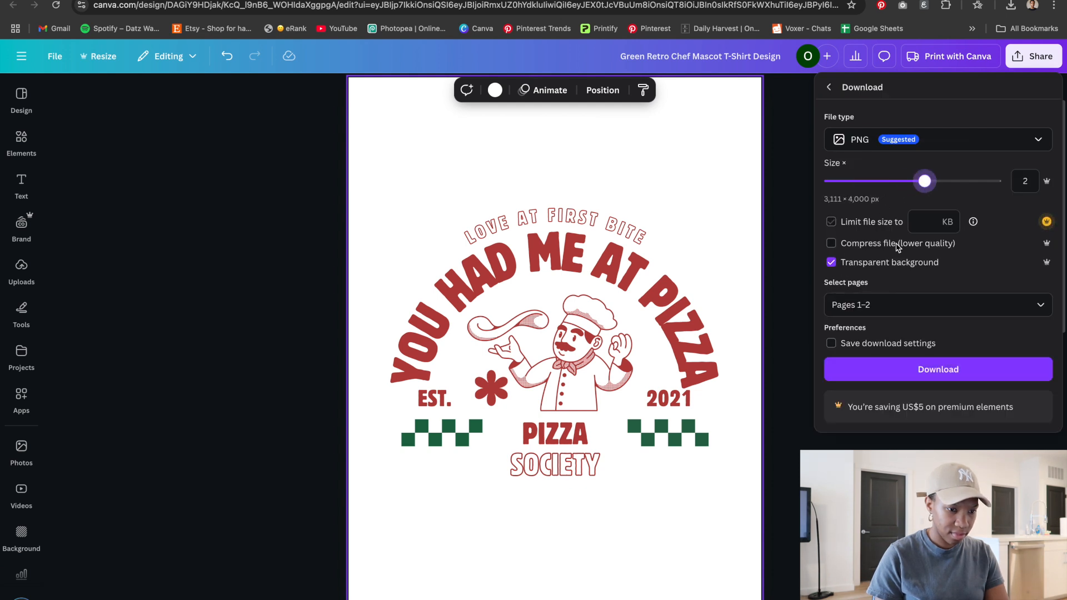
left_click(889, 306)
left_click(884, 339)
left_click(860, 414)
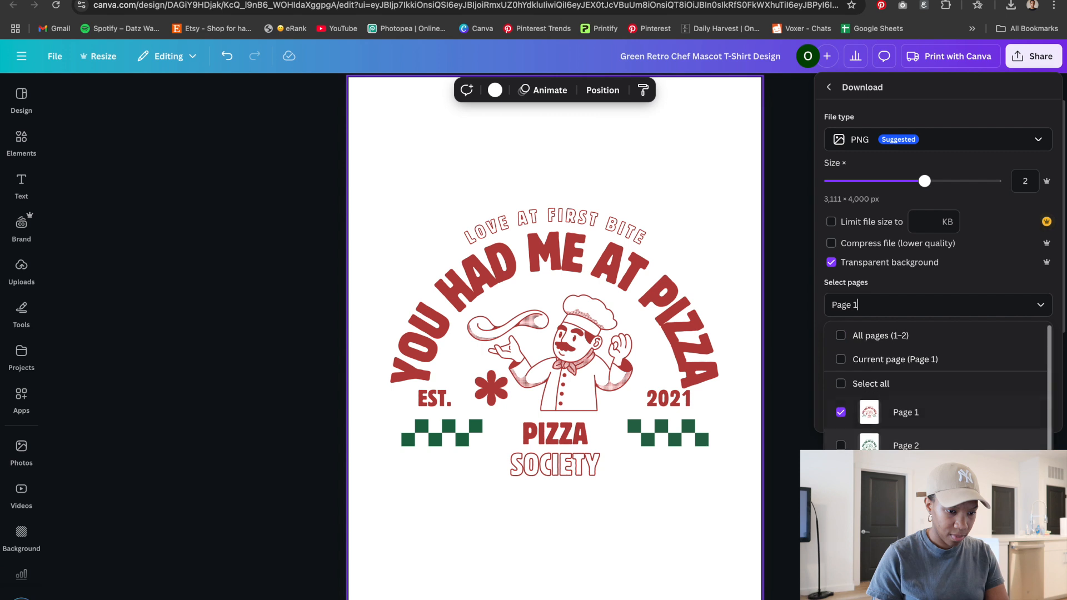
left_click(874, 379)
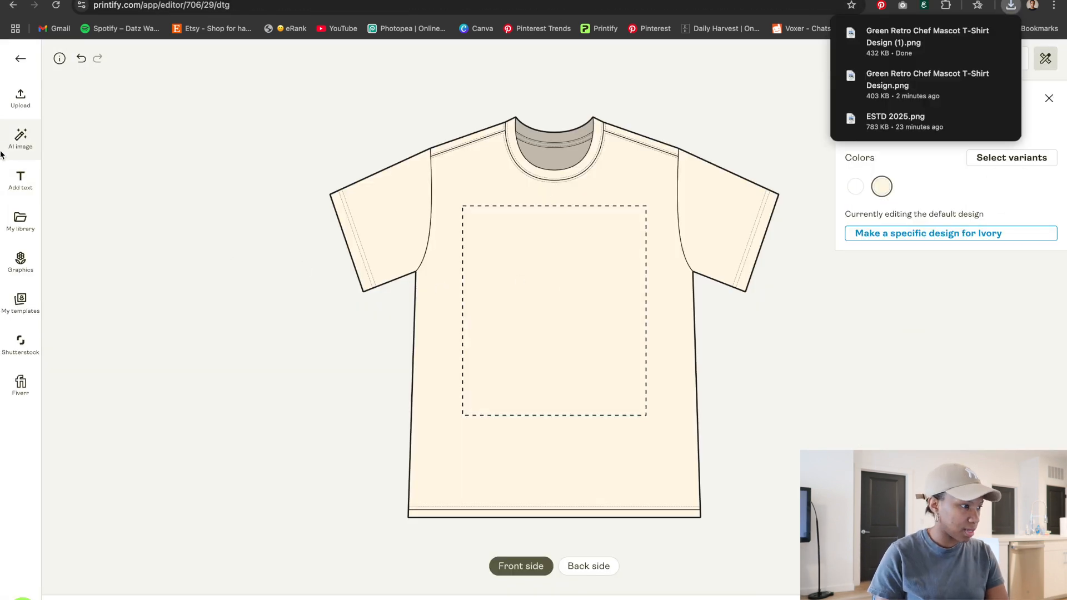
Upload the new transparent pizza PNG from the device onto the shirt's front side
left_click(17, 103)
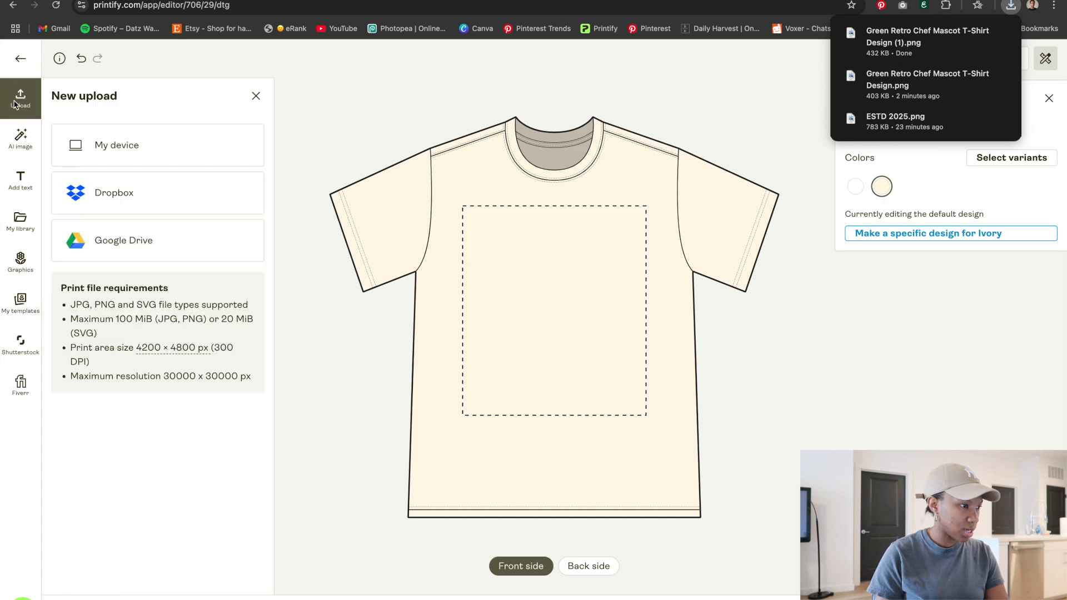
left_click(104, 151)
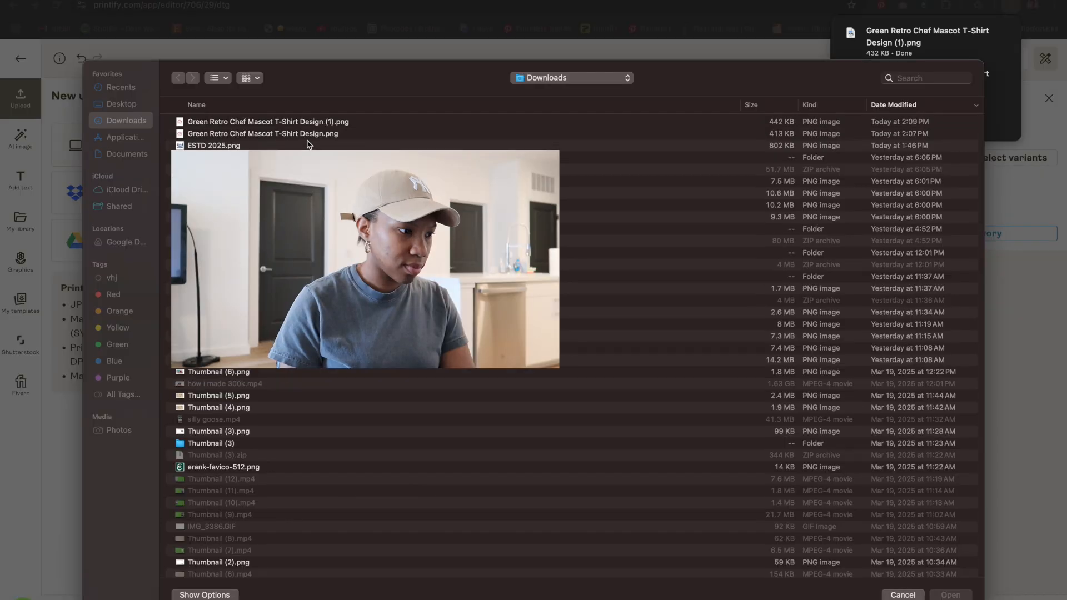
double_click(213, 123)
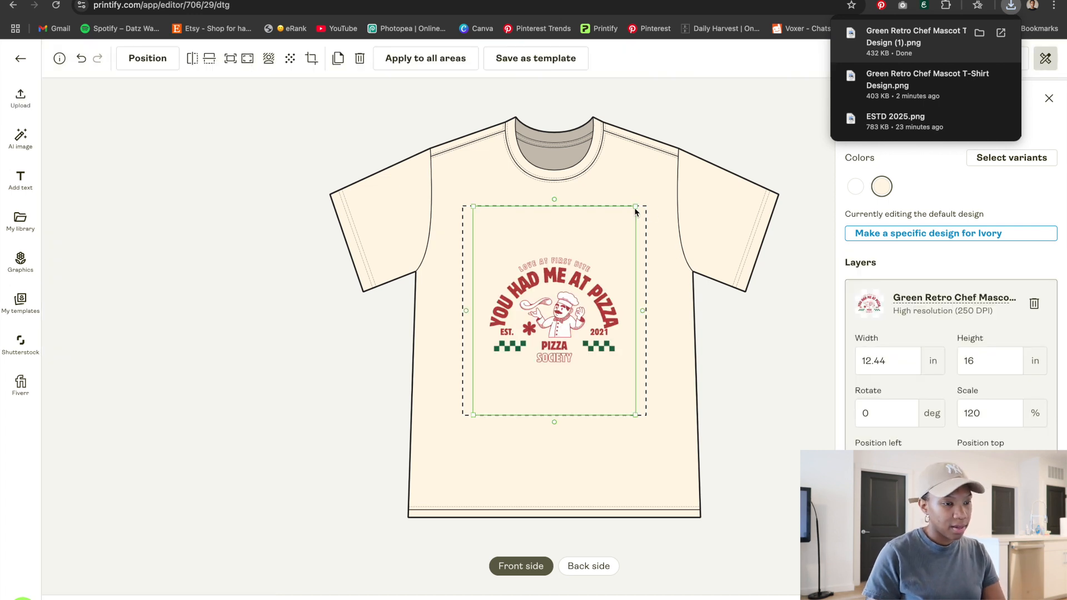
Enlarge the front design to about 16.25 by 20.9 in and reposition it within the print area
left_click_drag(636, 208, 712, 158)
left_click_drag(654, 250, 619, 265)
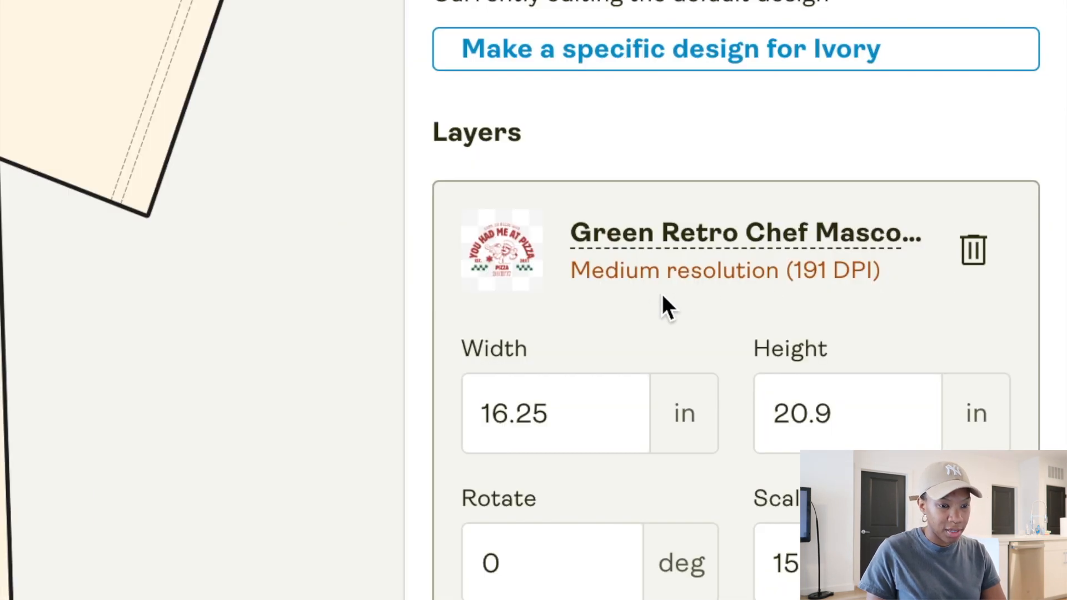
left_click(10, 314)
left_click(0, 313)
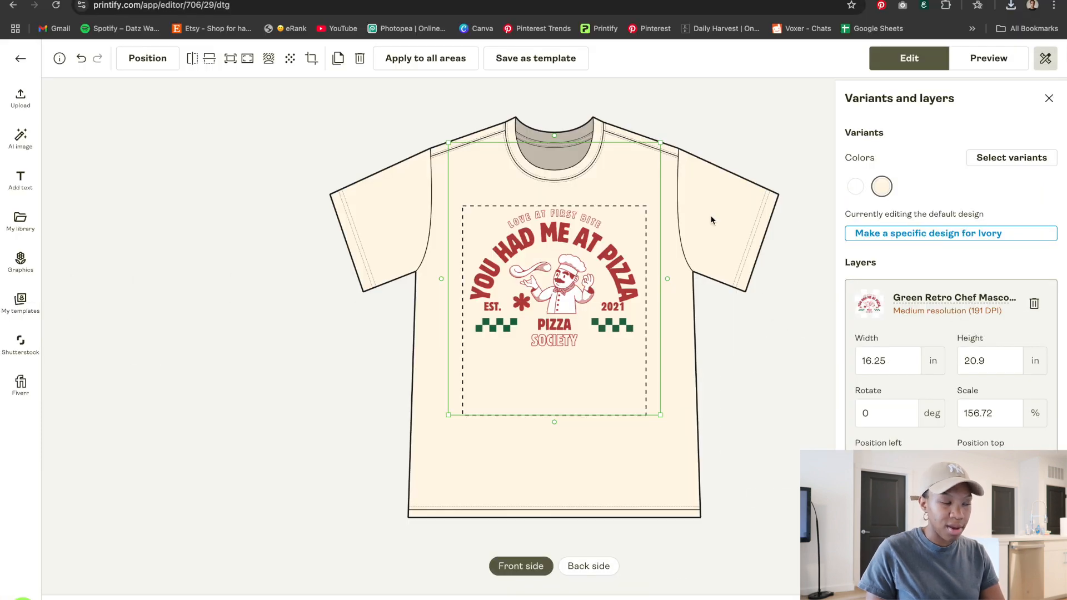
Switch back to the Canva design tab
left_click(270, 0)
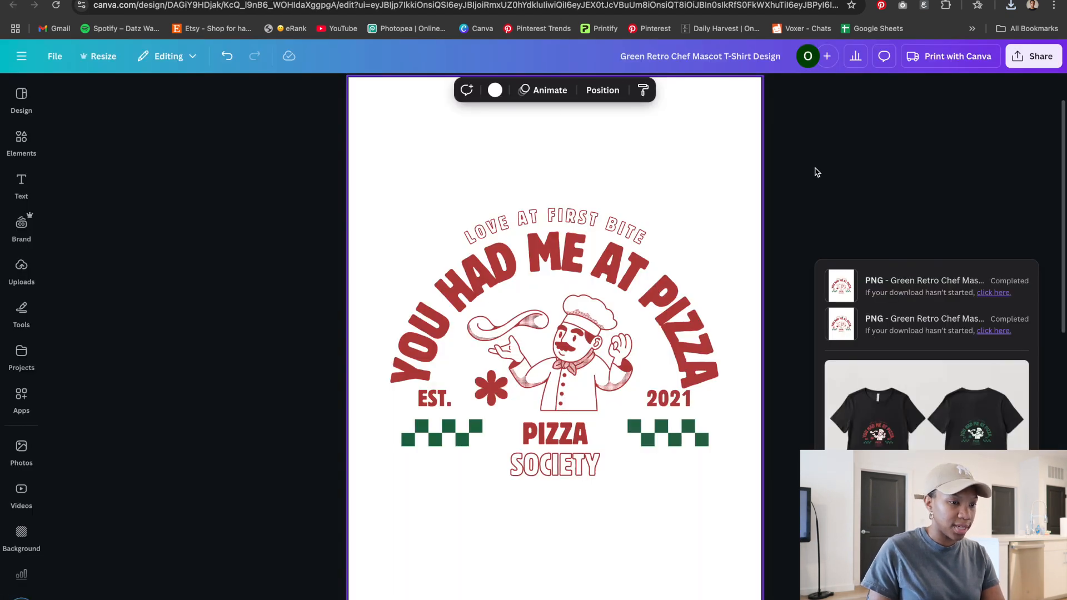
left_click(813, 172)
left_click(669, 133)
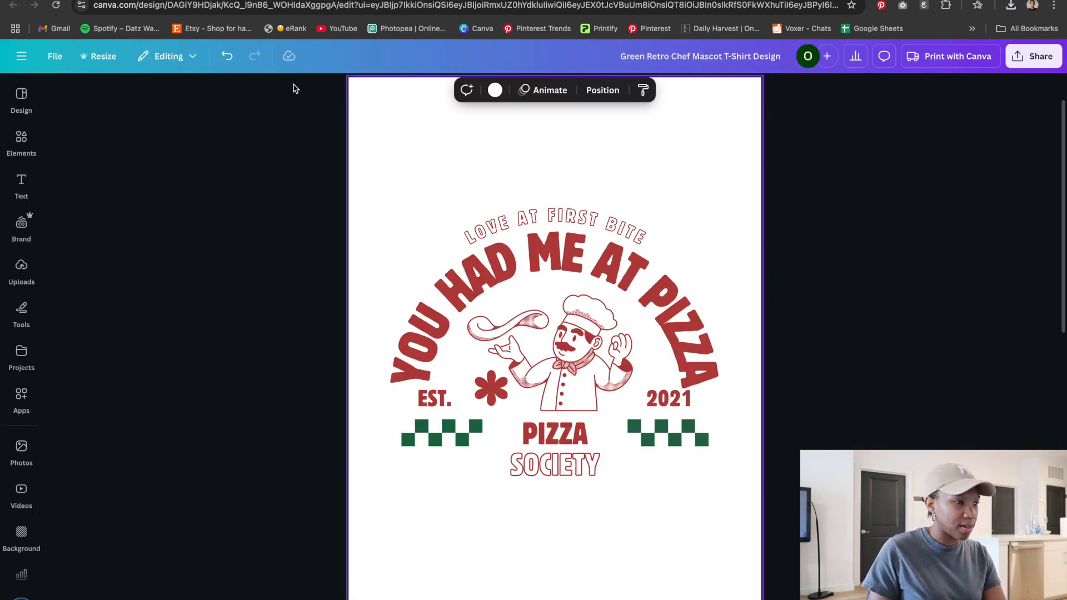
left_click(54, 56)
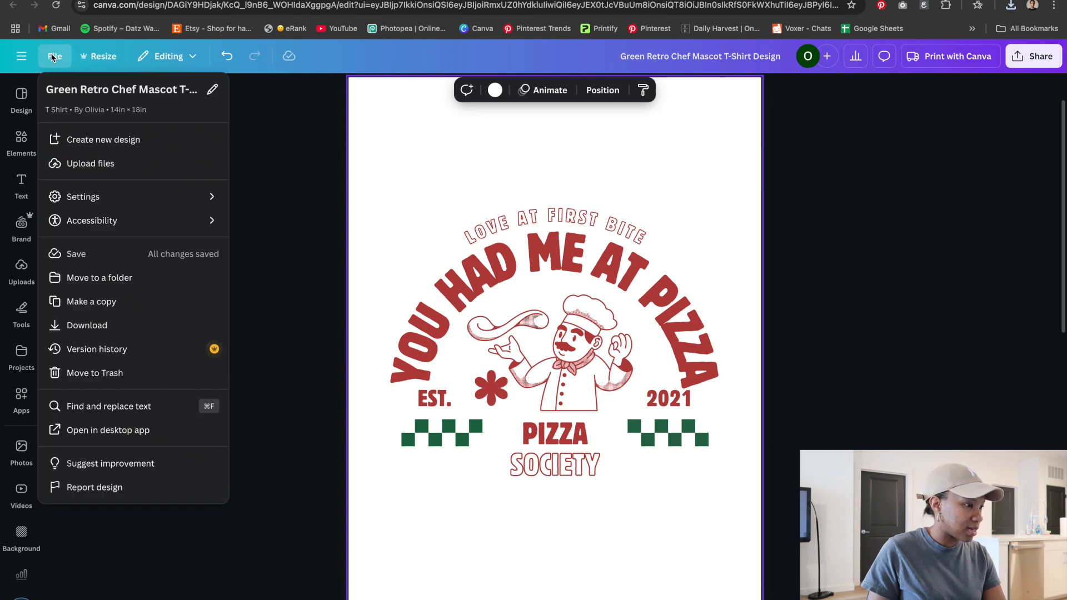
left_click(755, 154)
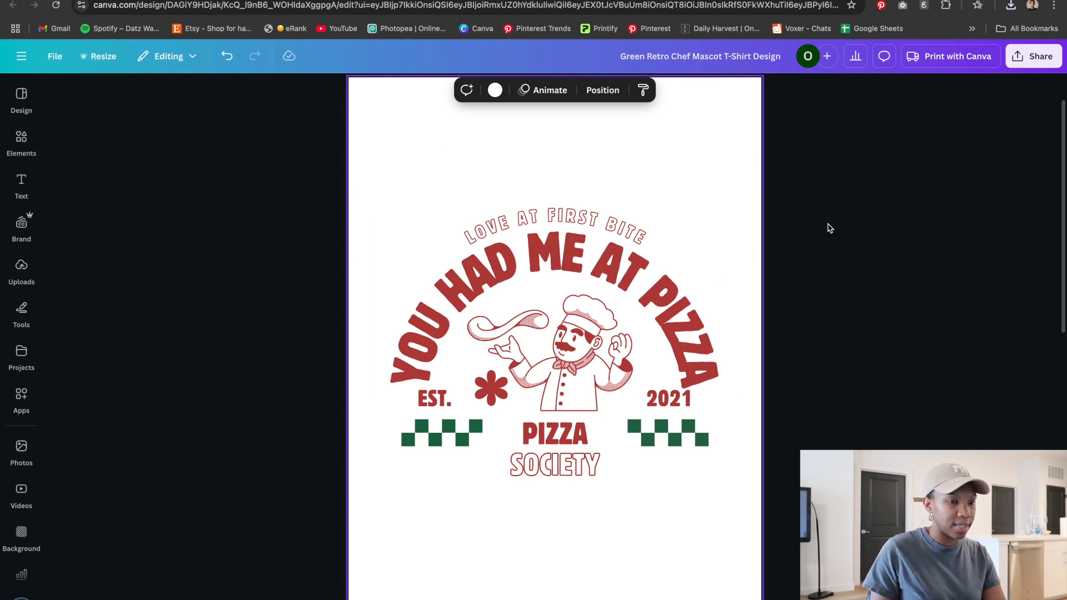
left_click(1045, 62)
left_click(849, 306)
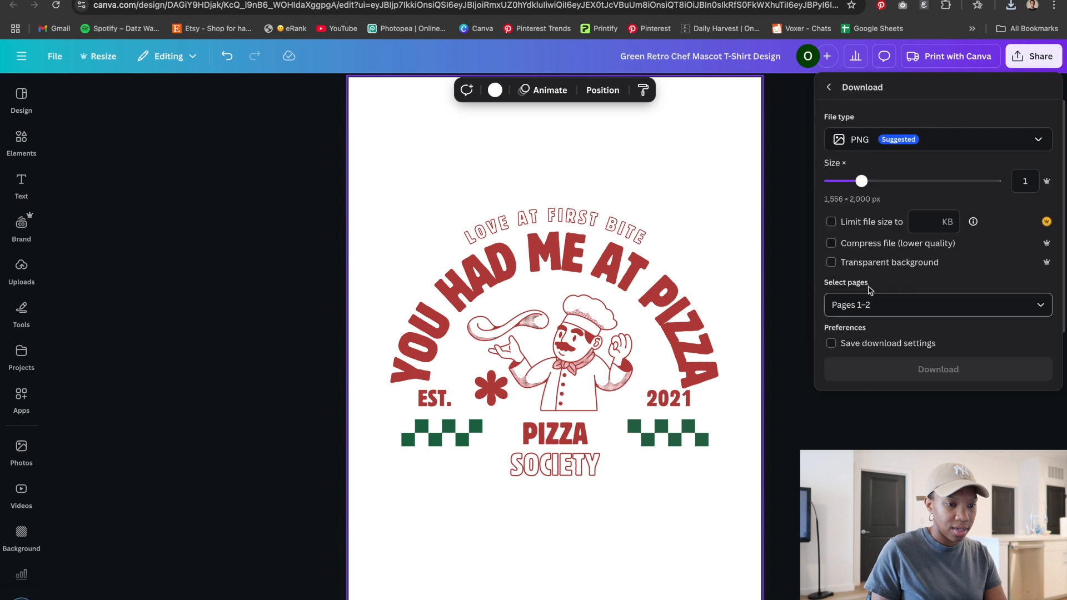
left_click_drag(924, 181, 981, 186)
left_click(884, 246)
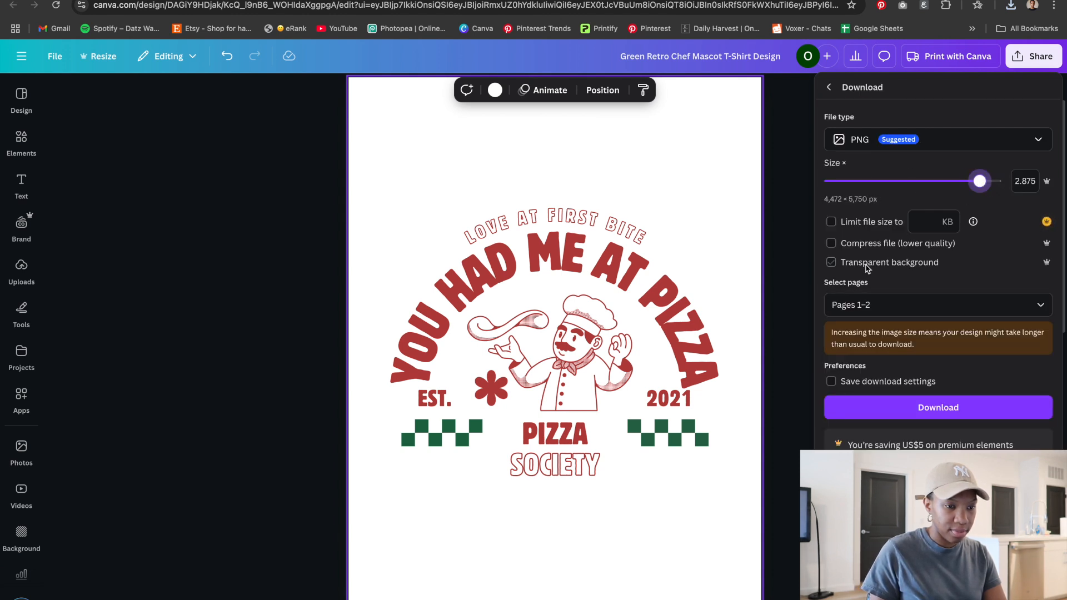
left_click(898, 311)
left_click(905, 338)
left_click(905, 415)
left_click(912, 481)
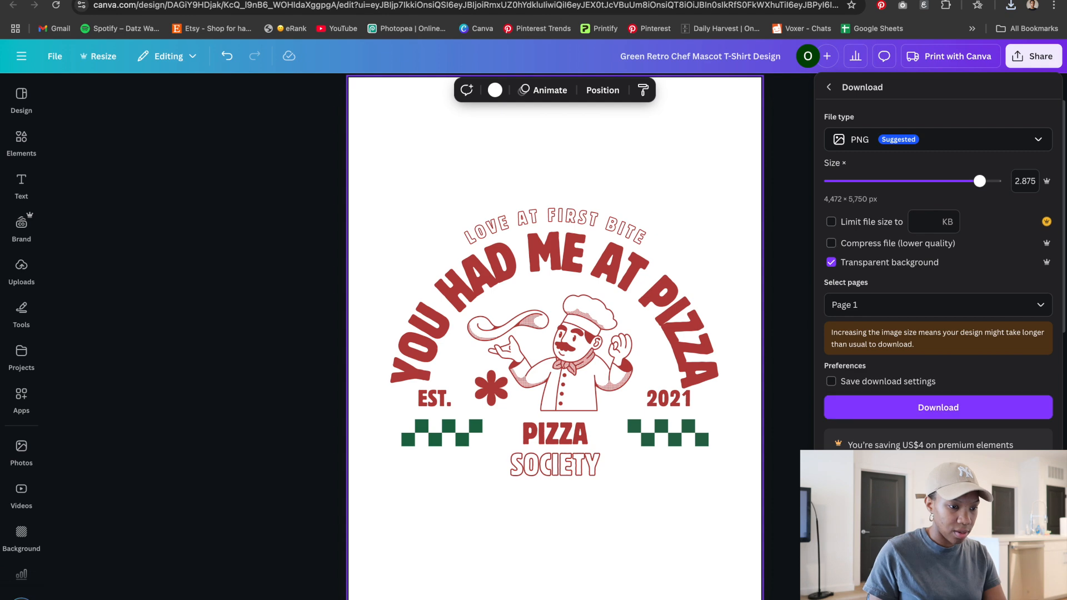
left_click(802, 497)
Select all design elements and enlarge them to span the page width, centred on the page
left_click_drag(797, 497, 303, 177)
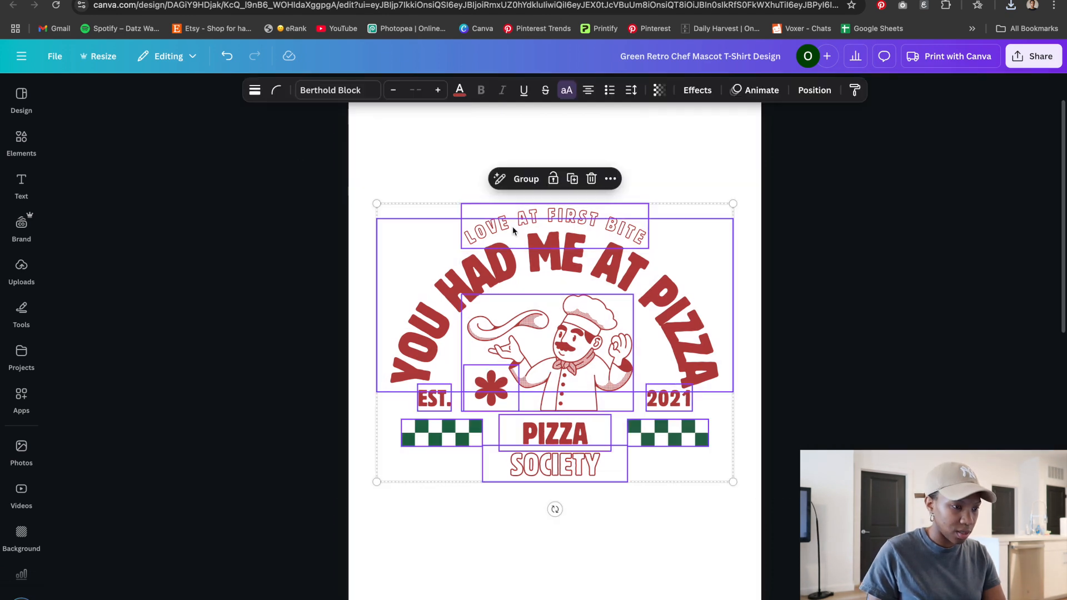
left_click_drag(733, 204, 781, 167)
left_click_drag(371, 159, 727, 477)
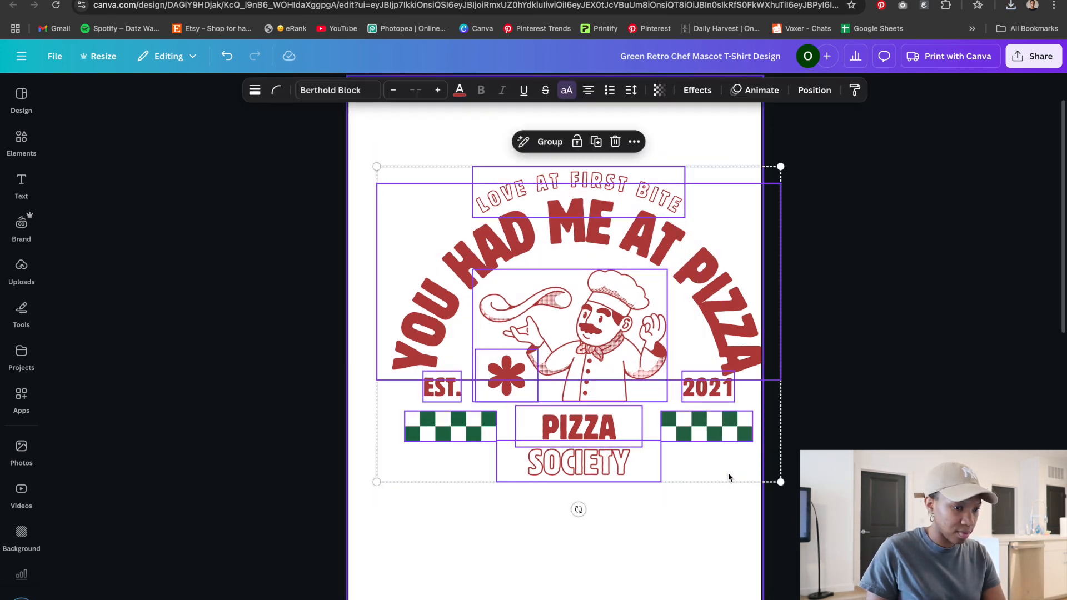
left_click_drag(377, 166, 345, 143)
left_click_drag(595, 282, 586, 283)
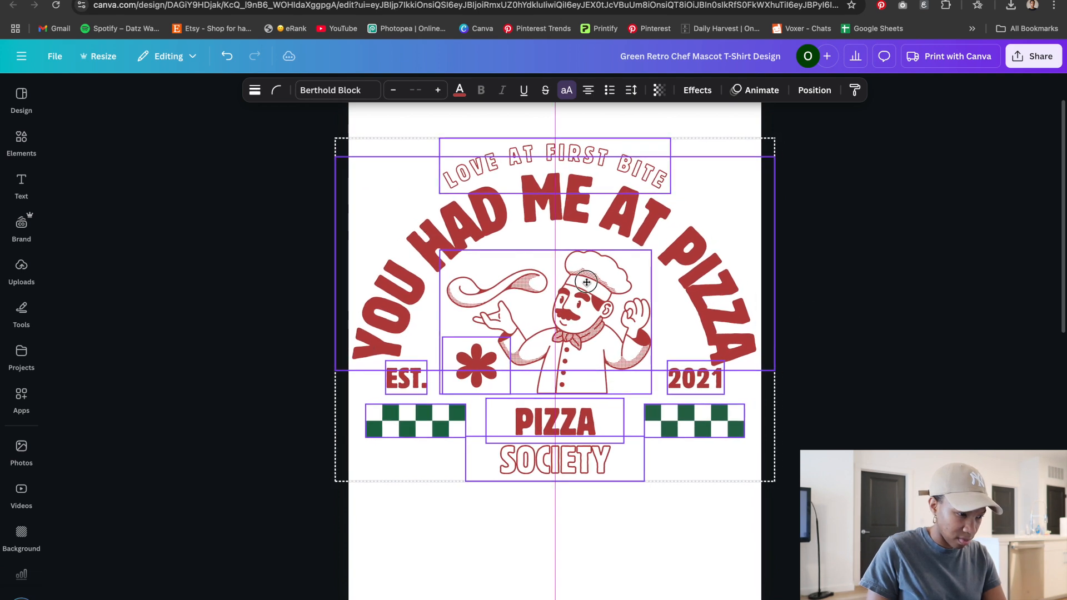
left_click(924, 278)
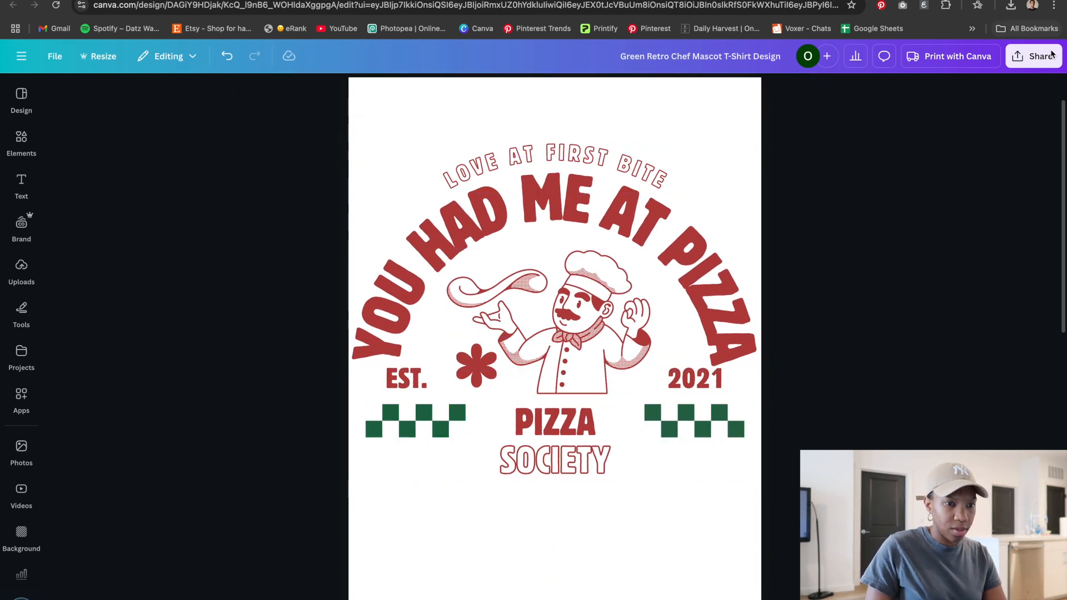
Download page 1 as a PNG at size 2.75 with a transparent background
left_click(1036, 55)
left_click(851, 298)
left_click_drag(893, 179, 971, 181)
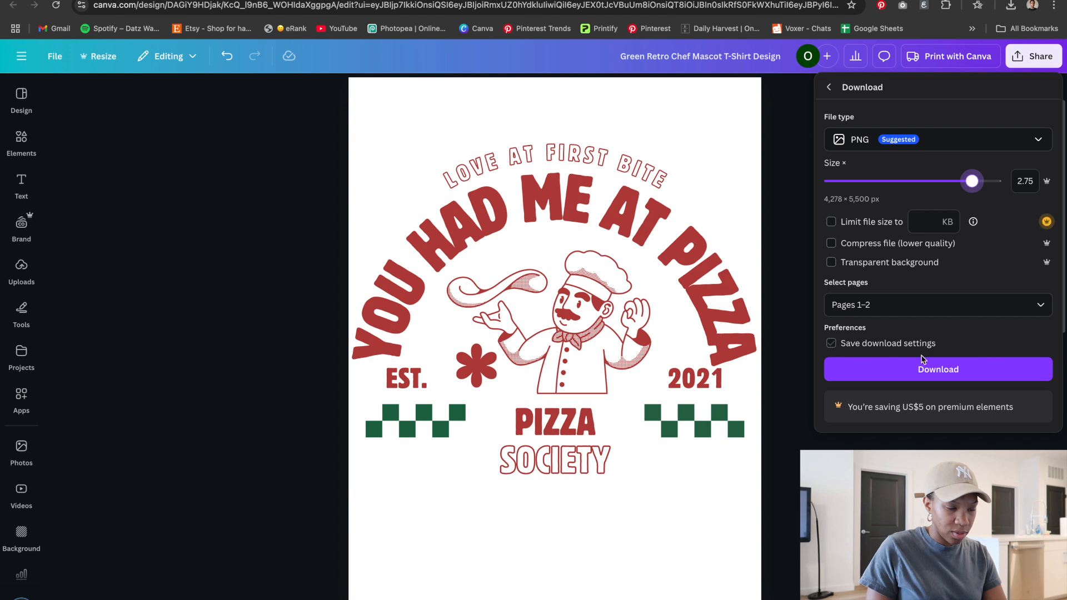
left_click(884, 309)
left_click(881, 416)
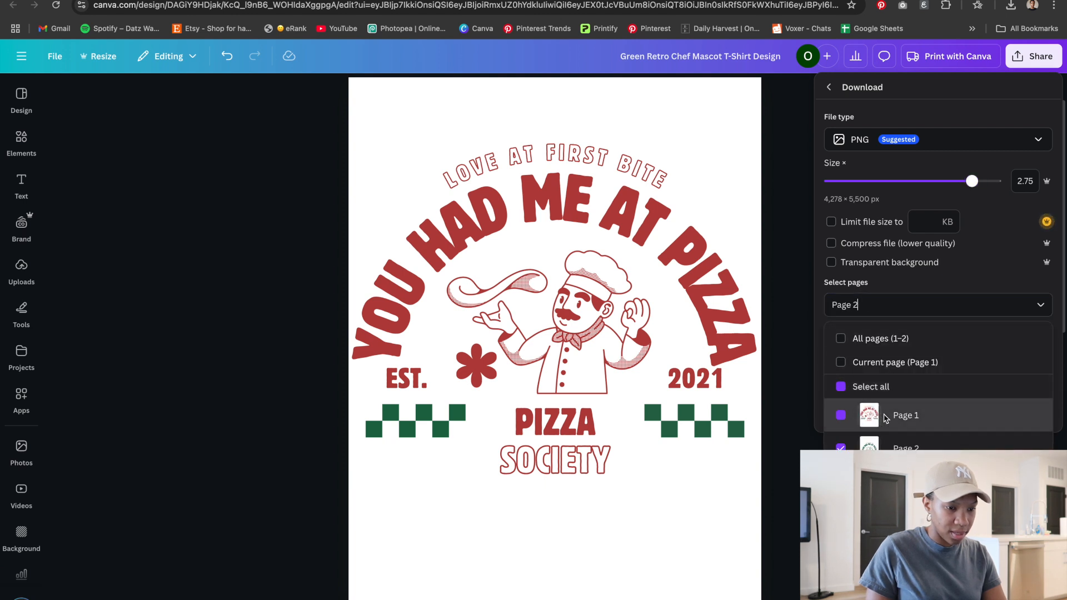
left_click(841, 337)
left_click(840, 445)
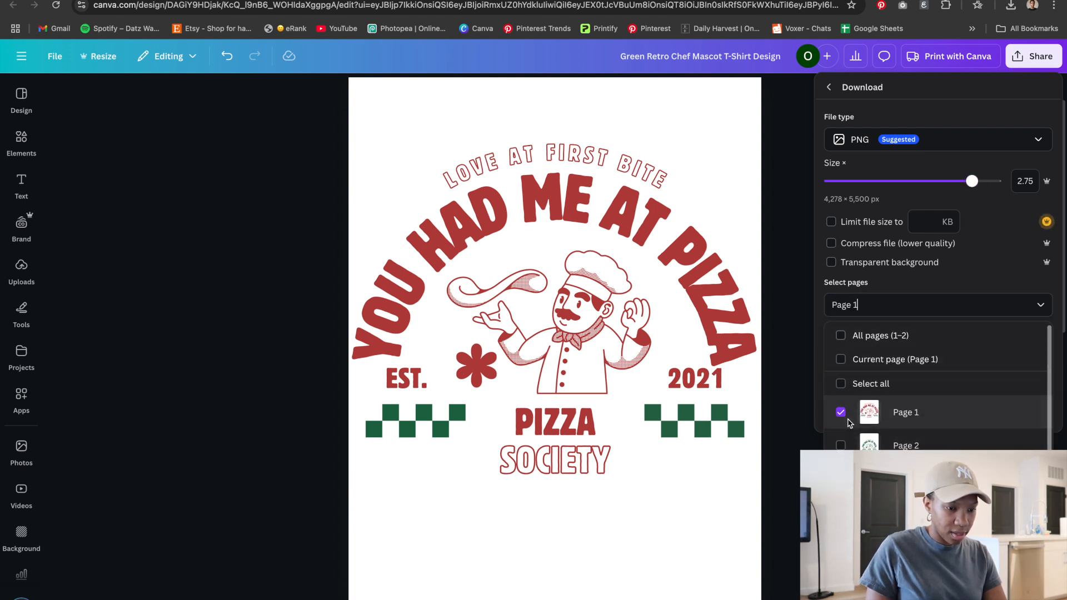
left_click(831, 262)
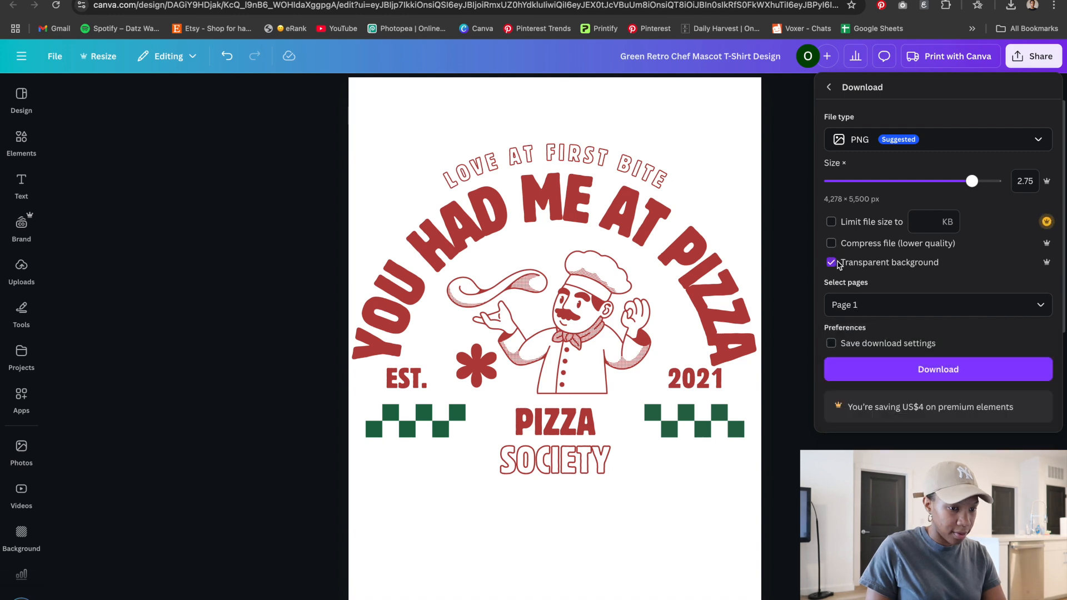
left_click(943, 382)
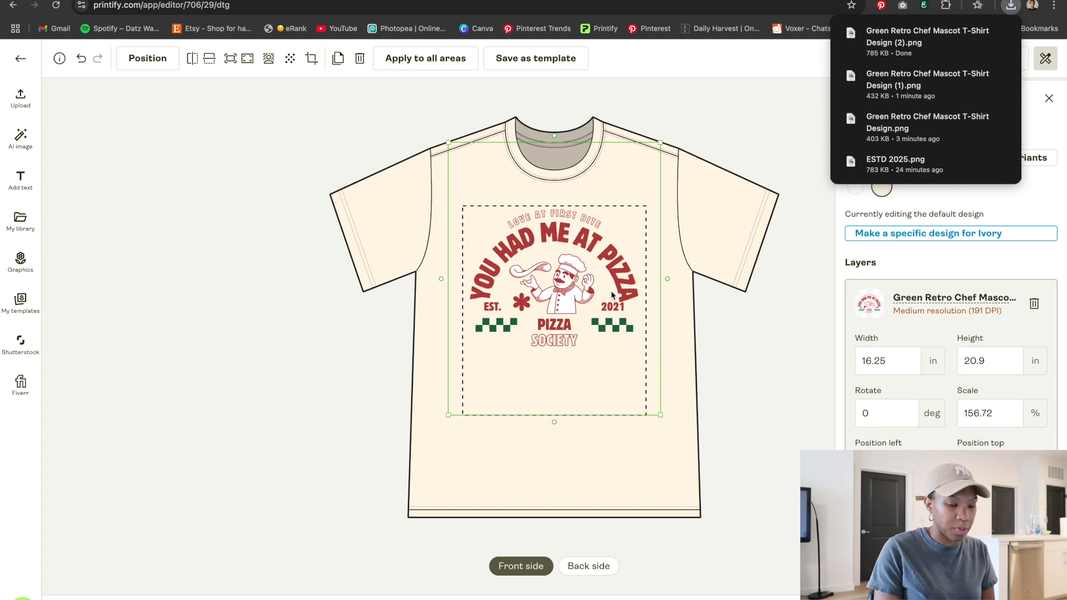
Replace the front design with the newly downloaded PNG and scale it to about 13.5 by 17.3 in
key("Delete")
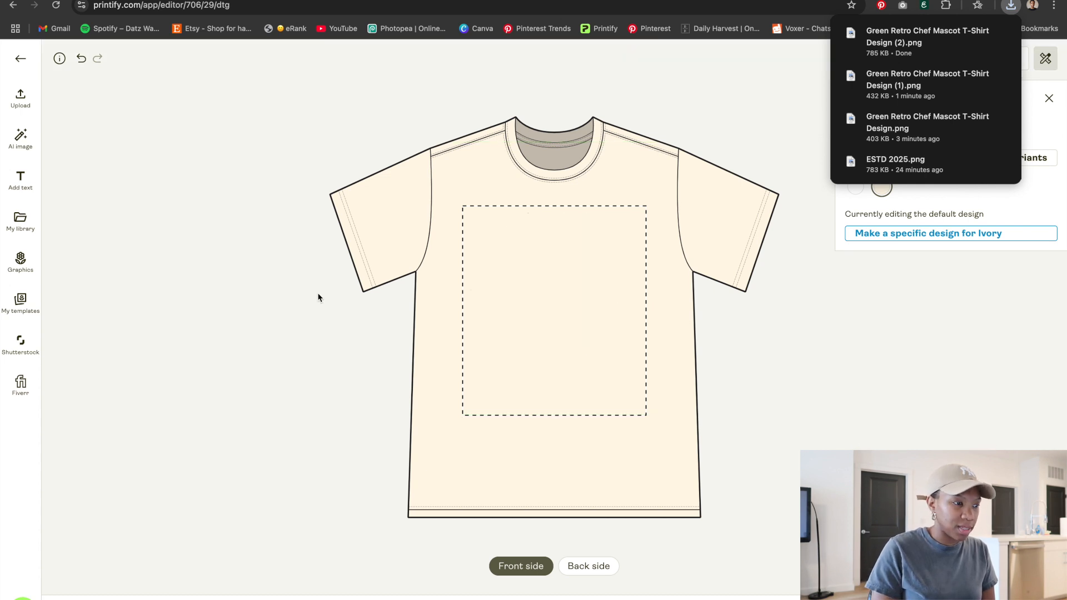
left_click(21, 100)
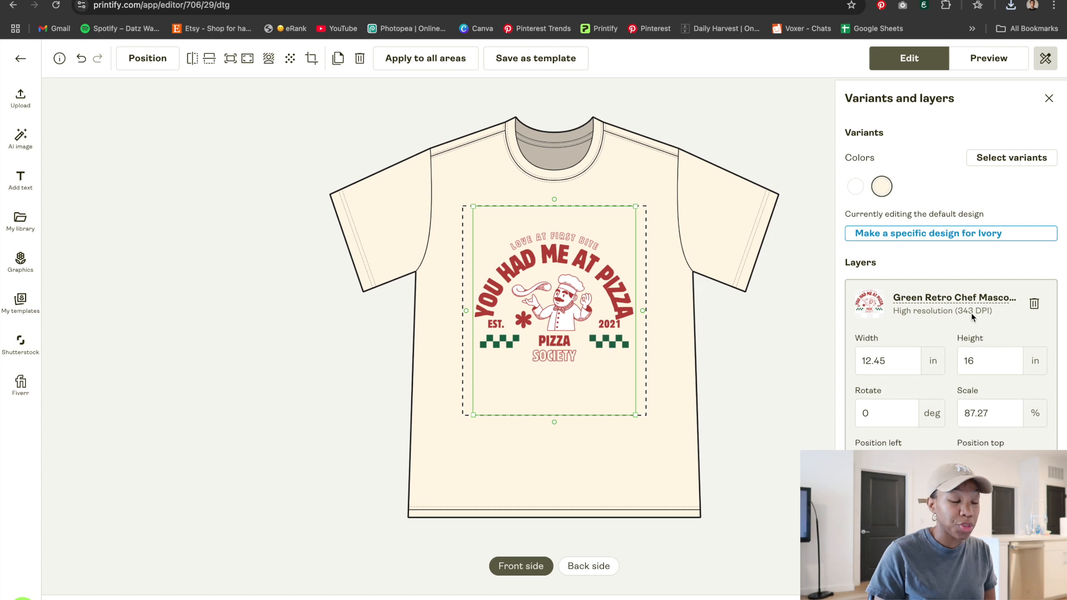
mouse_move(639, 209)
left_mouse_down()
mouse_move(669, 189)
mouse_move(658, 204)
left_mouse_up()
left_click_drag(610, 310, 604, 303)
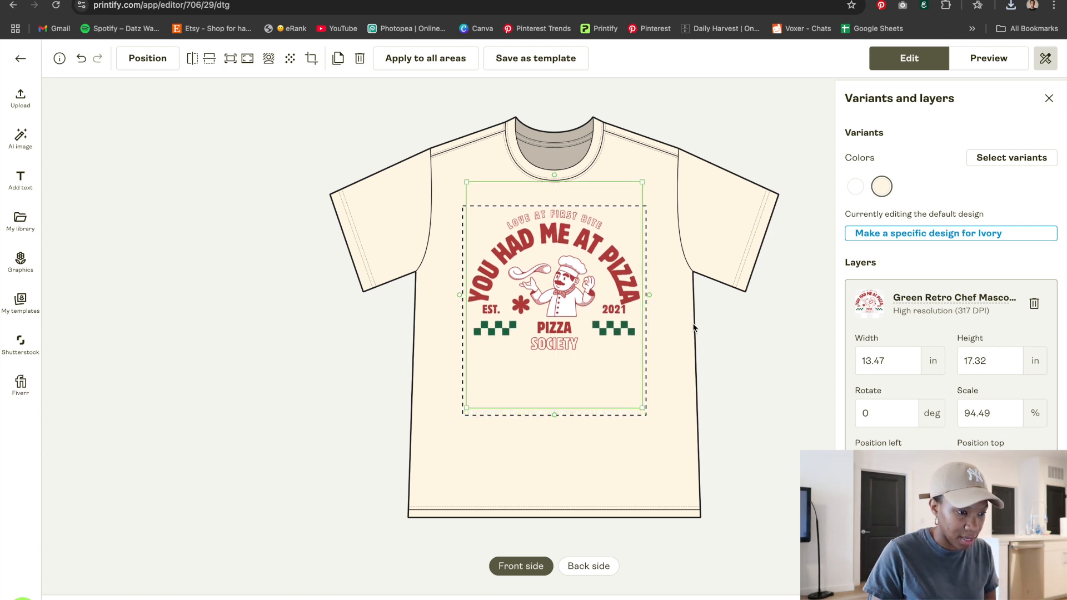
left_click(752, 354)
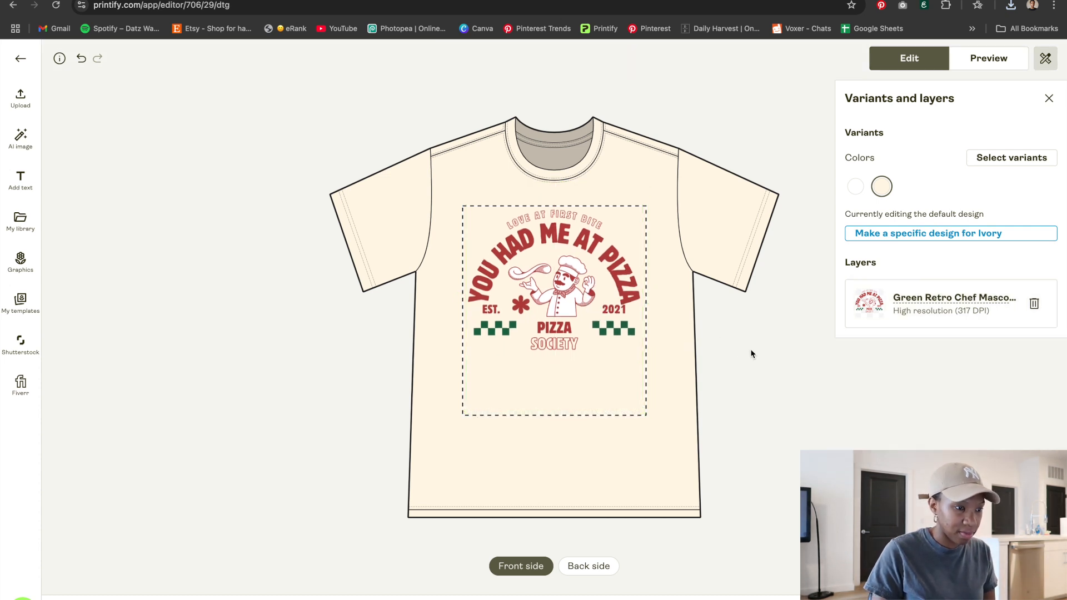
Shrink the front design into a small chest logo near the upper right of the print area
left_click(588, 317)
left_click_drag(466, 411, 593, 286)
left_click_drag(616, 242, 617, 259)
left_click(743, 305)
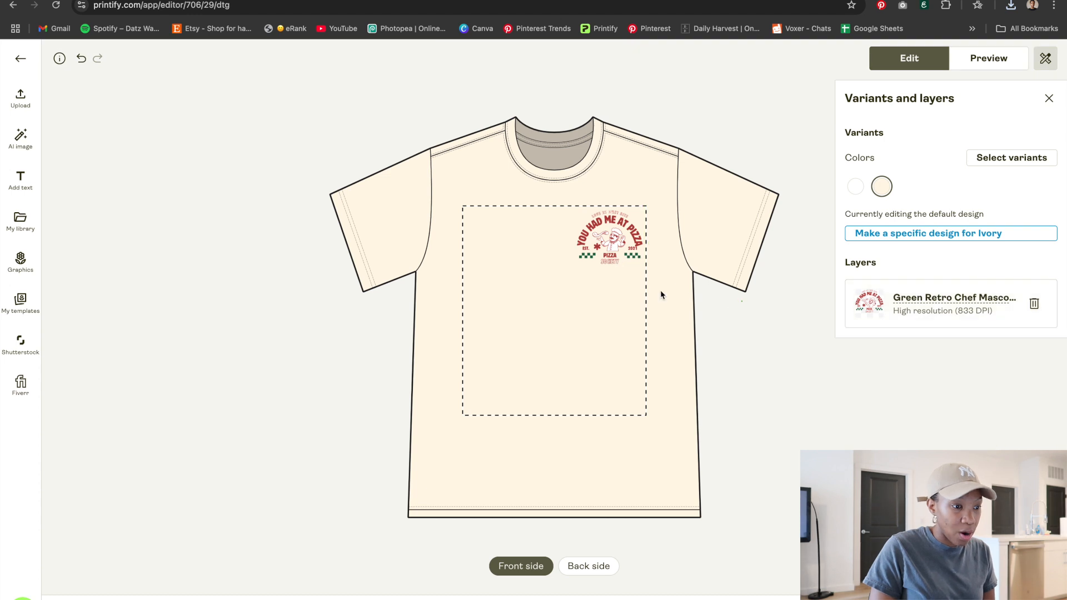
Place the pizza design from My library on the shirt's back side and enlarge it slightly to fill the print area
left_click(590, 577)
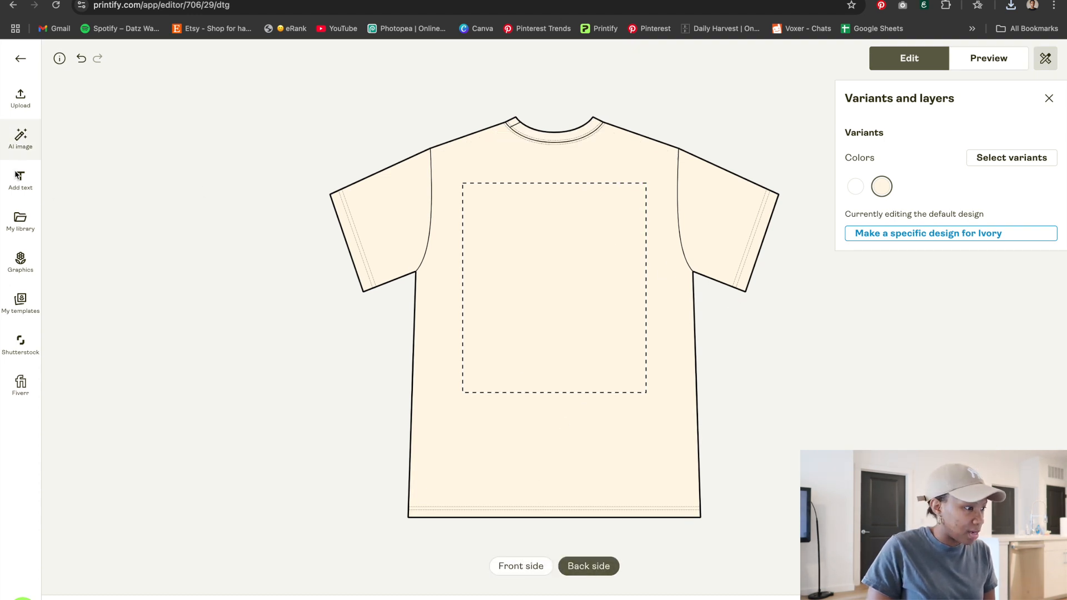
left_click(20, 220)
left_click(102, 227)
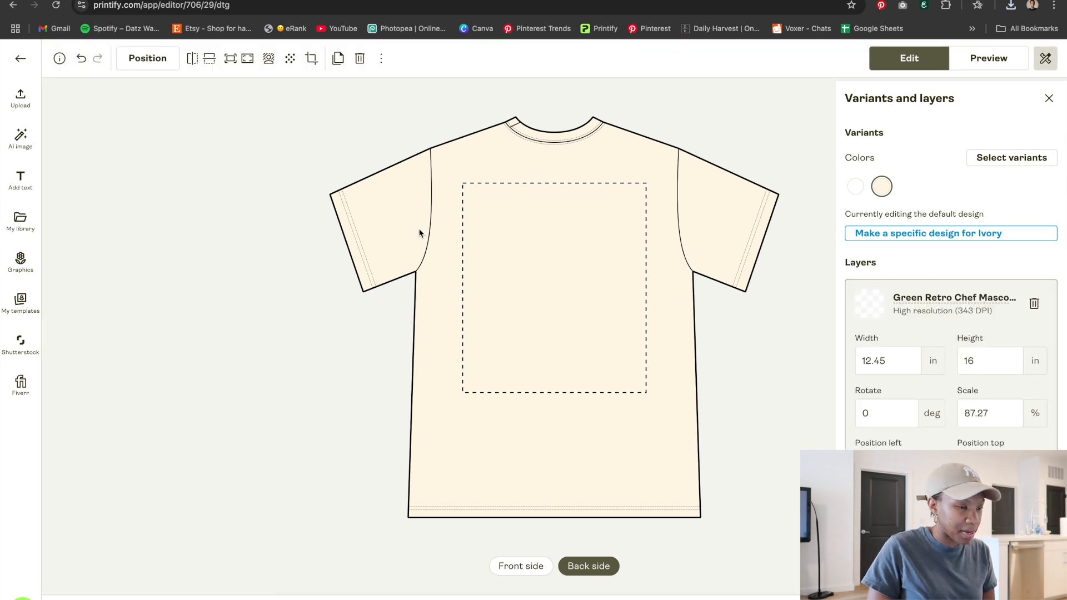
left_click_drag(637, 184, 655, 174)
left_click_drag(603, 234, 597, 232)
left_click(755, 338)
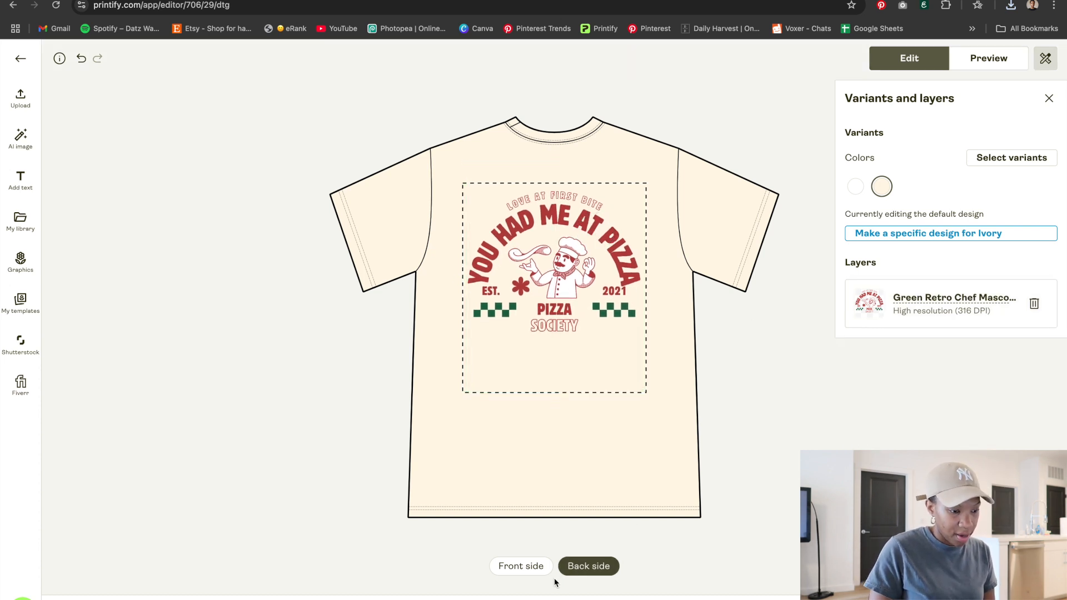
Return to the front side and enlarge the design again to fill the front print area
left_click(521, 566)
left_click(587, 241)
left_click_drag(576, 285, 449, 421)
left_click_drag(594, 337, 600, 320)
left_click(715, 365)
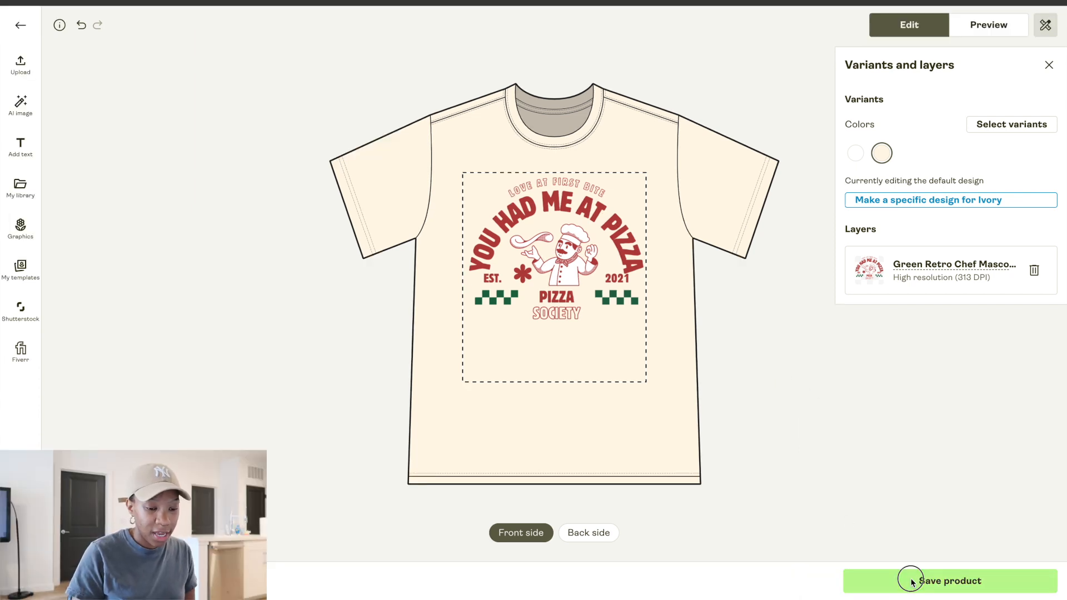
Save the product design and save the selection of Printify mockups for the listing
left_click(913, 581)
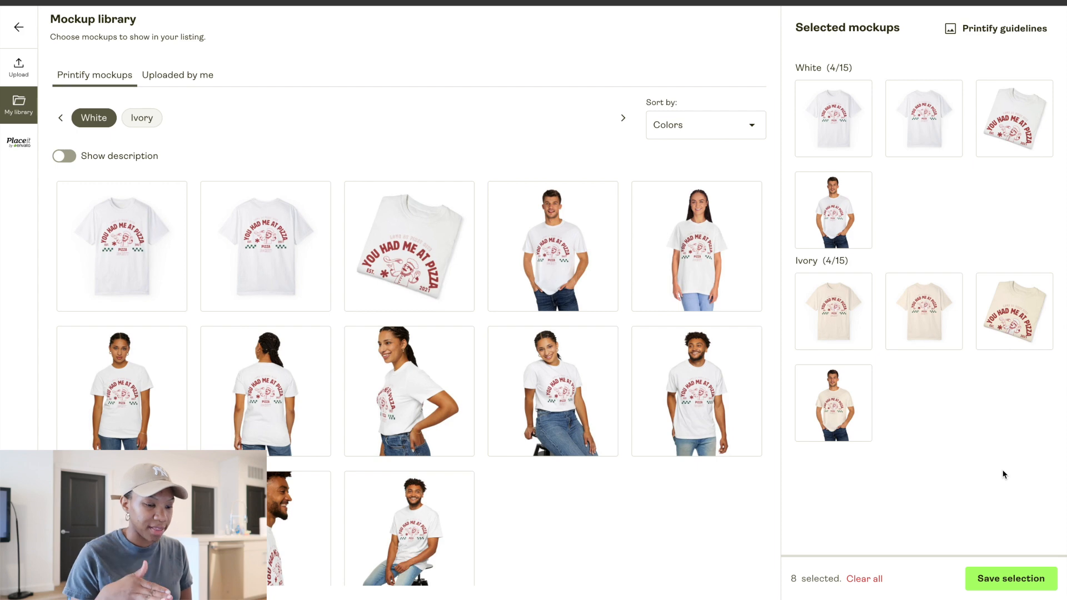
left_click(1021, 588)
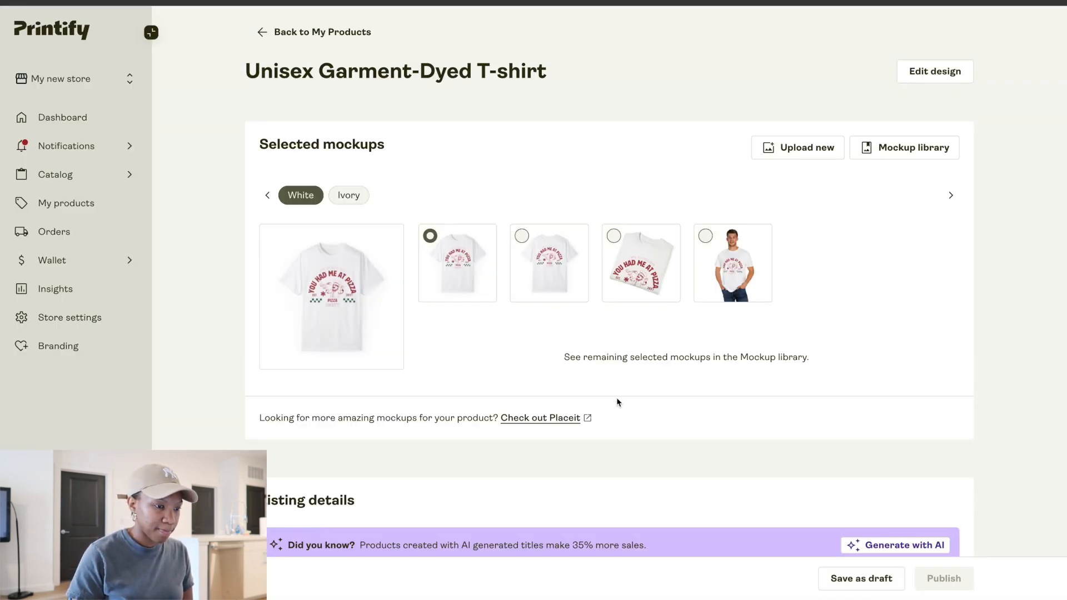
Review the product's listing details, description, pricing and publishing settings
scroll(622, 397, "down", 5)
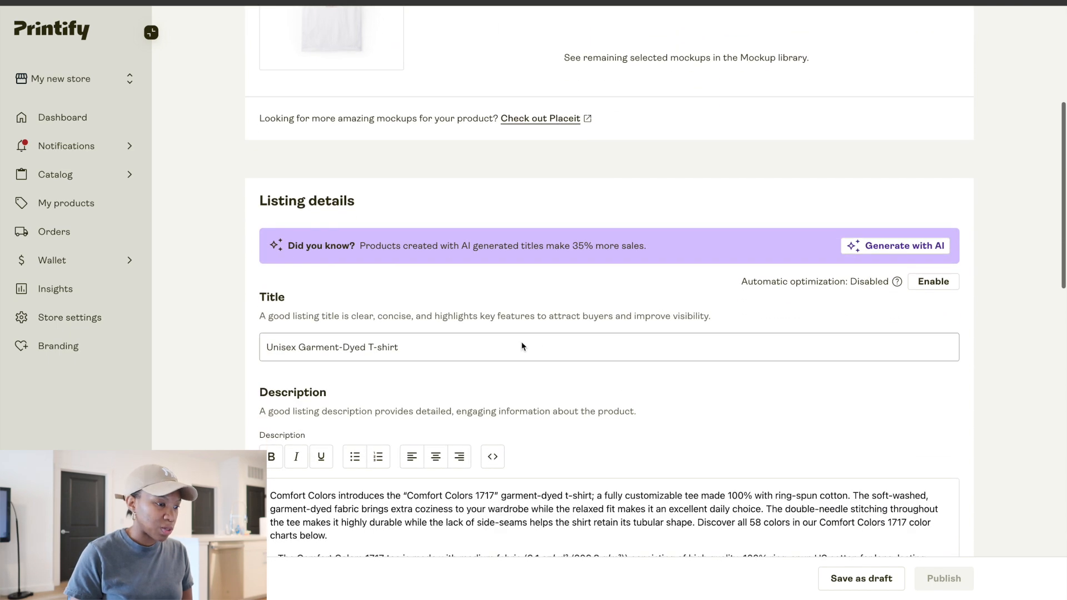
scroll(513, 337, "down", 2)
scroll(513, 336, "down", 3)
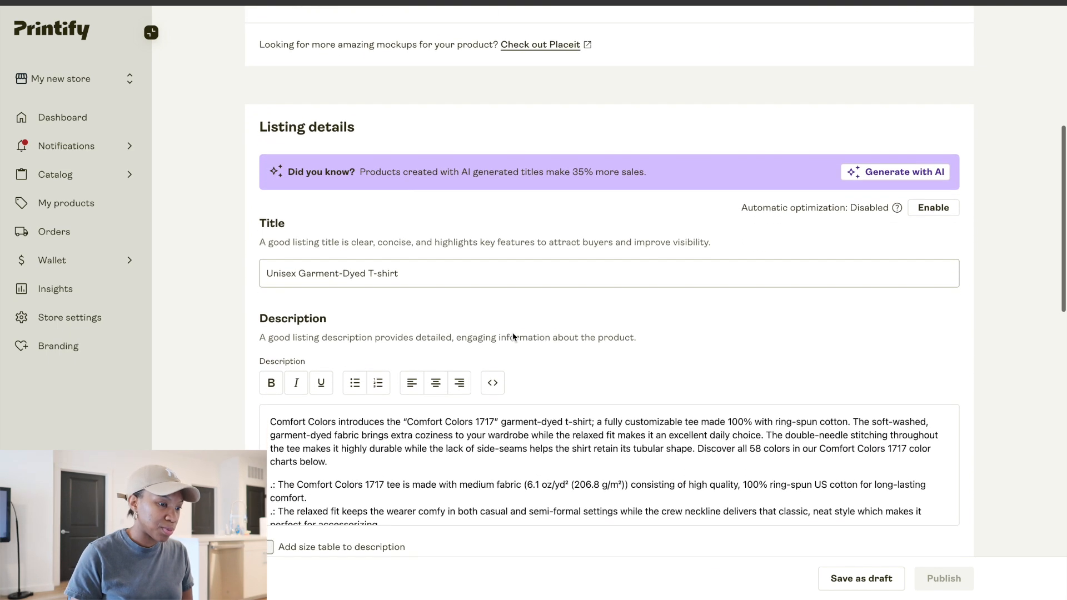
scroll(513, 333, "down", 5)
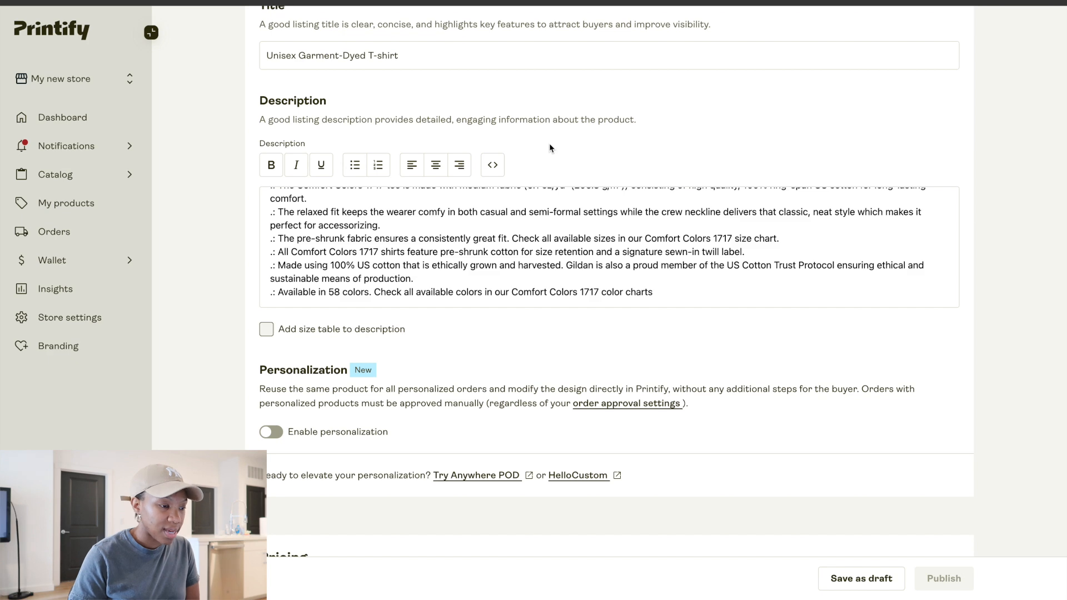
scroll(550, 148, "down", 3)
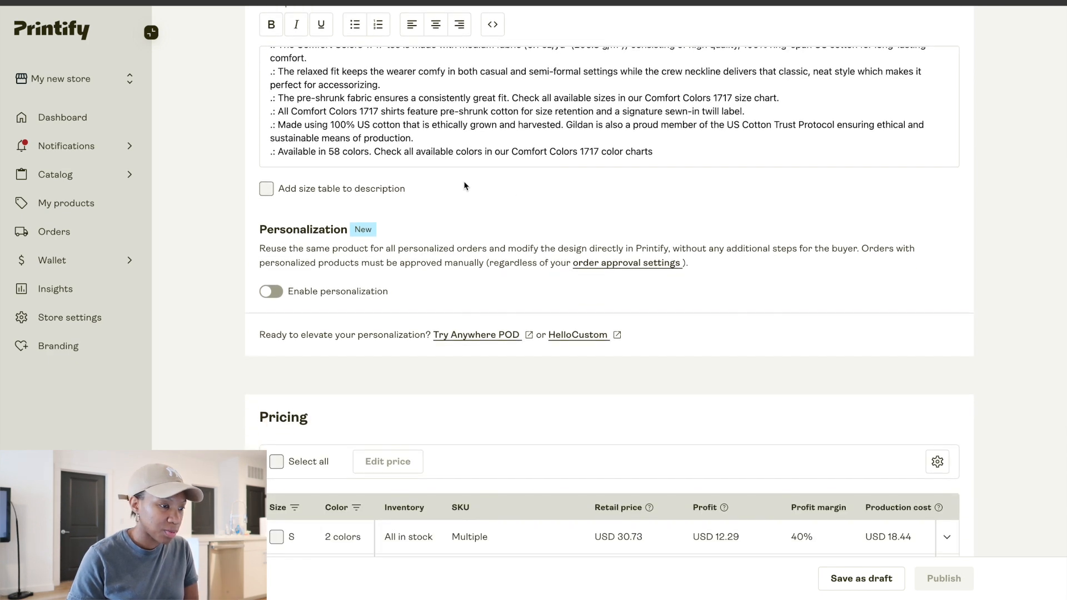
scroll(453, 215, "down", 5)
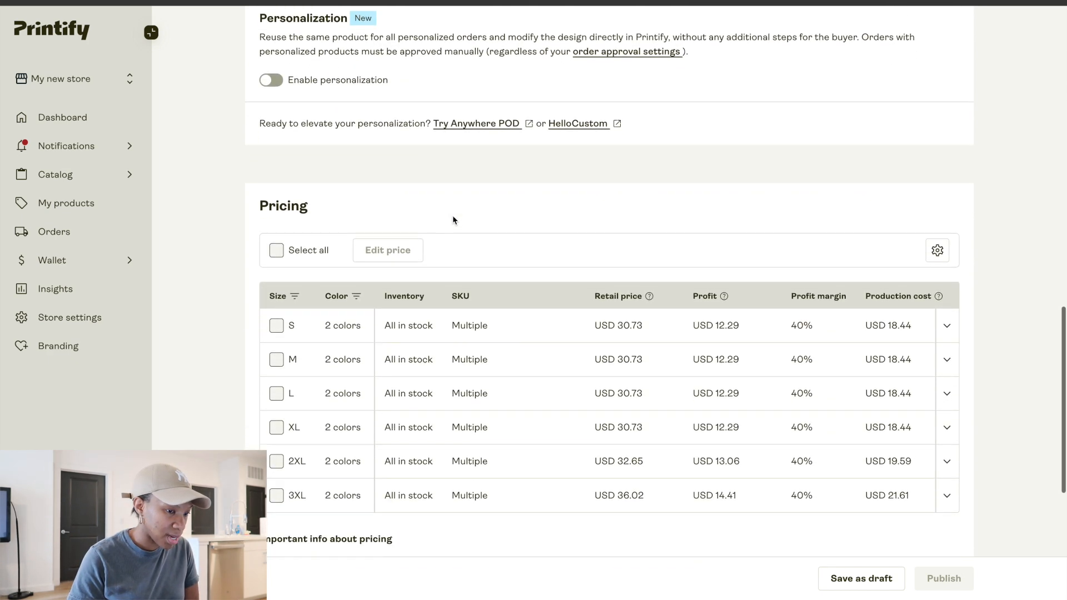
scroll(454, 218, "down", 1)
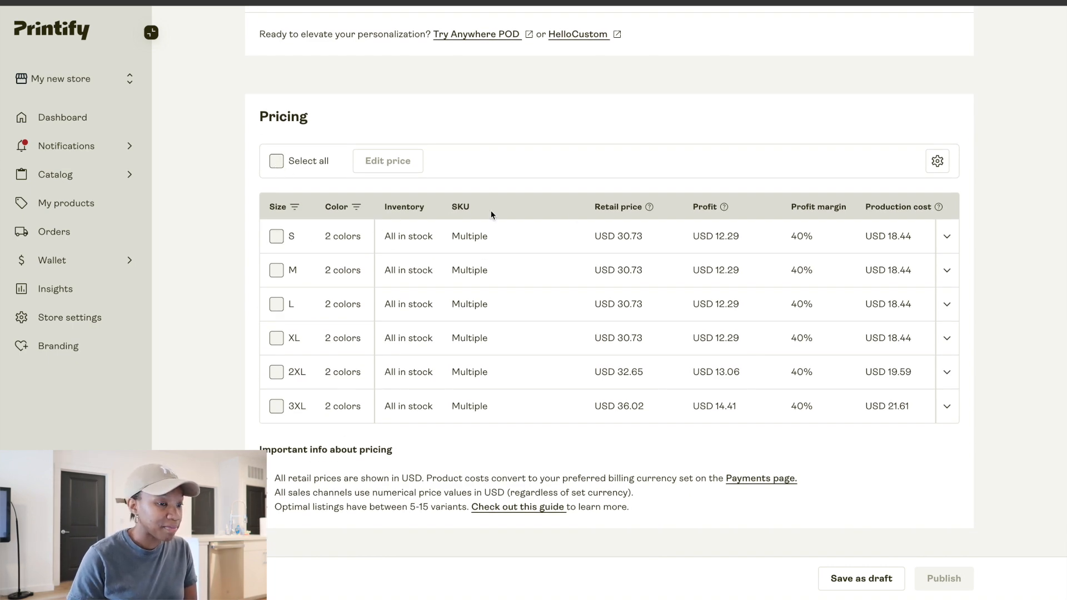
scroll(695, 310, "down", 4)
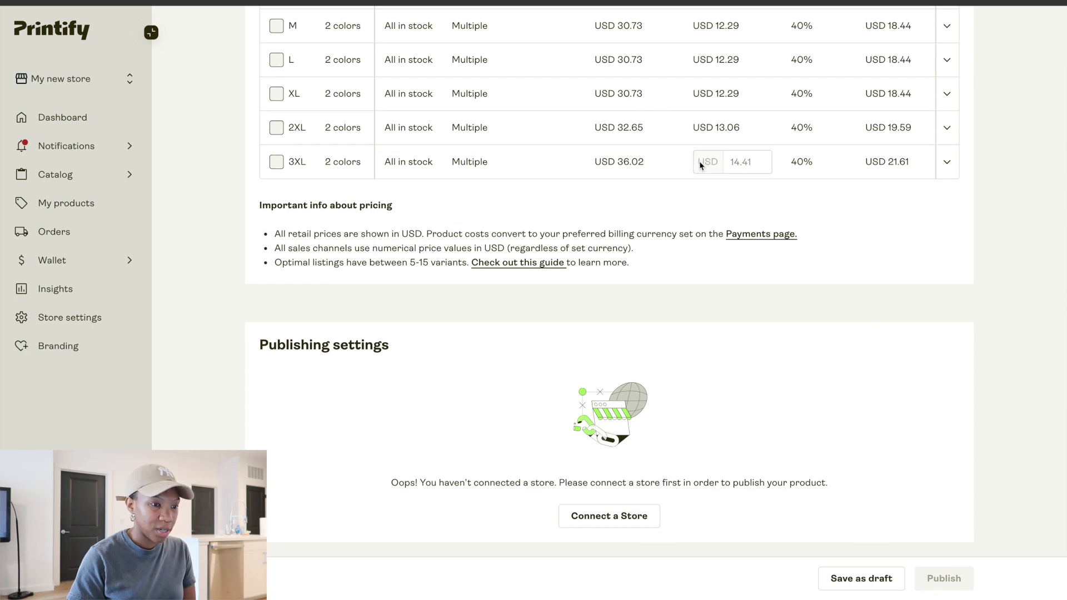
scroll(700, 165, "up", 2)
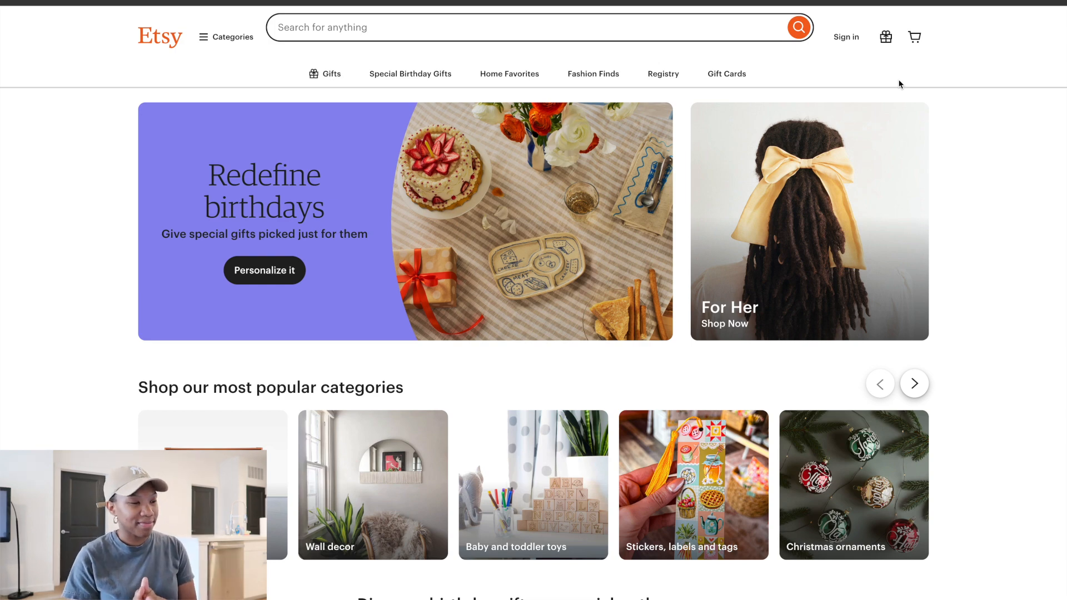
Switch to Etsy and search for "ivory comfort color 1717 shirt mockup"
left_click(618, 26)
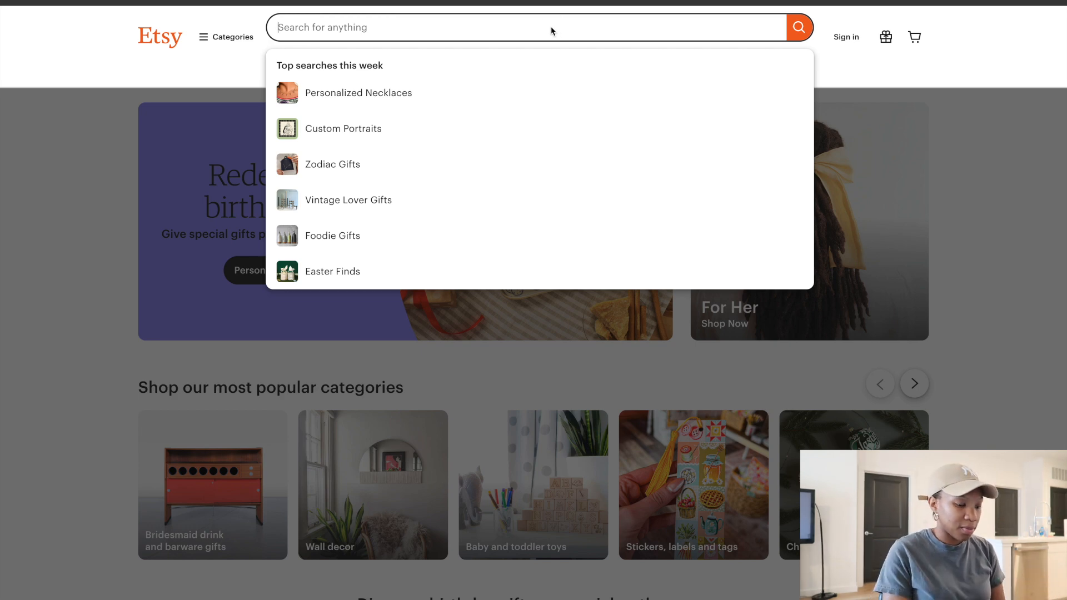
type("ivory compf")
key("BackSpace")
key("BackSpace")
type("fort color 1717")
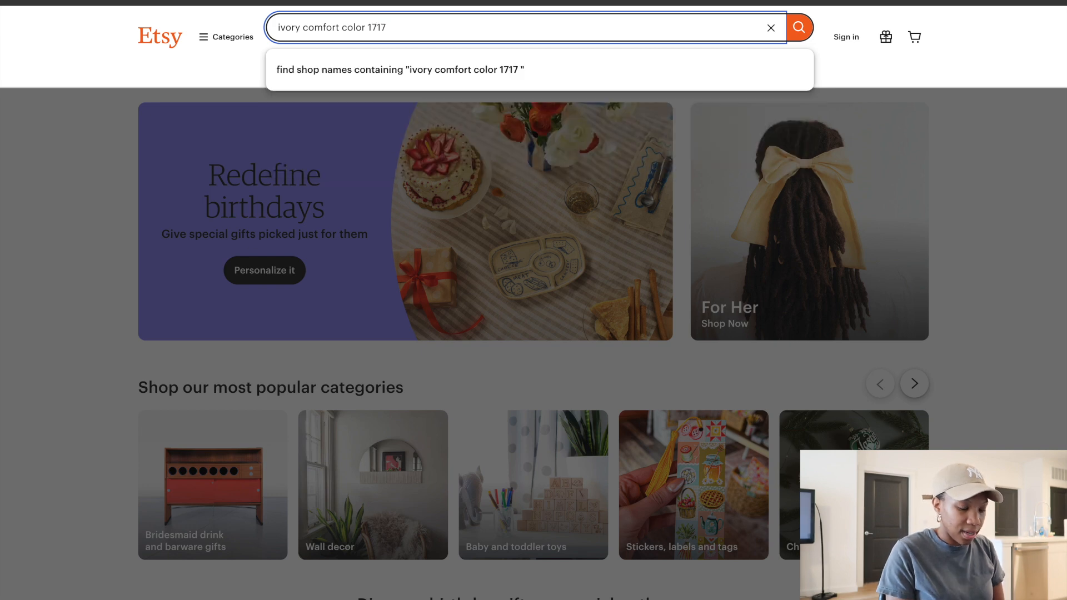
type(" shirt")
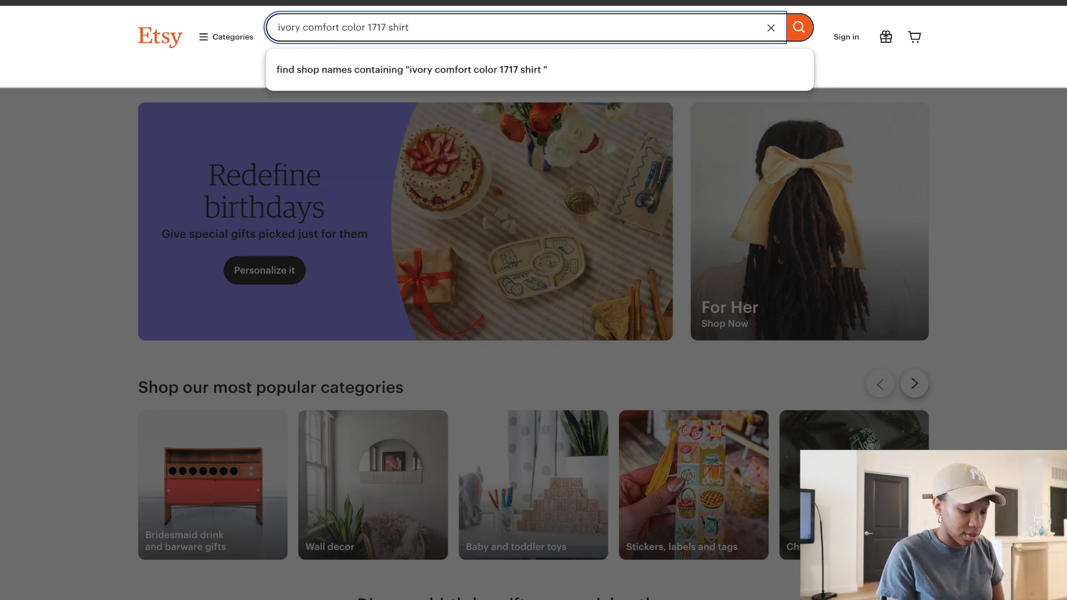
type(" mockuop")
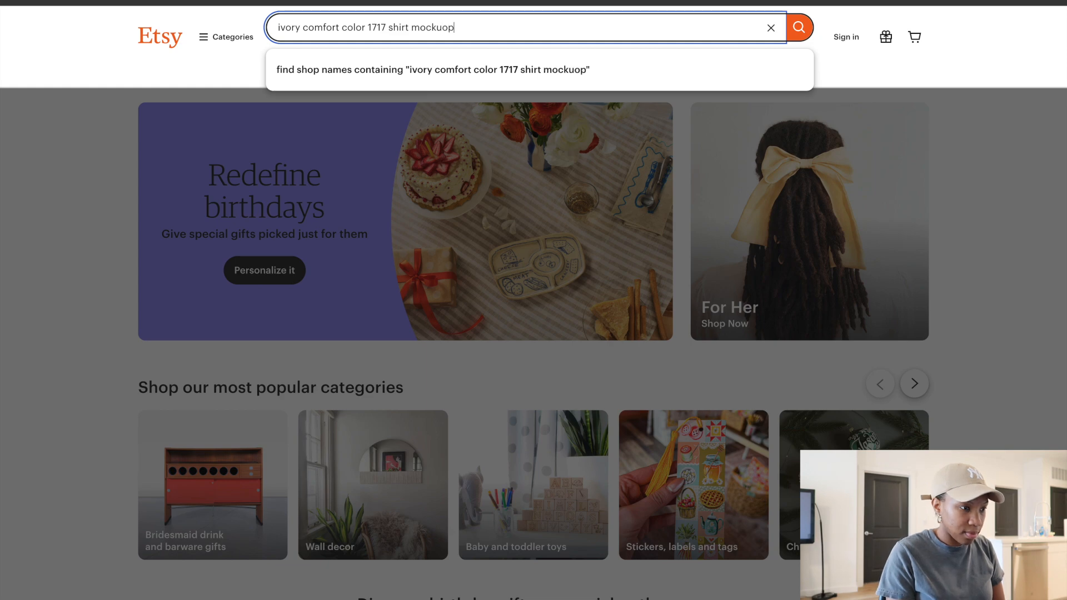
key("BackSpace")
type("p")
key("Return")
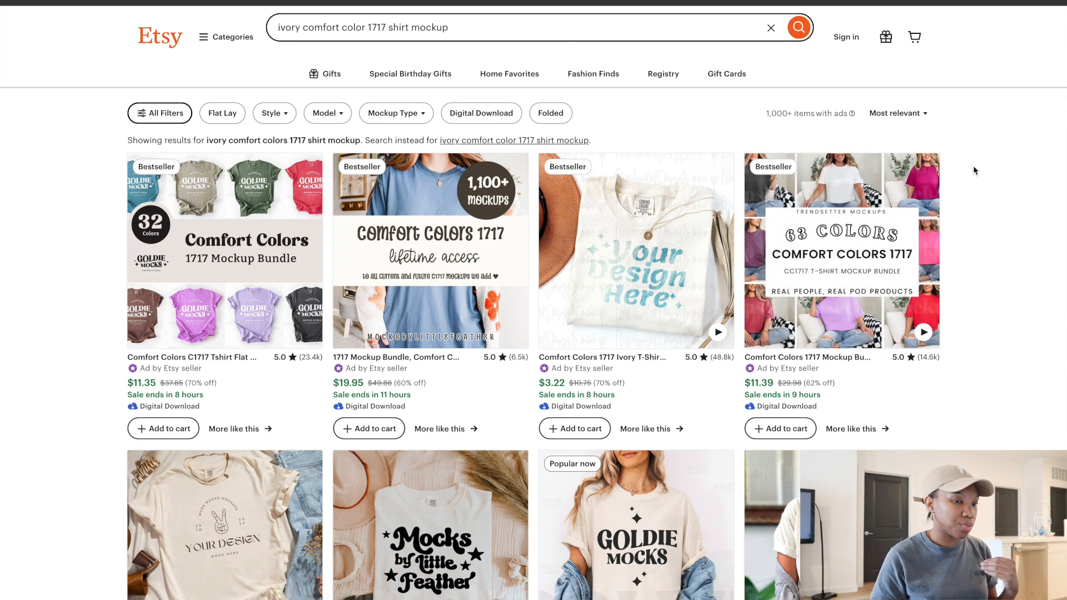
Browse the search results for ivory Comfort Colors 1717 shirt mockups
scroll(974, 169, "down", 4)
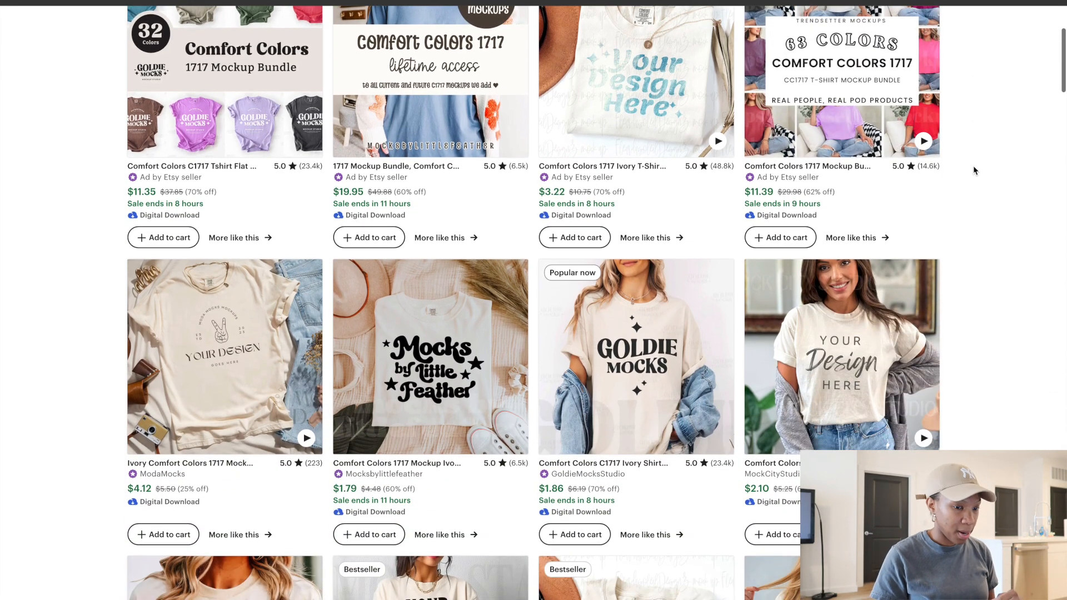
scroll(974, 170, "down", 4)
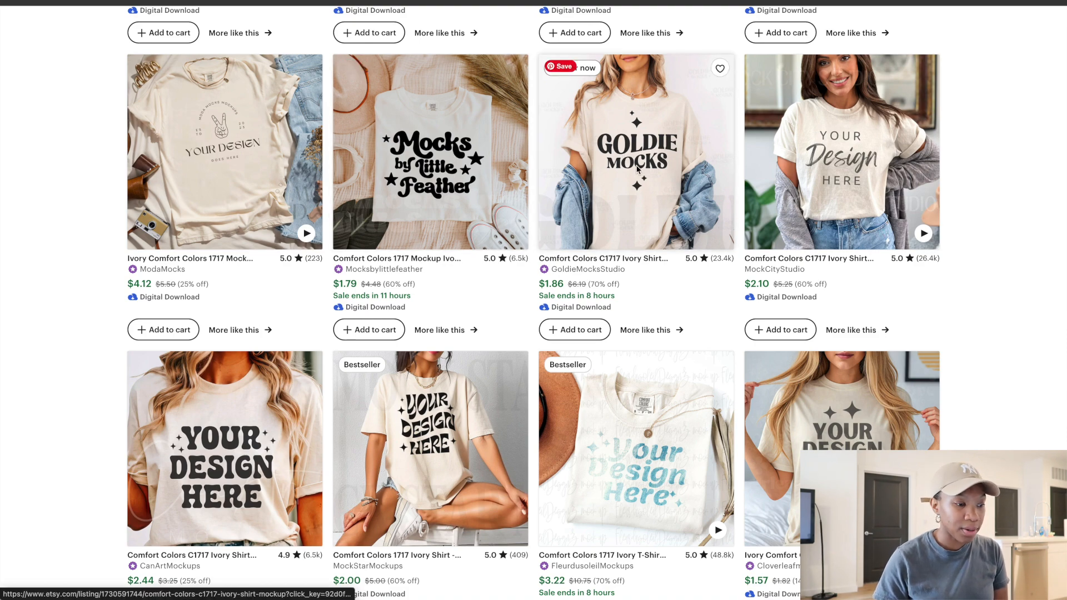
scroll(638, 169, "down", 6)
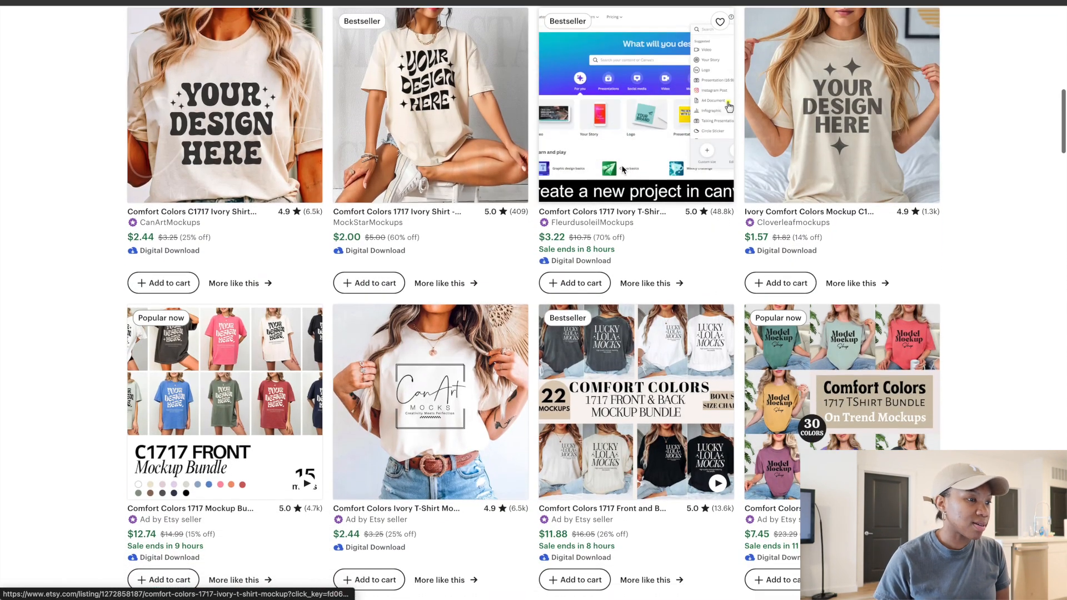
scroll(436, 138, "down", 2)
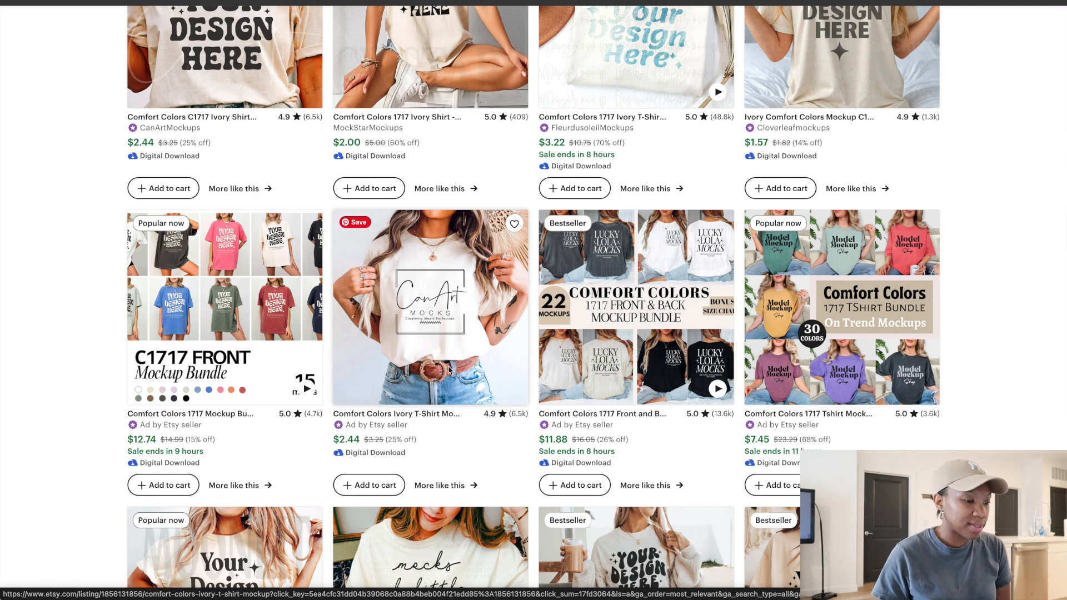
scroll(450, 371, "down", 8)
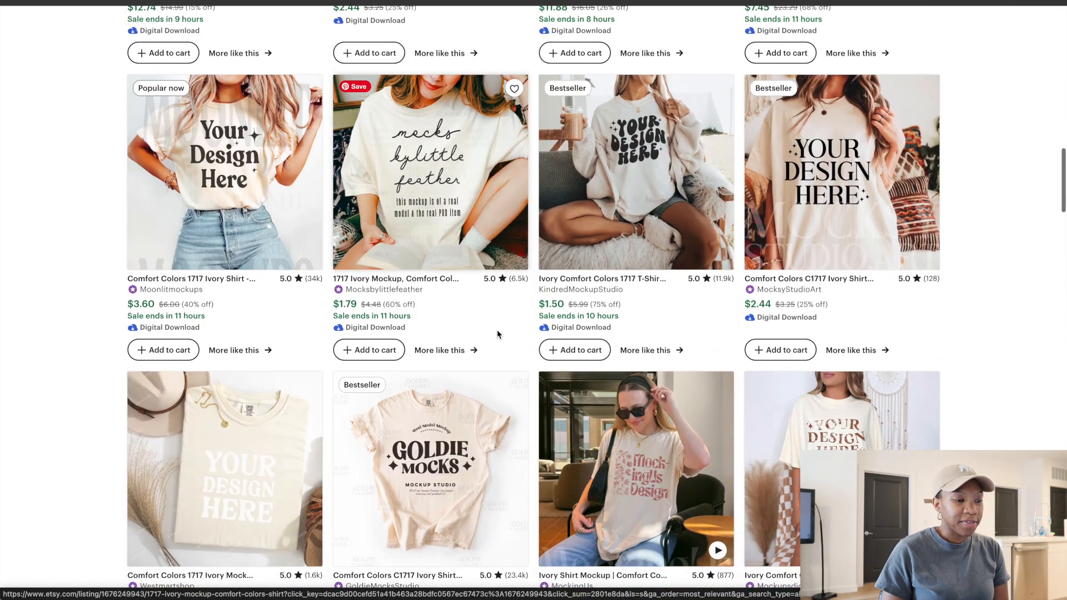
scroll(494, 334, "down", 1)
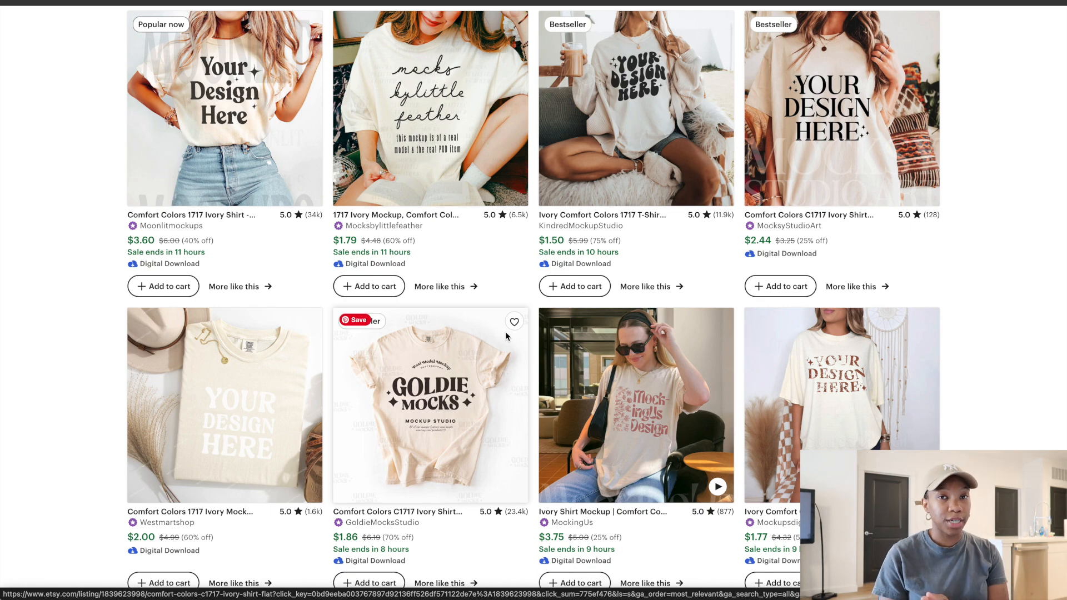
scroll(507, 336, "down", 5)
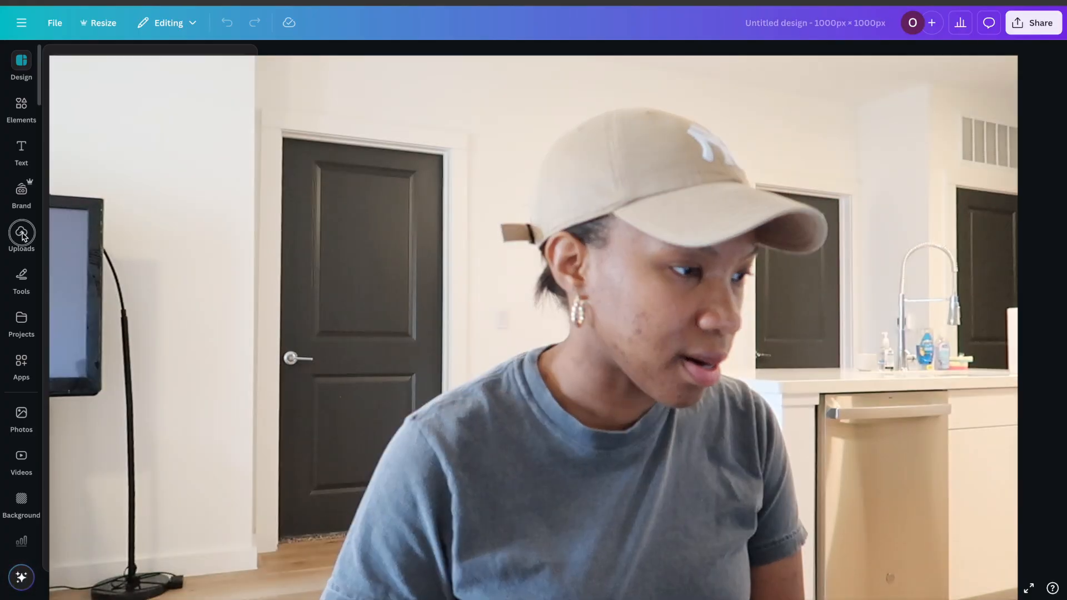
Add the uploaded pizza design onto the folded ivory shirt mockup in Canva and position it on the shirt's front
left_click(22, 235)
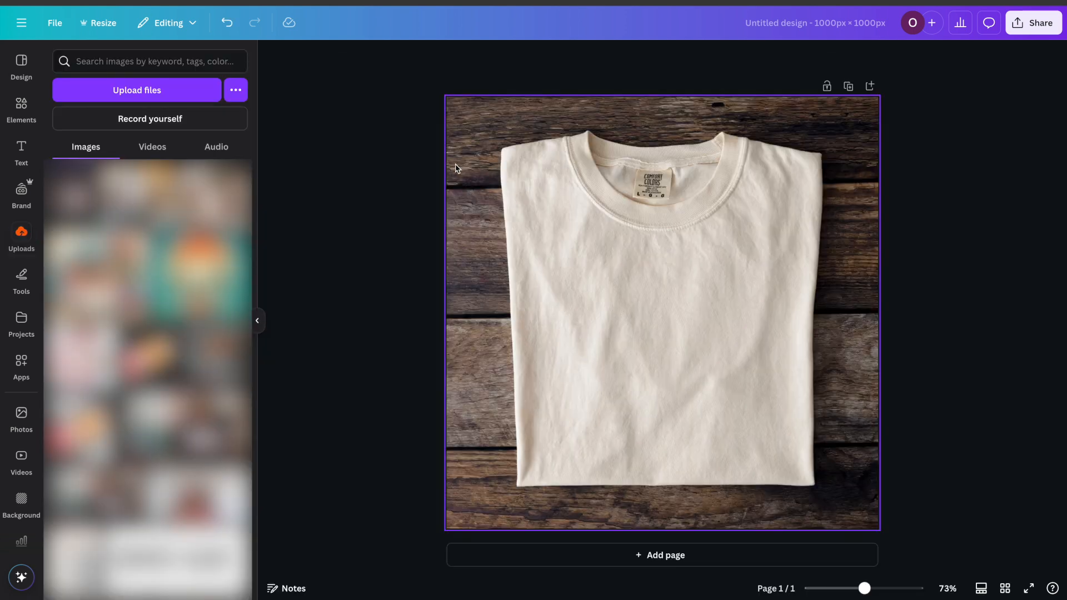
left_click(74, 193)
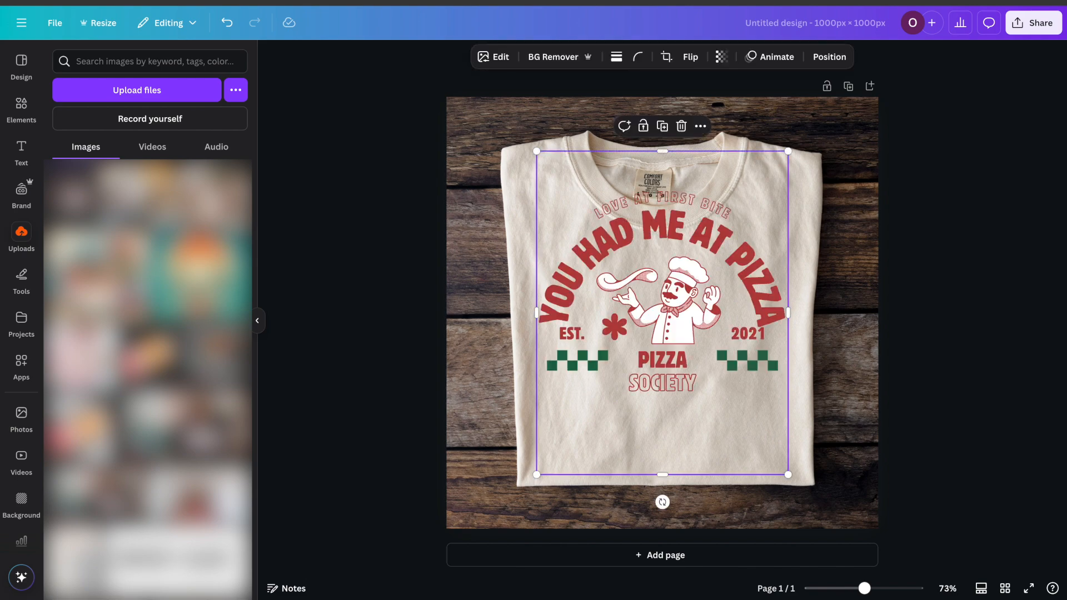
left_click(257, 321)
left_click_drag(528, 312, 537, 367)
left_click_drag(618, 374, 618, 379)
left_click(891, 338)
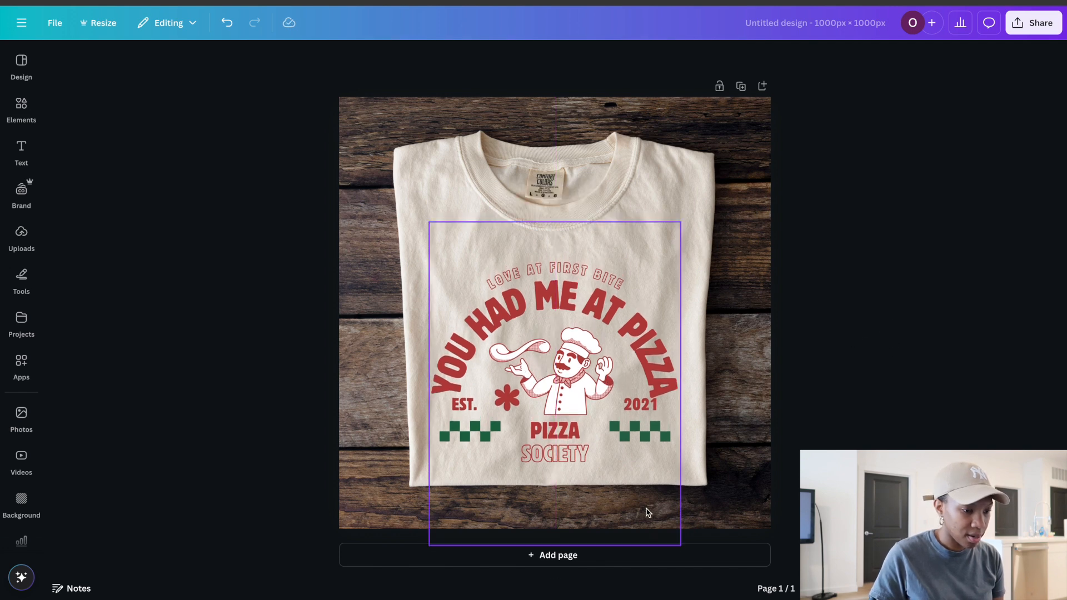
Download the mockup as a PNG at size 1 (1,000 × 1,000 px)
left_click(1028, 24)
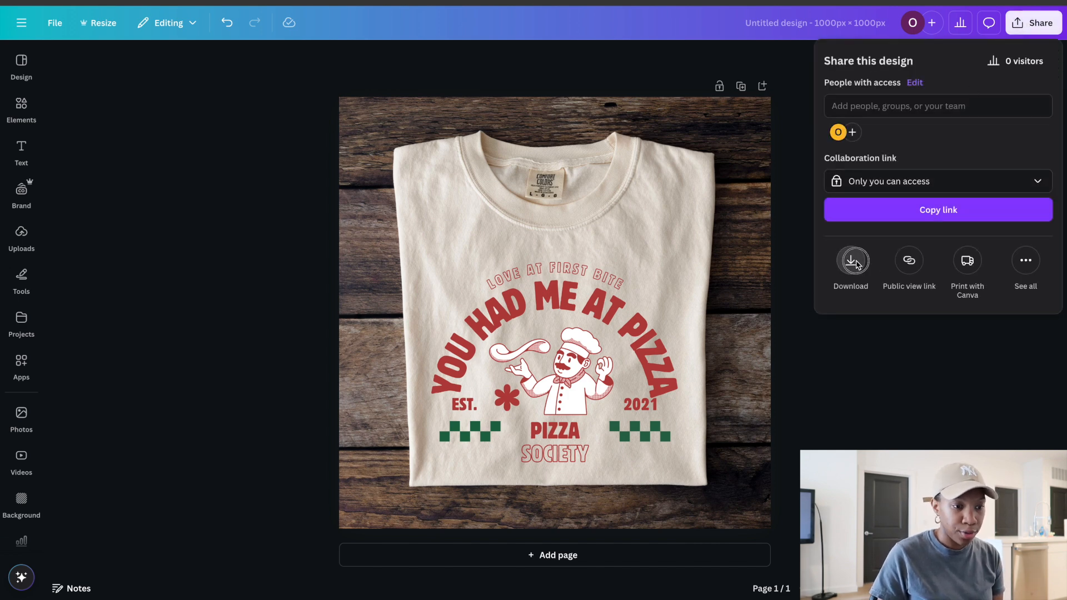
left_click(855, 262)
left_click_drag(862, 147, 885, 147)
left_click(887, 229)
left_click(878, 233)
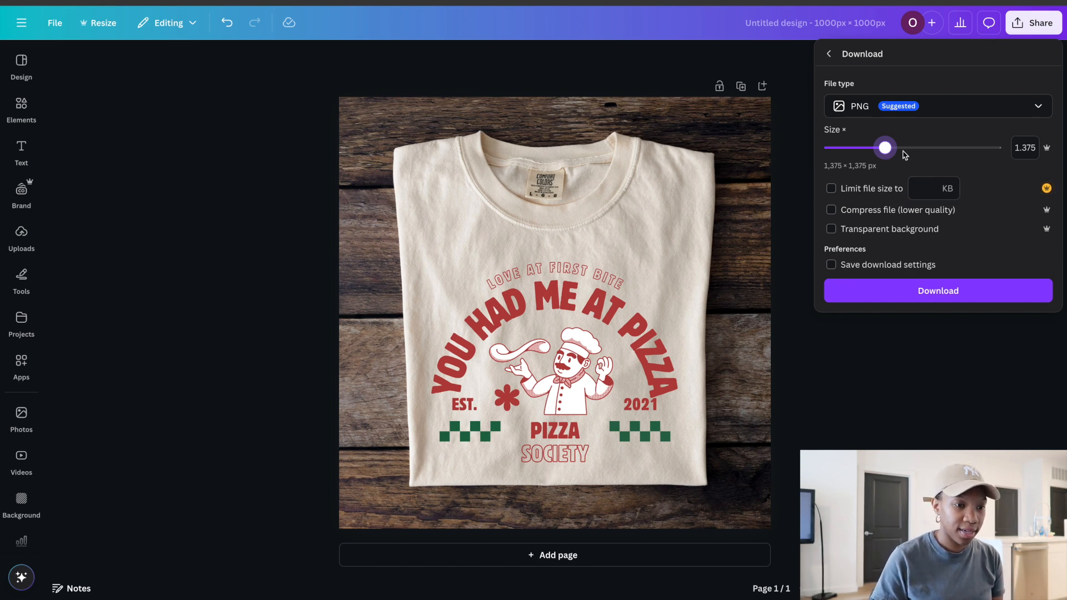
left_click_drag(899, 153, 897, 152)
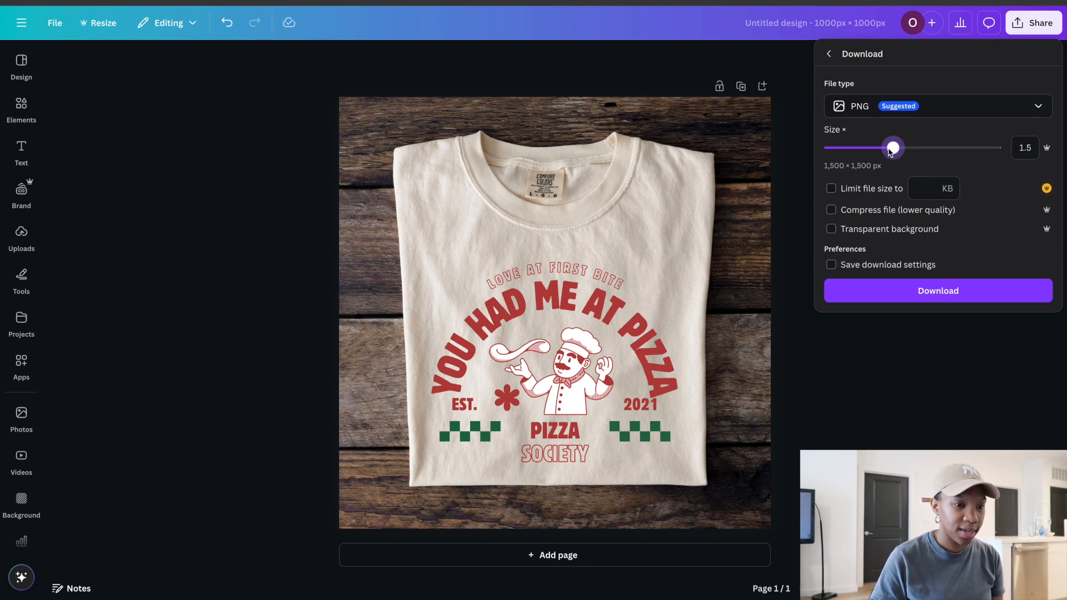
left_click_drag(895, 152, 861, 148)
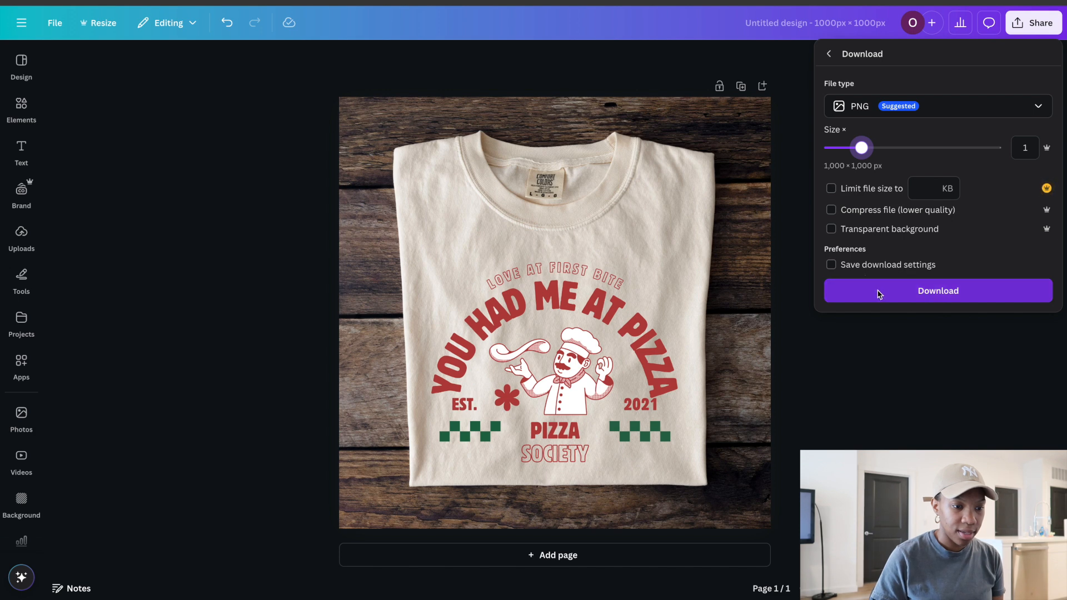
left_click(917, 291)
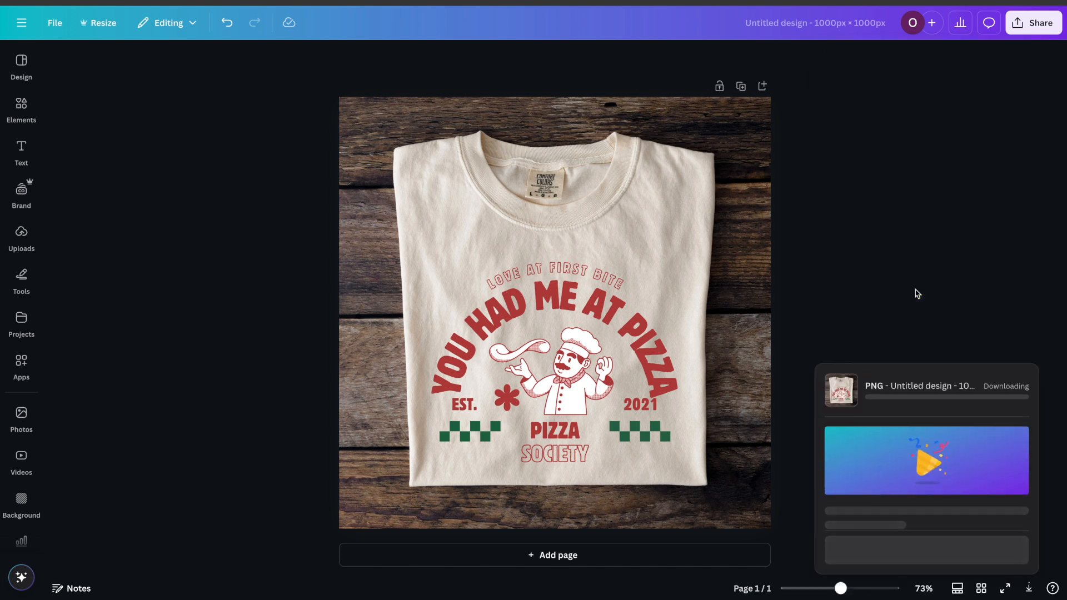